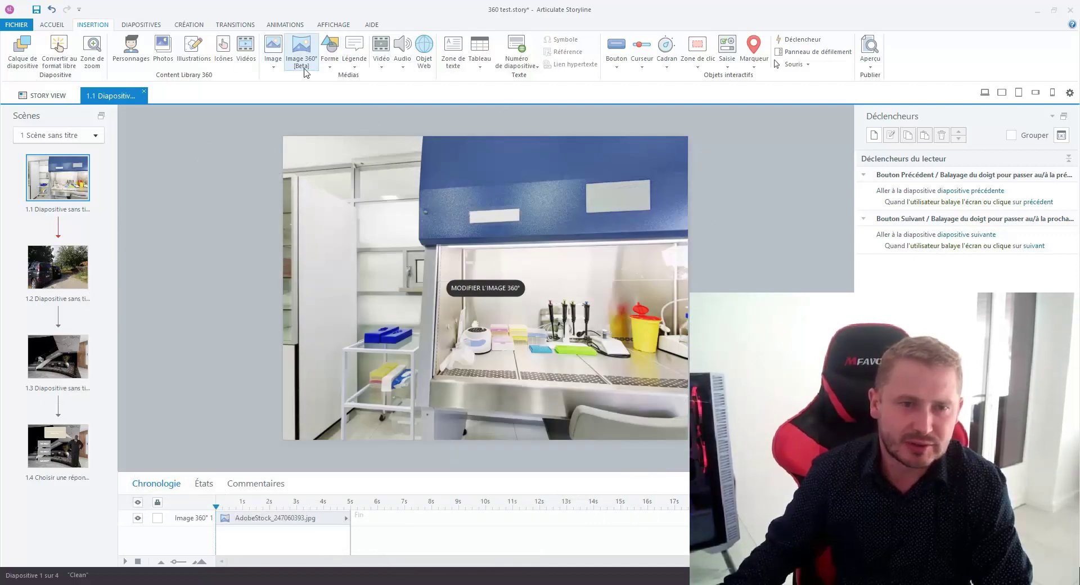
Switch from Storyline to Adobe Captivate and look around the 360° laboratory image on slide 1.
left_click(1037, 10)
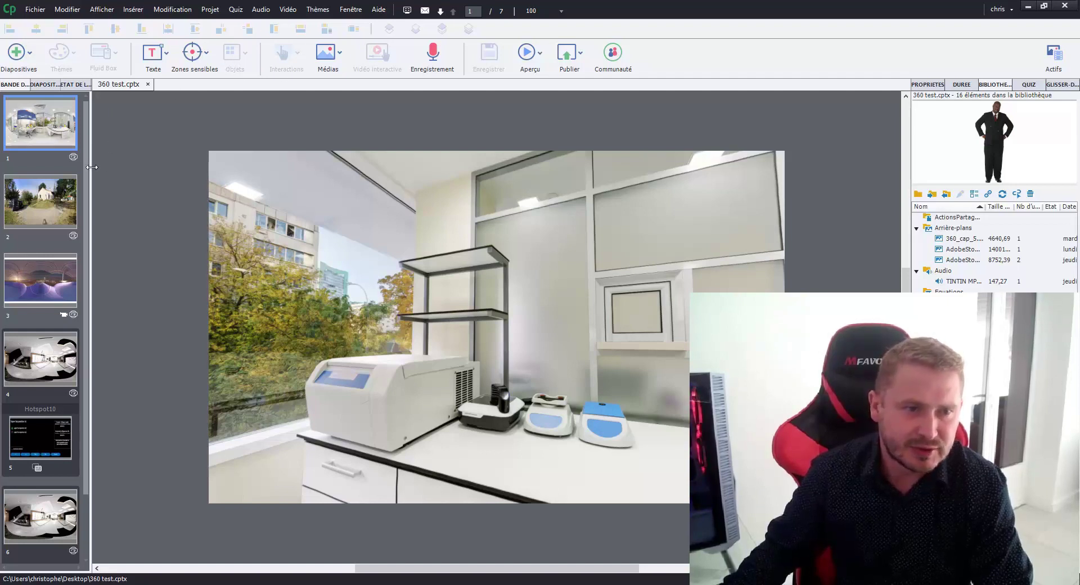
left_click_drag(88, 150, 90, 123)
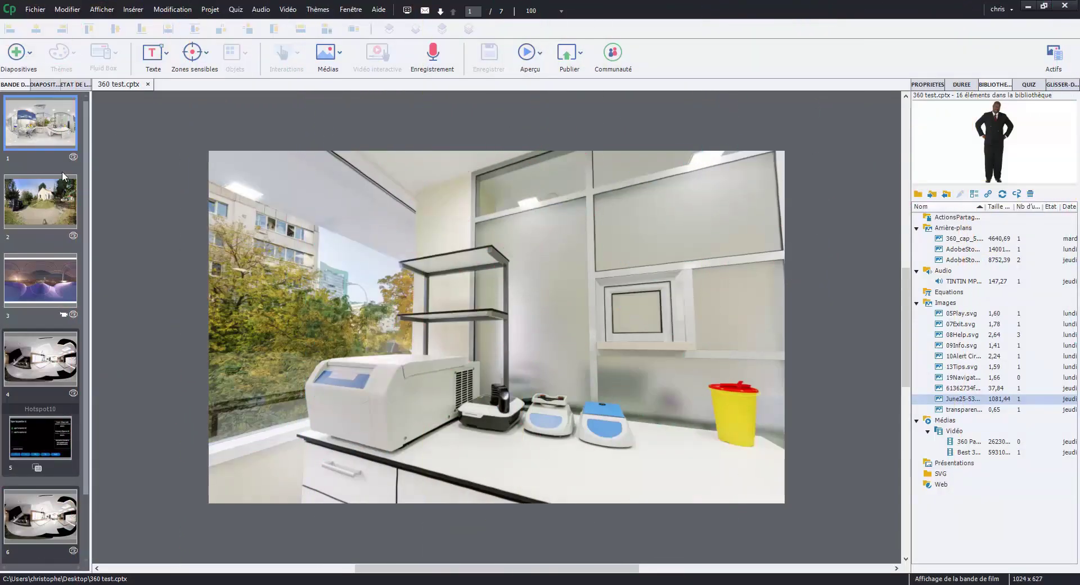
left_click_drag(405, 263, 726, 259)
left_click_drag(376, 274, 214, 242)
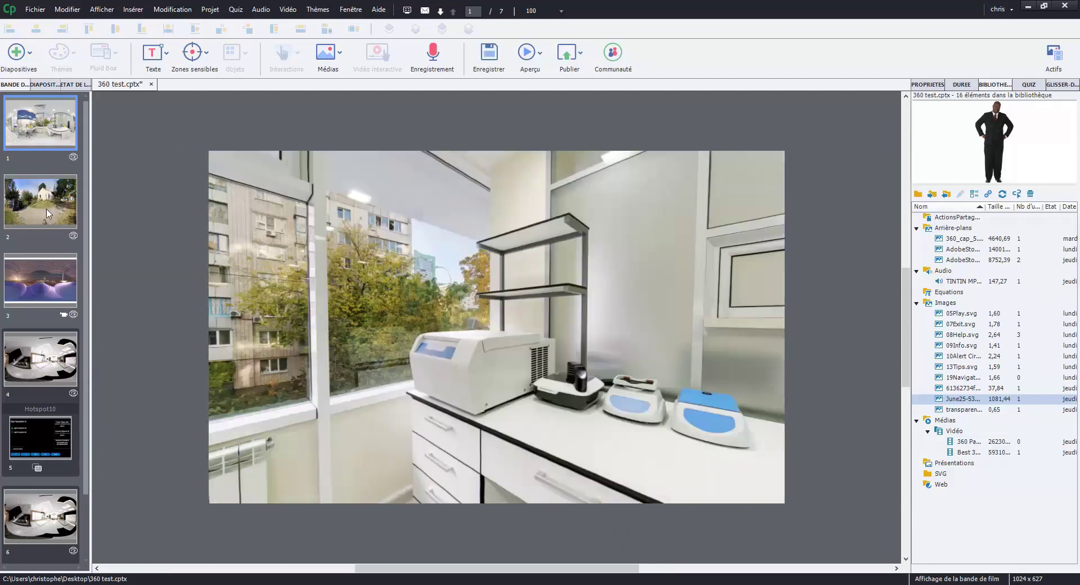
Review slides 2 to 6 of the 360 test project, including the Dubai apartment price question, and return to slide 1.
left_click(61, 209)
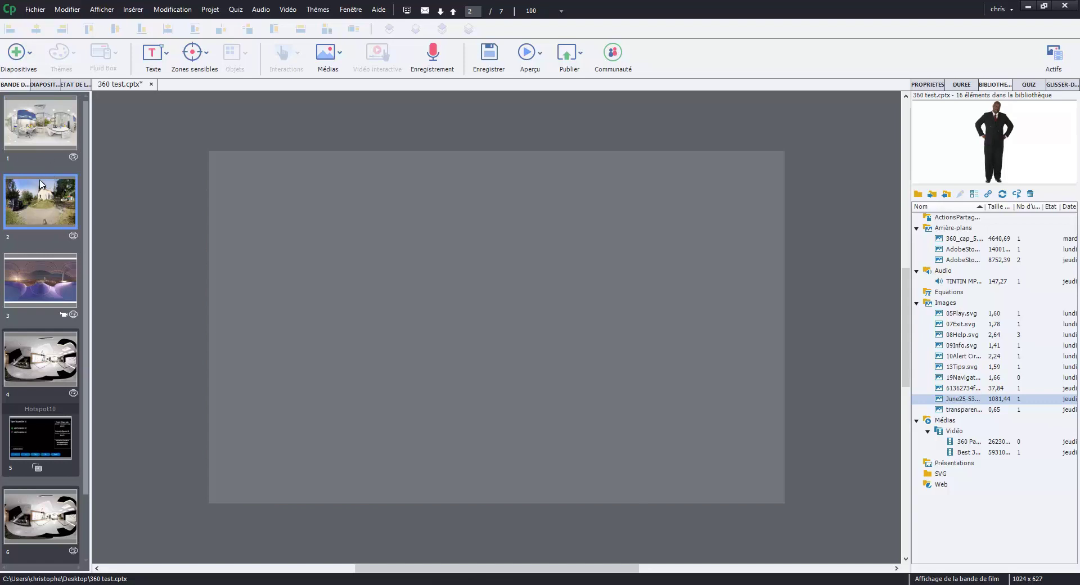
scroll(43, 326, "down", 3)
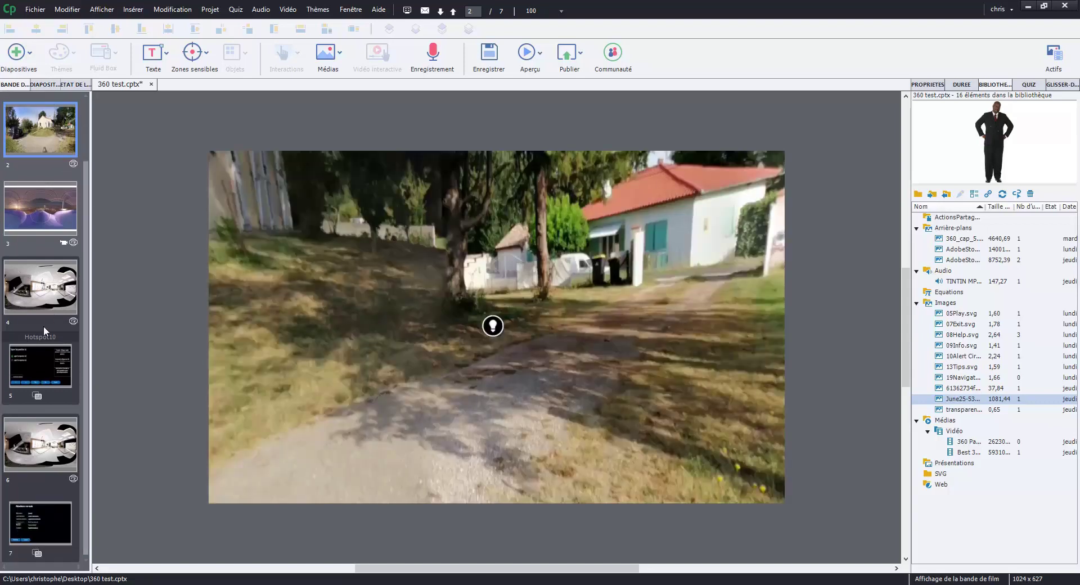
left_click(47, 186)
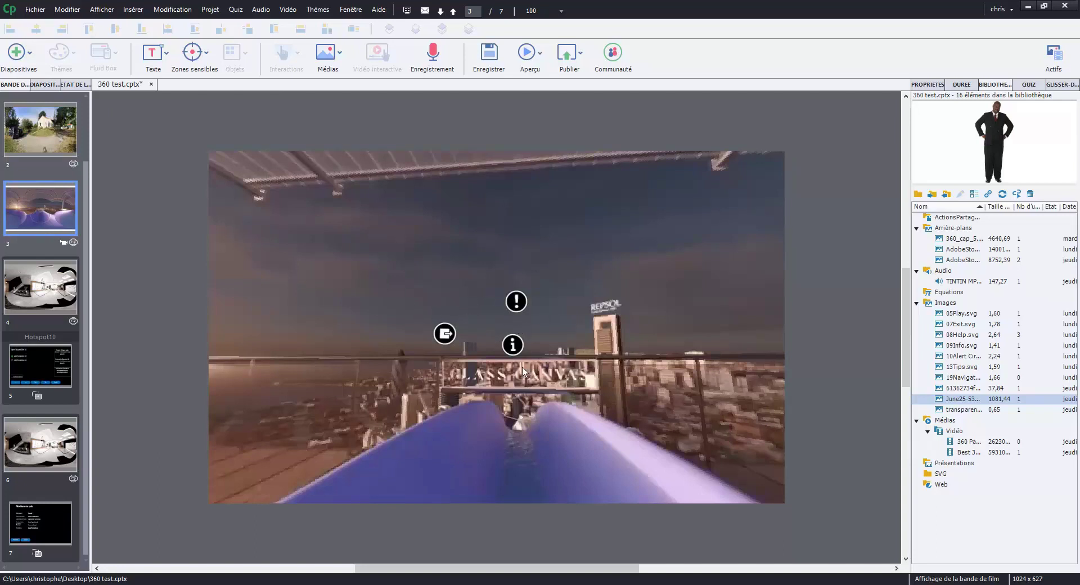
left_click(52, 286)
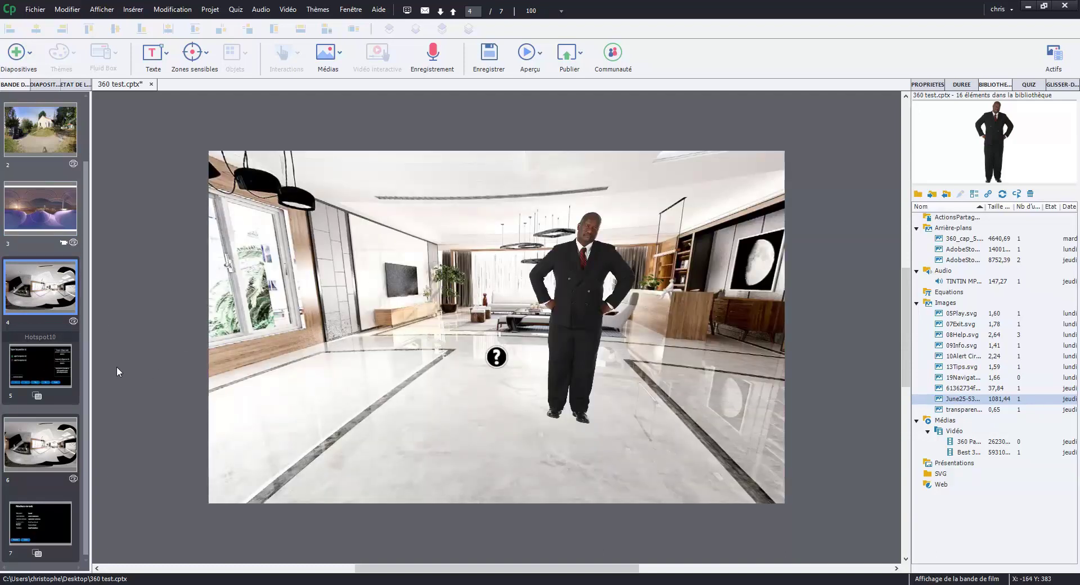
left_click(66, 363)
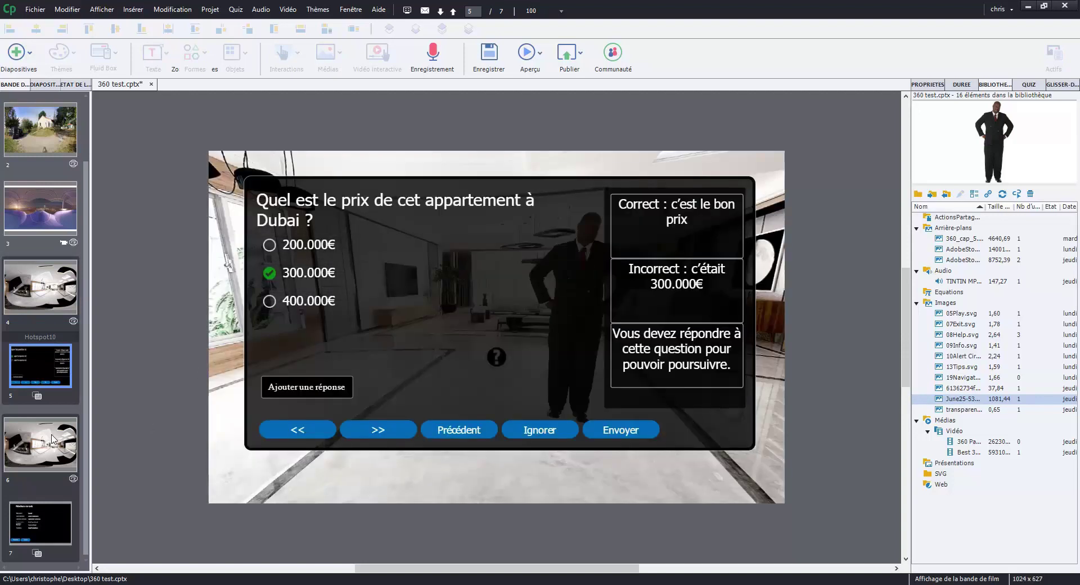
left_click(48, 456)
left_click(51, 114)
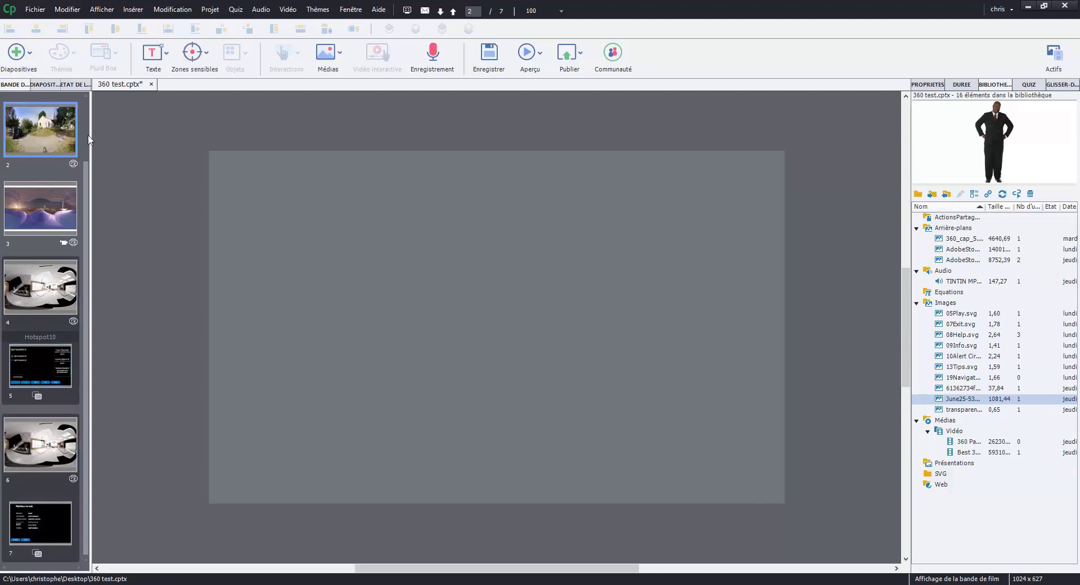
scroll(68, 135, "up", 2)
left_click(61, 124)
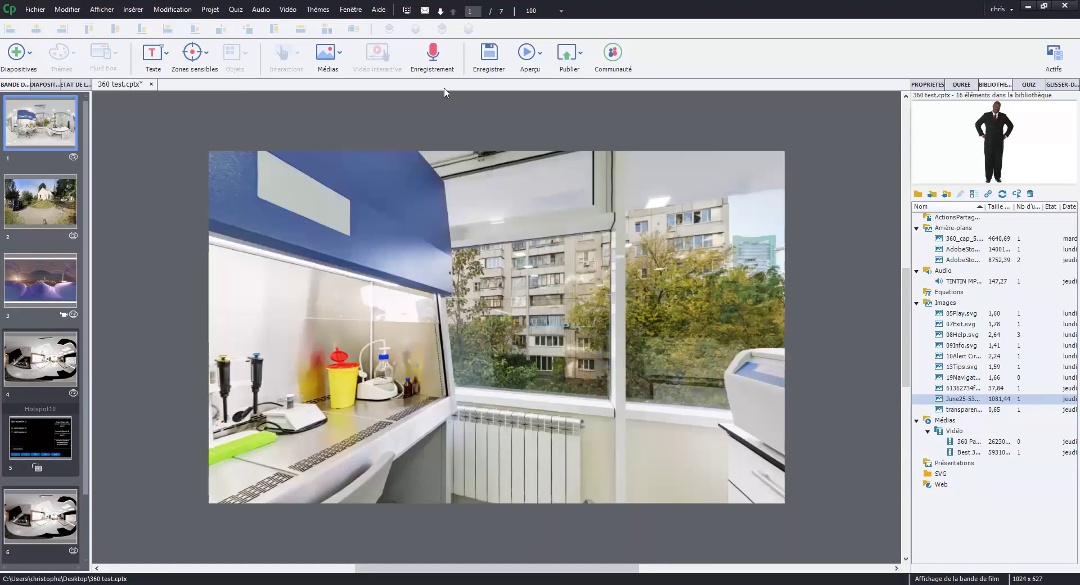
left_click(572, 59)
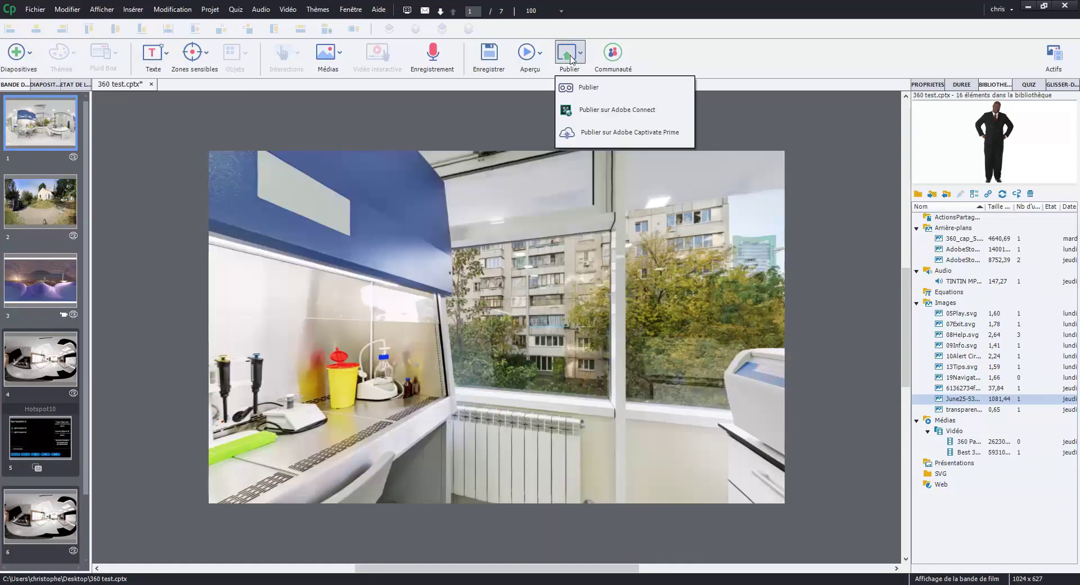
left_click(593, 90)
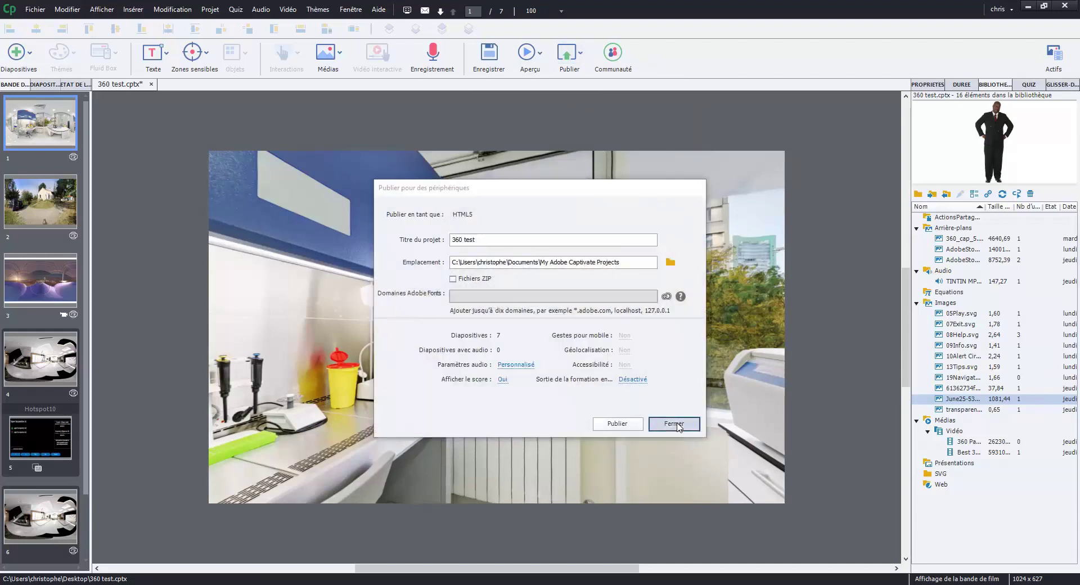
left_click(674, 423)
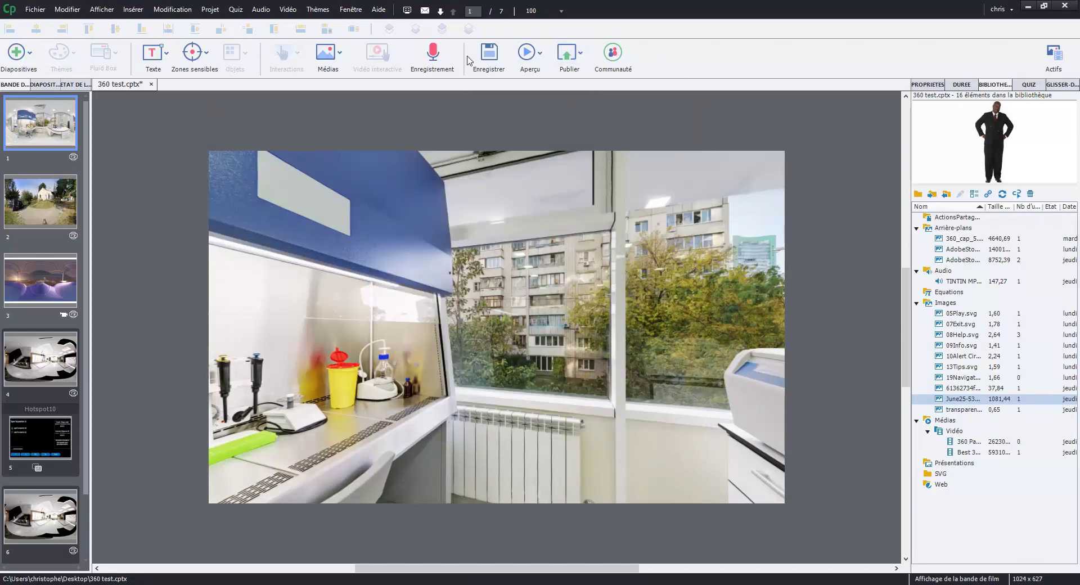
left_click(570, 58)
left_click(526, 53)
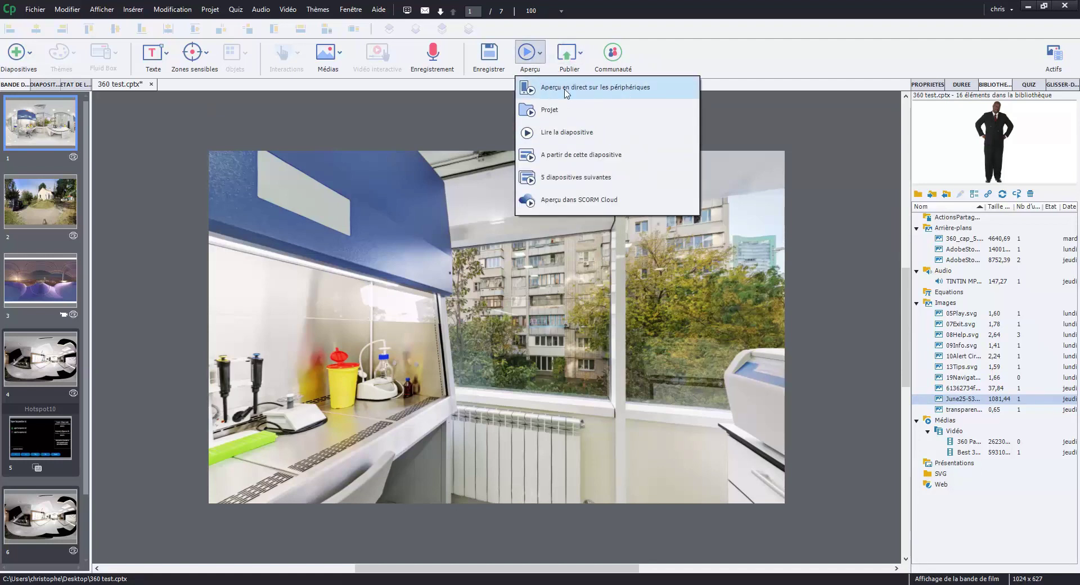
left_click(570, 55)
left_click(527, 53)
left_click(570, 54)
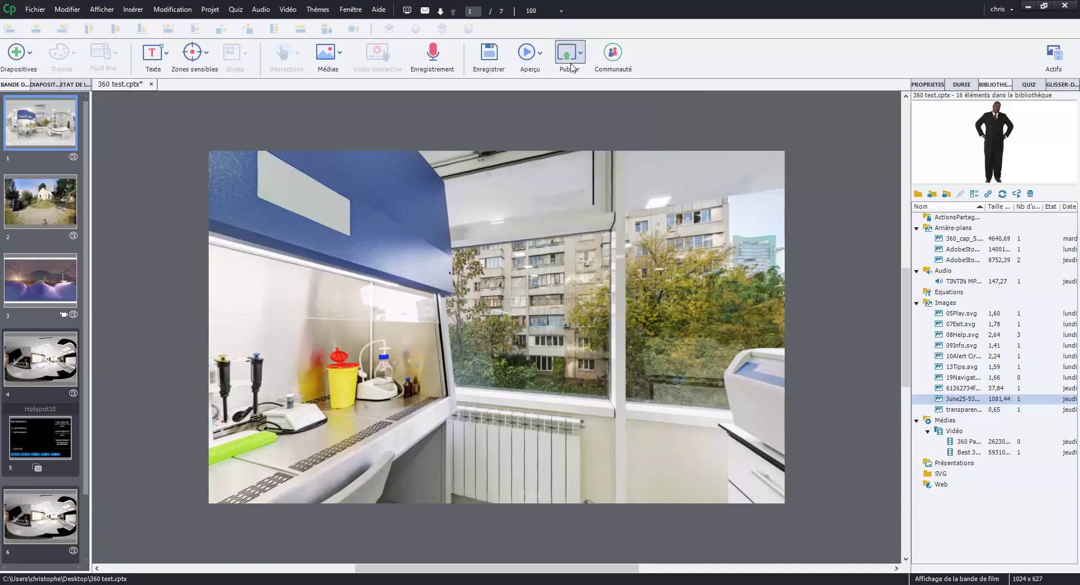
Publish the 360 test project for devices as HTML5 and view the published output in the browser.
left_click(570, 54)
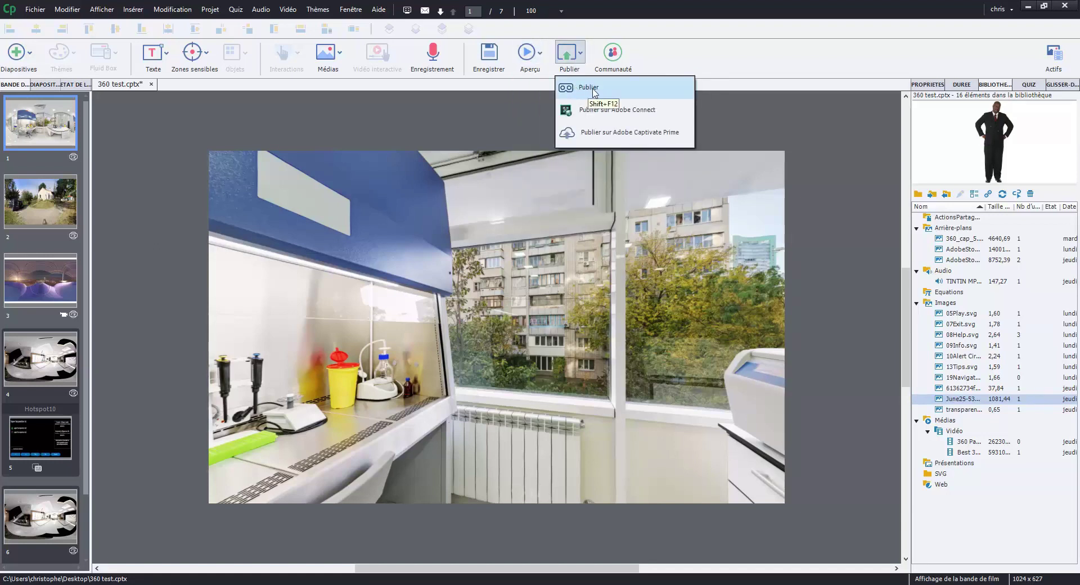
left_click(594, 89)
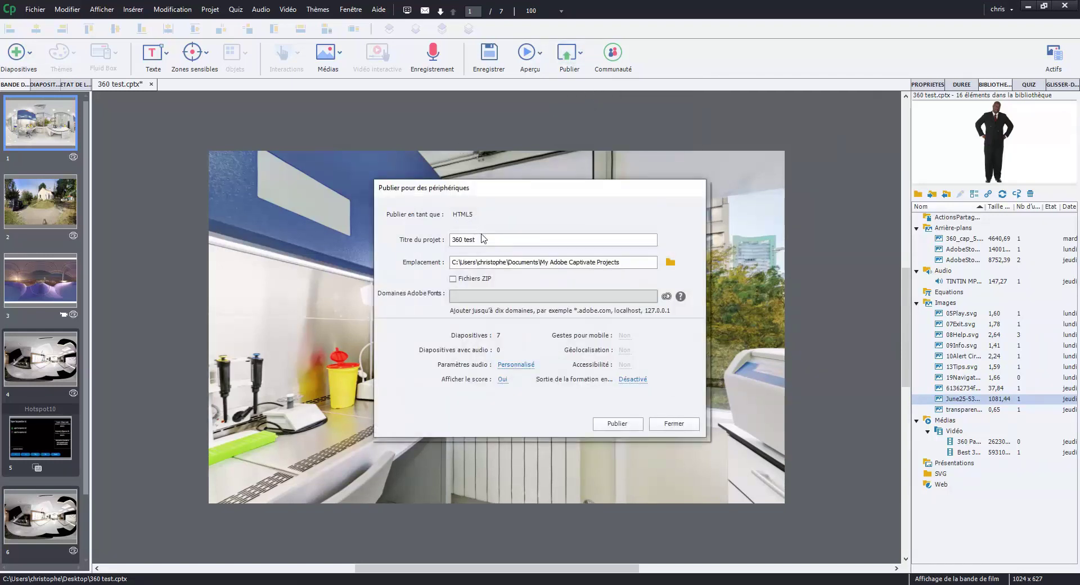
left_click(617, 425)
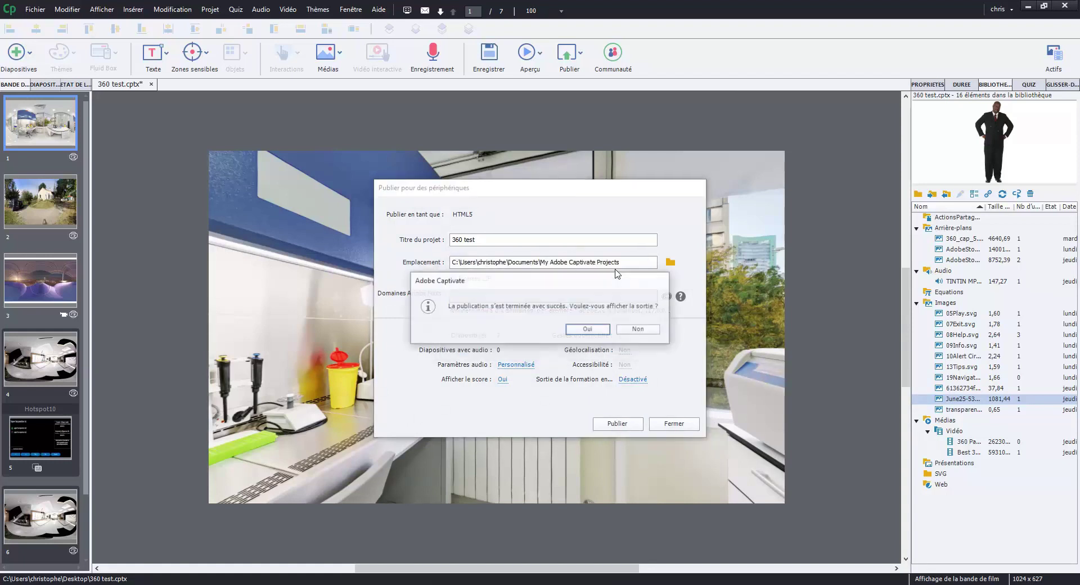
left_click(588, 330)
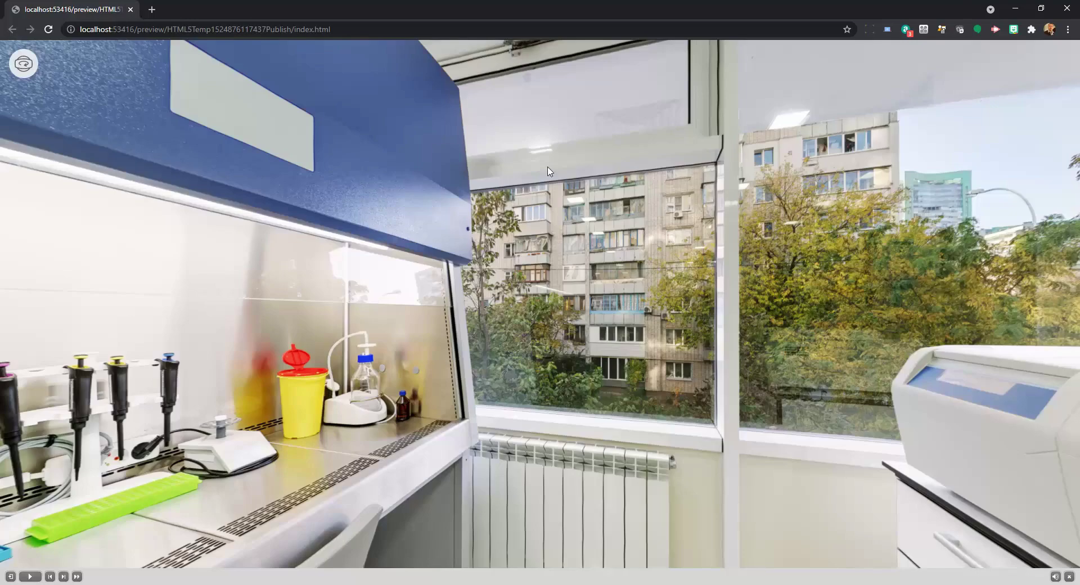
Look around the published 360° laboratory scene and examine the workstations, cabinets and play hotspot near the door.
left_click_drag(421, 213, 615, 227)
left_click_drag(381, 225, 759, 234)
left_click_drag(388, 226, 723, 233)
left_click_drag(454, 231, 307, 228)
left_click_drag(629, 227, 463, 226)
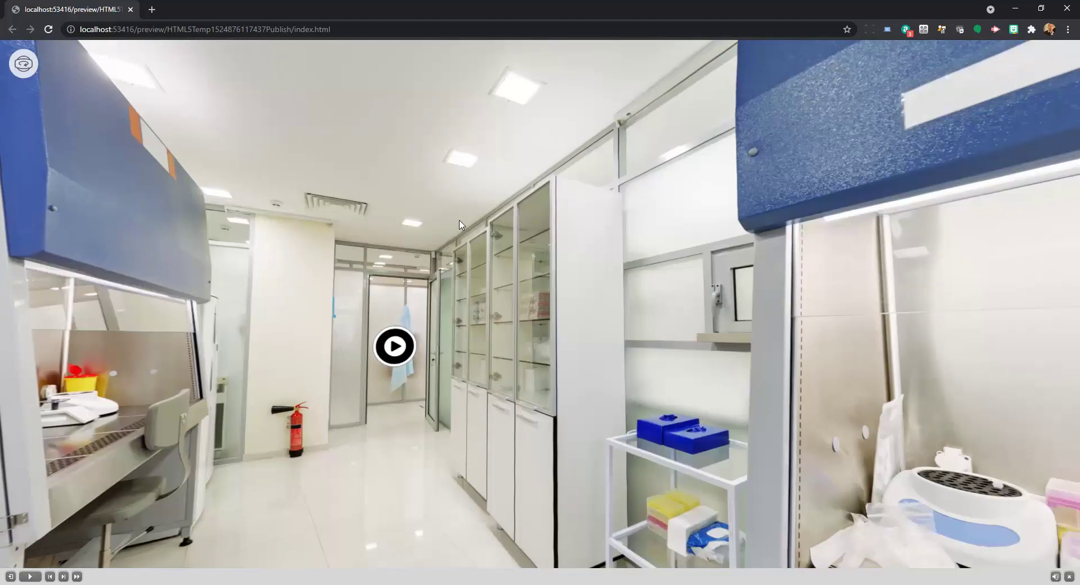
left_click_drag(385, 223, 438, 242)
left_click_drag(326, 233, 695, 208)
left_click_drag(437, 241, 743, 266)
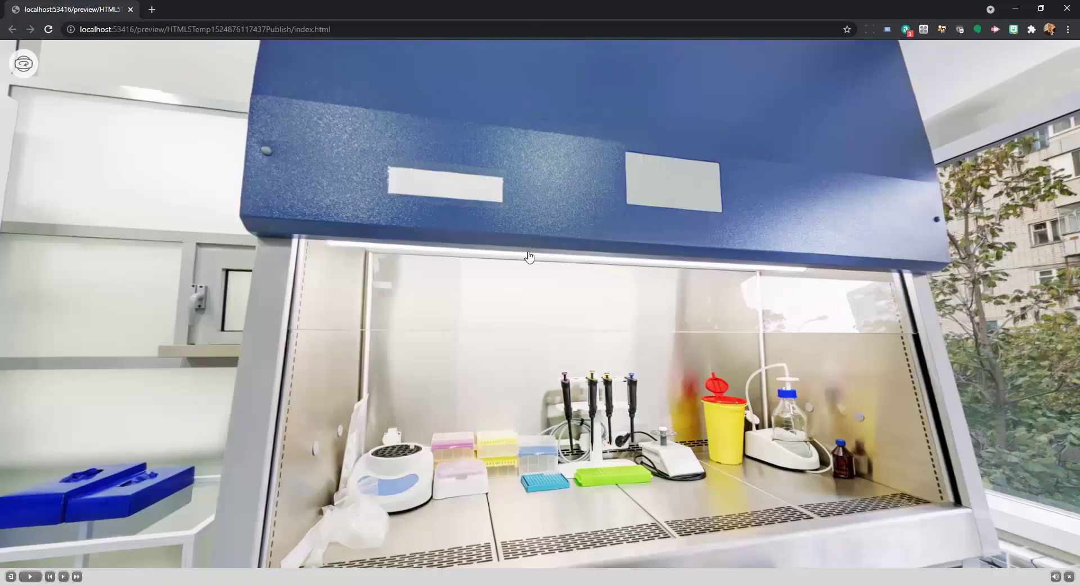
left_click_drag(529, 253, 213, 187)
left_click_drag(777, 218, 438, 206)
left_click_drag(810, 206, 456, 197)
left_click_drag(811, 185, 456, 184)
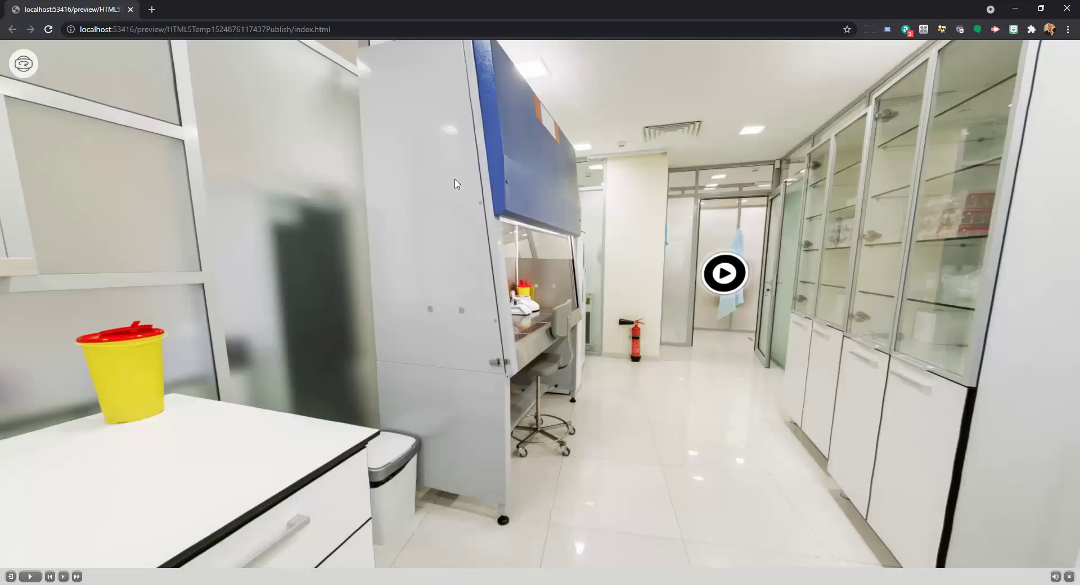
left_click_drag(539, 184, 375, 302)
left_click_drag(751, 242, 380, 232)
left_click_drag(588, 228, 413, 228)
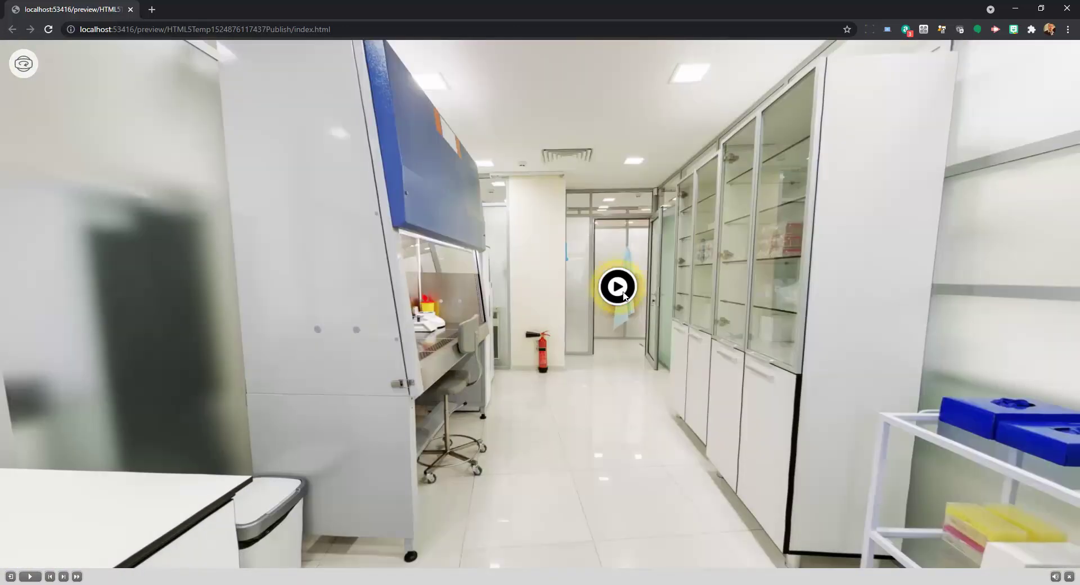
left_click_drag(554, 356, 491, 342)
left_click_drag(608, 330, 554, 323)
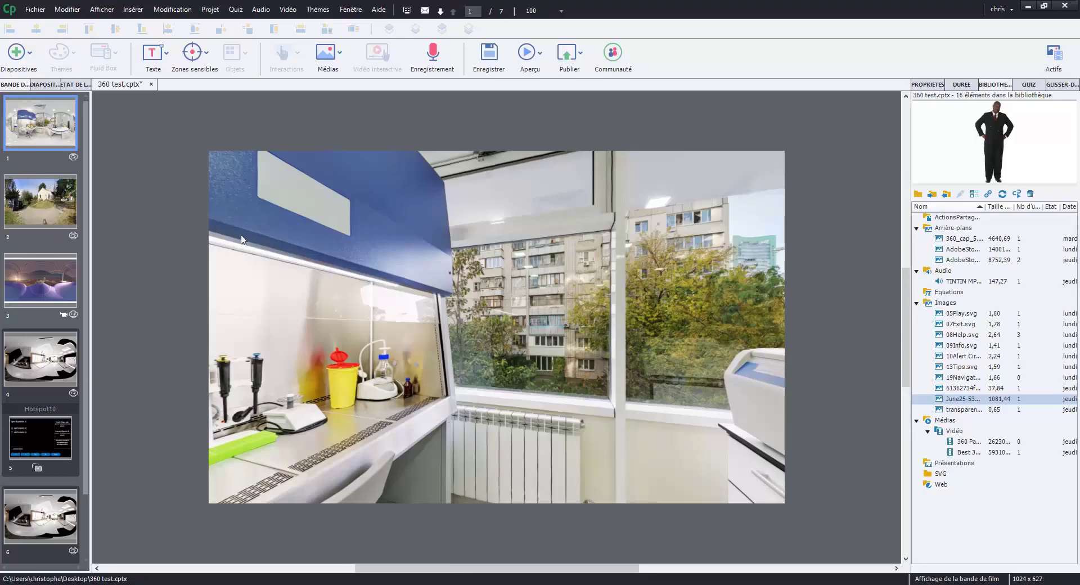
Return to the Captivate project, select the play hotspot on slide 1 and inspect its on-click action.
left_click_drag(512, 326, 338, 269)
left_click_drag(712, 265, 651, 266)
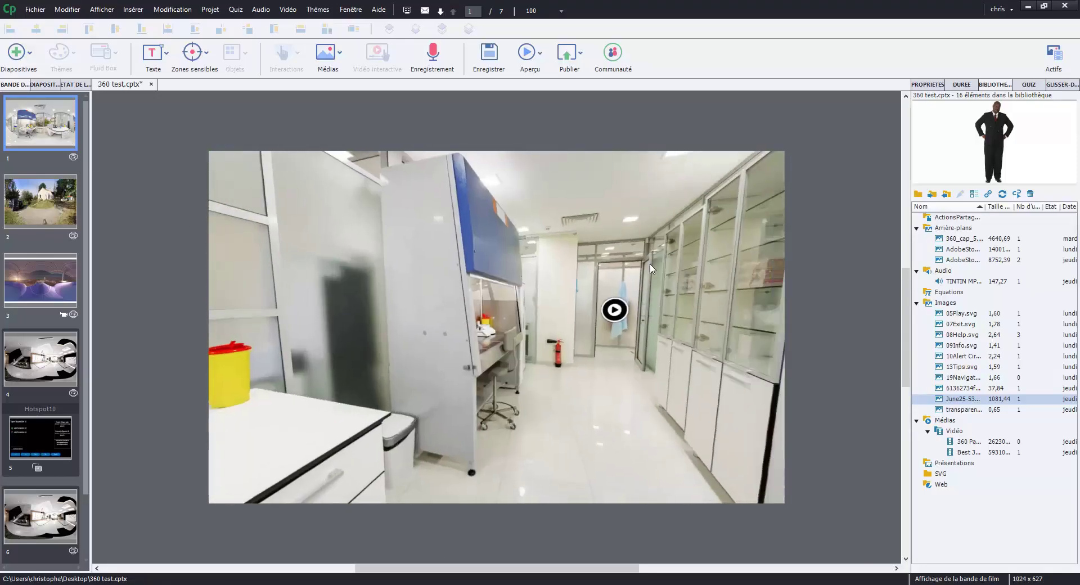
left_click(622, 315)
left_click(192, 52)
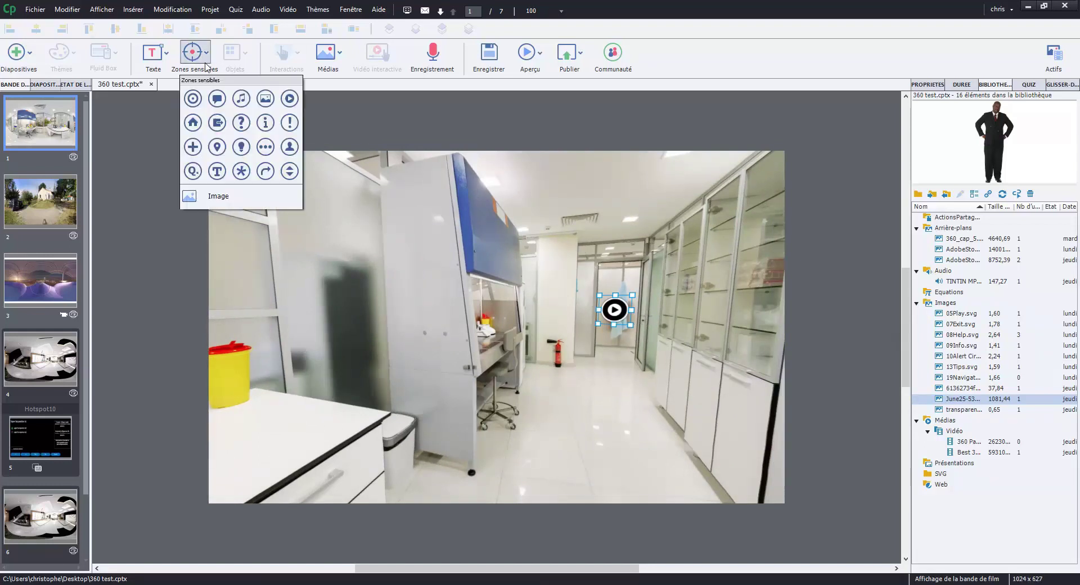
left_click(725, 298)
left_click(623, 304)
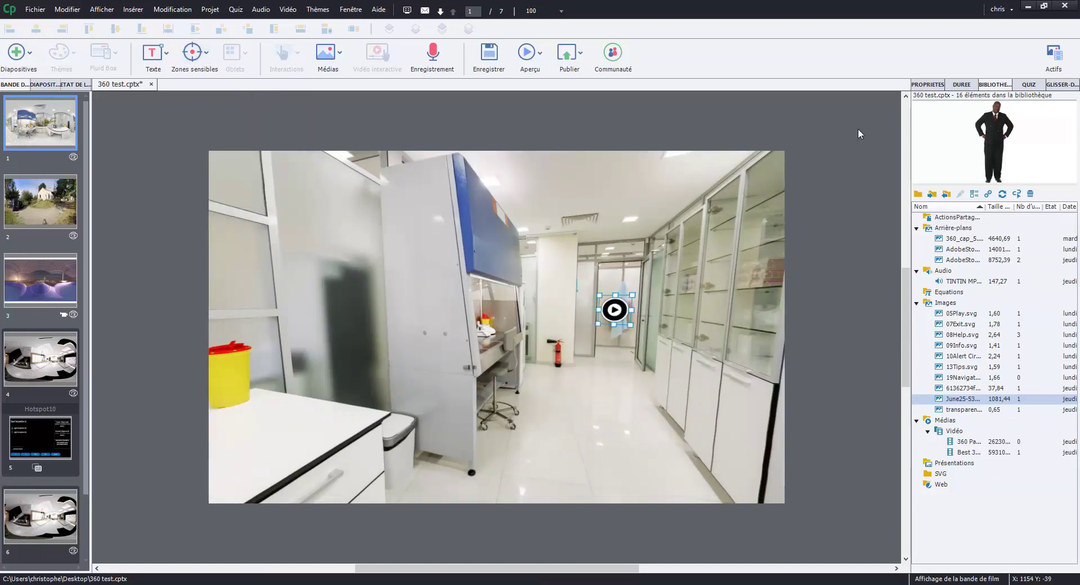
left_click(935, 86)
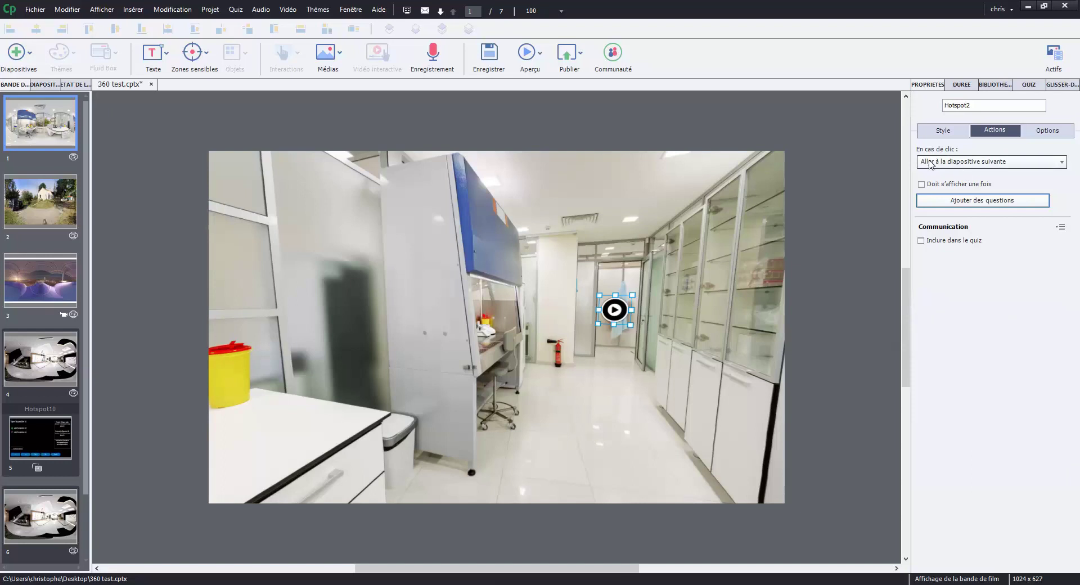
Switch to the published output in the browser, follow the play hotspot and examine the outdoor 360° scene around its light-bulb hotspot.
key("alt+Tab")
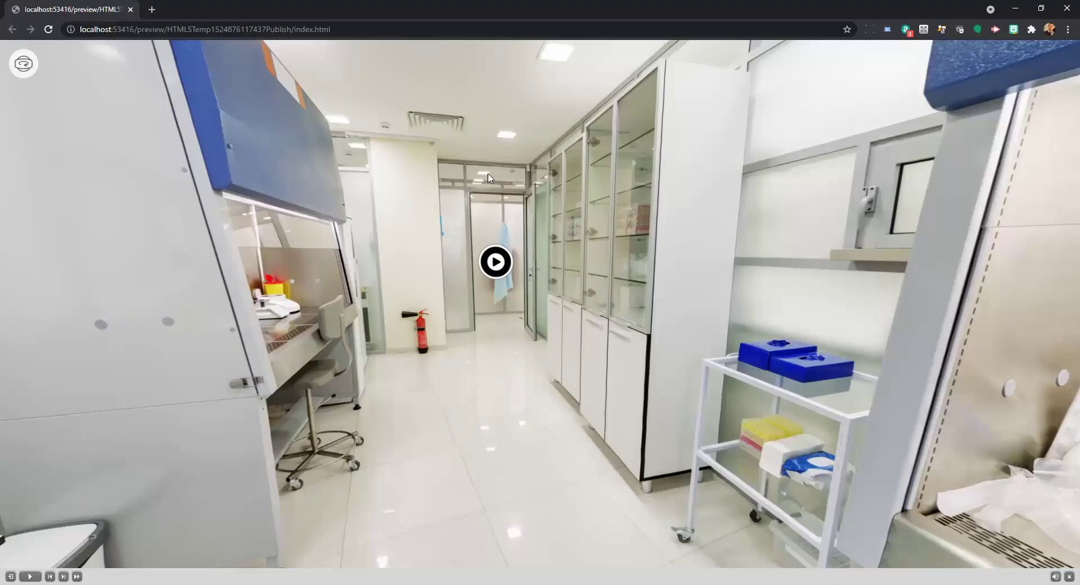
left_click(497, 262)
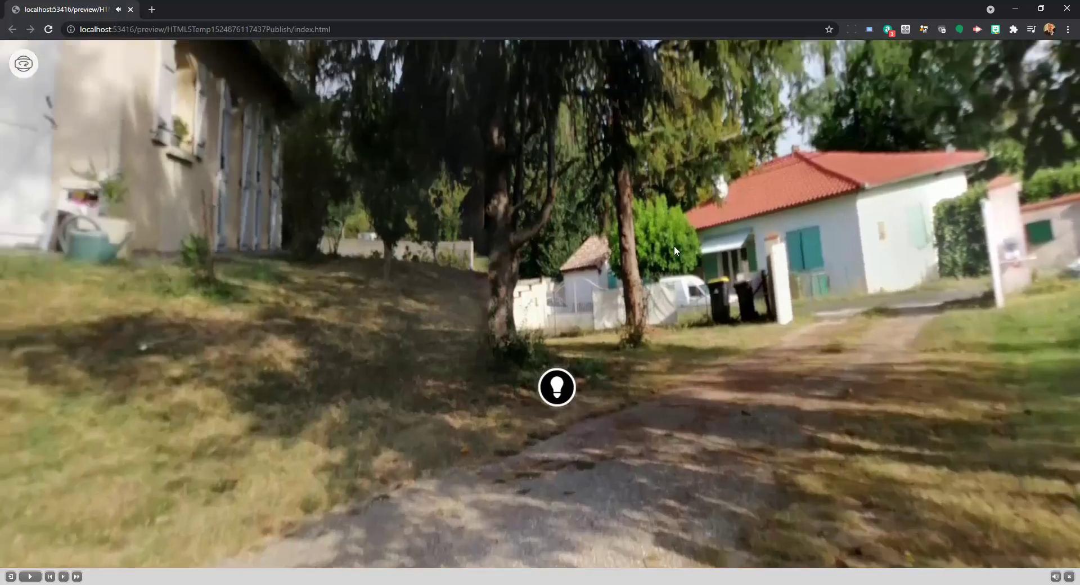
left_click_drag(675, 245, 673, 224)
left_click_drag(431, 229, 417, 212)
left_click_drag(714, 168, 686, 182)
left_click_drag(443, 187, 683, 154)
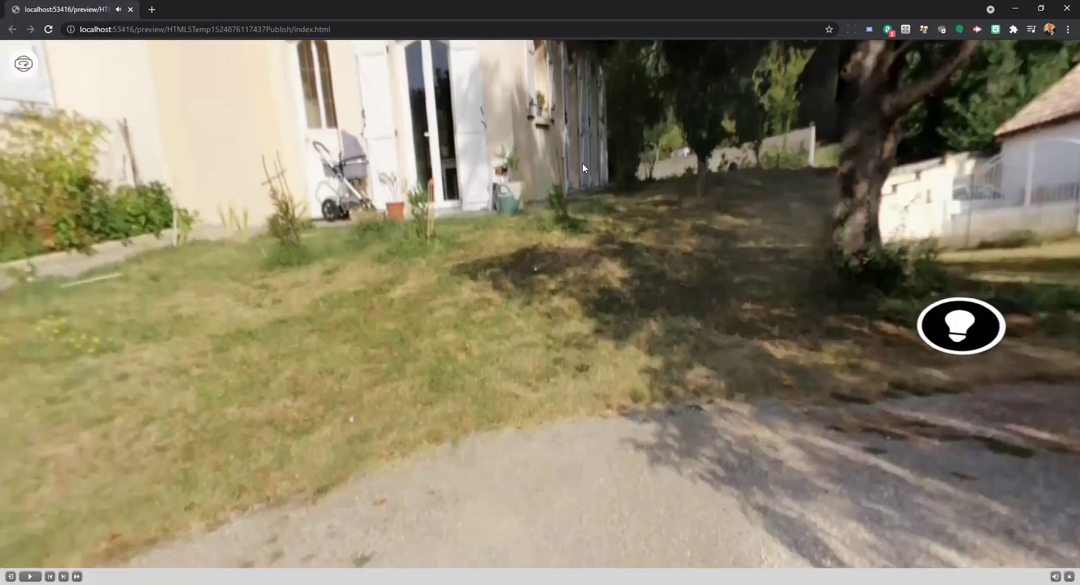
left_click_drag(648, 194, 406, 200)
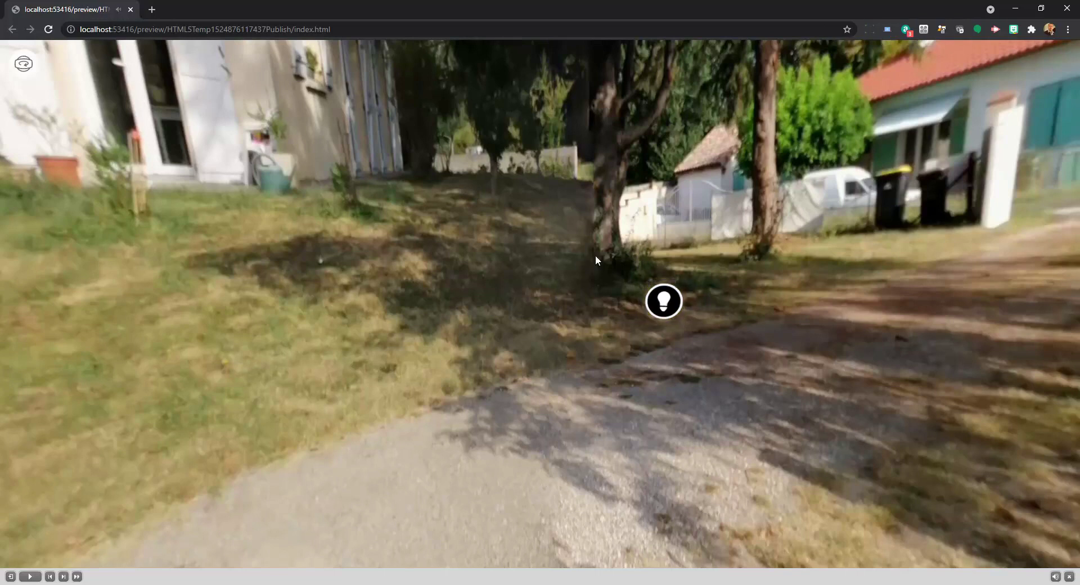
left_click_drag(596, 256, 788, 332)
left_click_drag(569, 237, 737, 245)
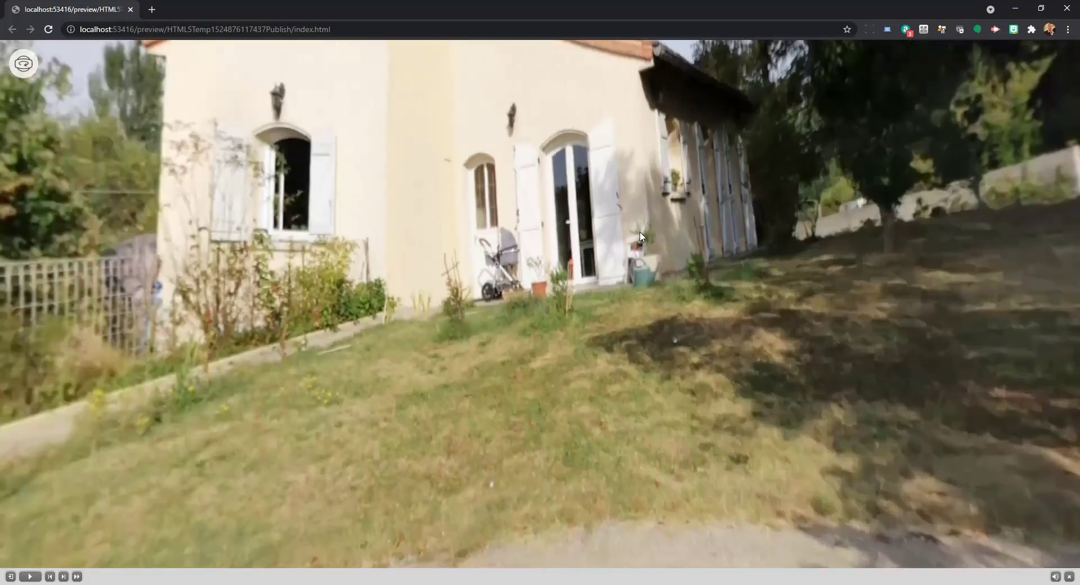
left_click_drag(522, 251, 476, 236)
left_click_drag(675, 234, 534, 266)
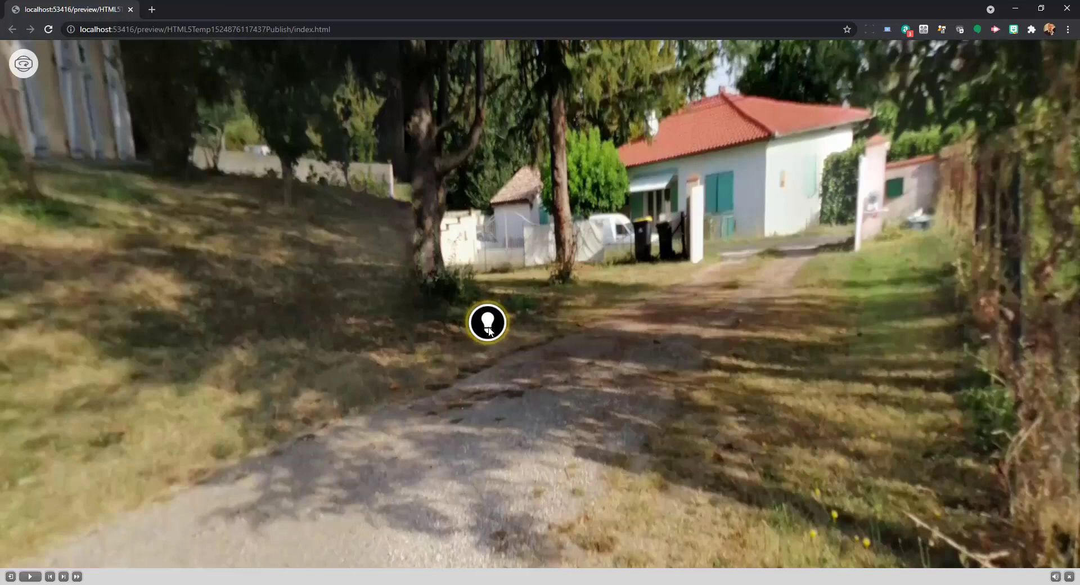
left_click_drag(664, 356, 747, 353)
left_click_drag(417, 352, 415, 276)
left_click_drag(647, 227, 449, 246)
left_click_drag(719, 220, 636, 289)
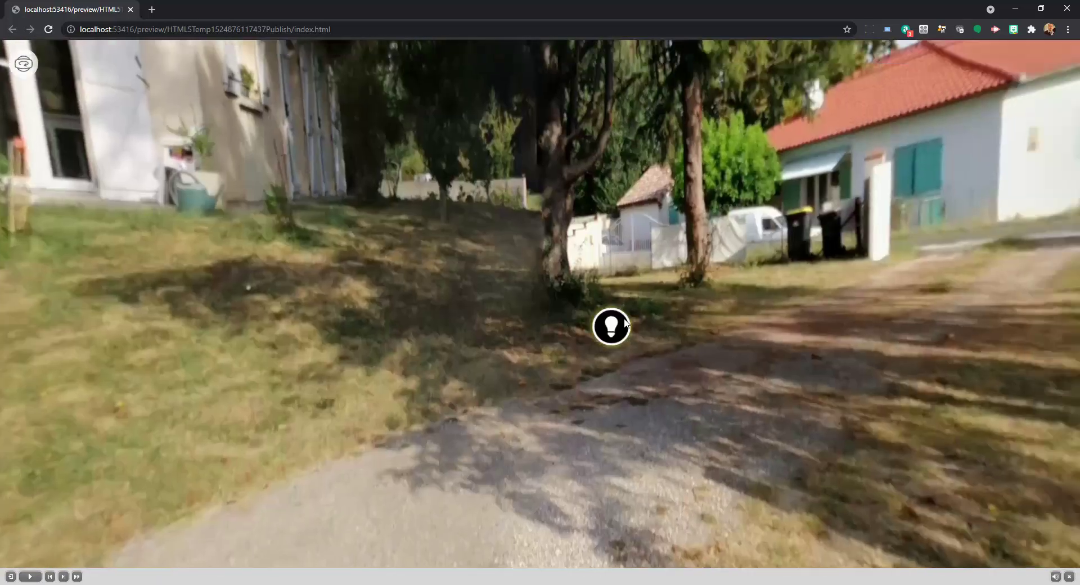
Test the light-bulb hotspot's message and follow the invisible hotspot on the driveway, pausing the 360° video it leads to.
left_click(621, 330)
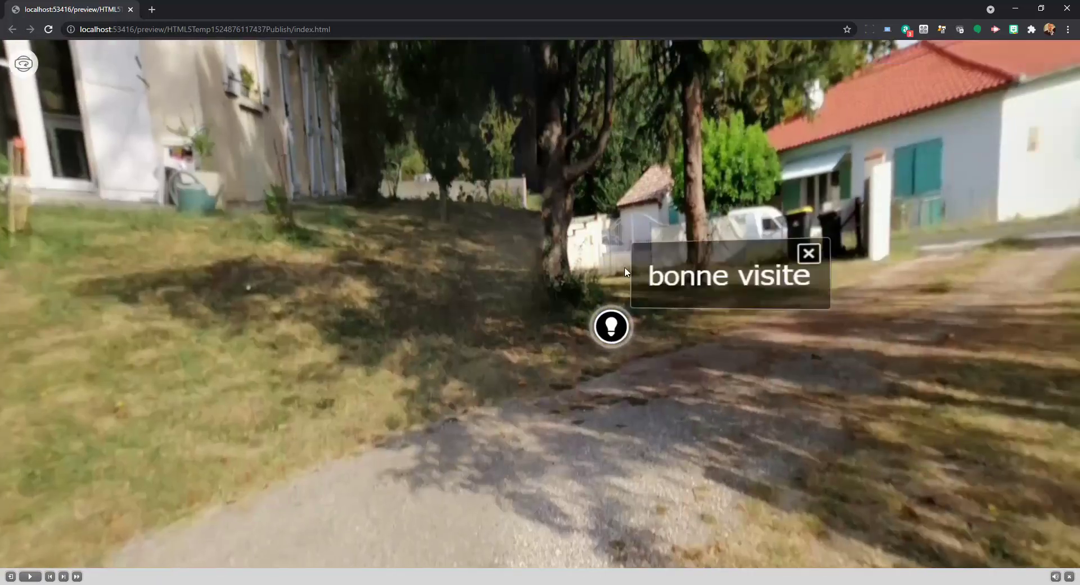
left_click(804, 254)
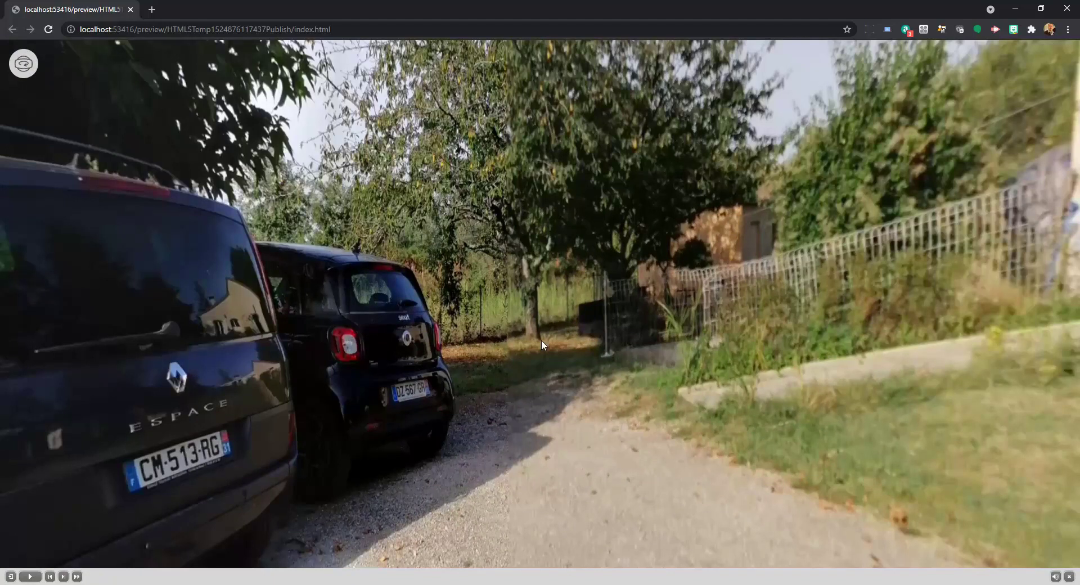
left_click(555, 333)
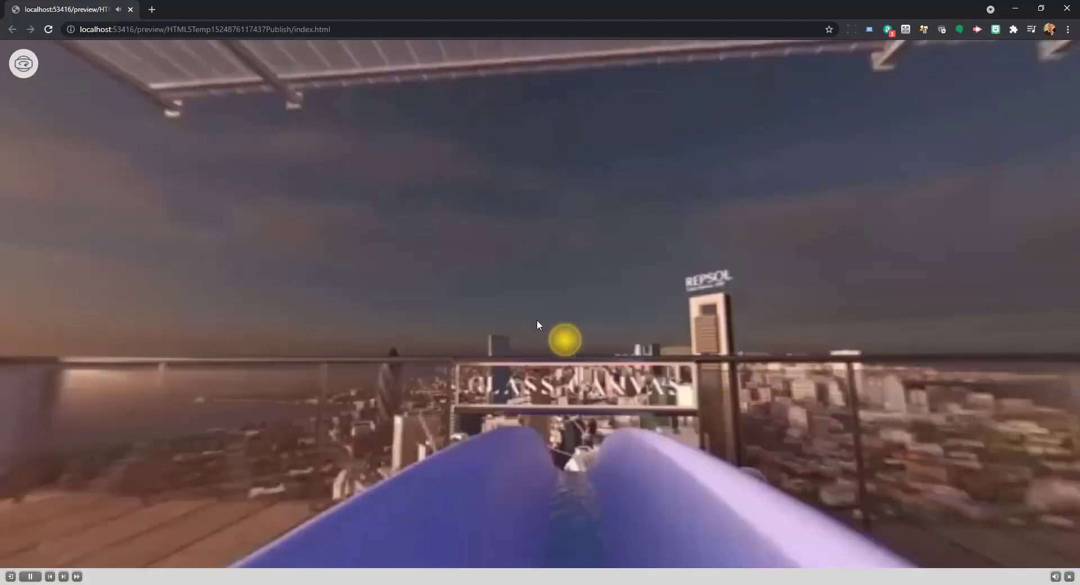
left_click(30, 577)
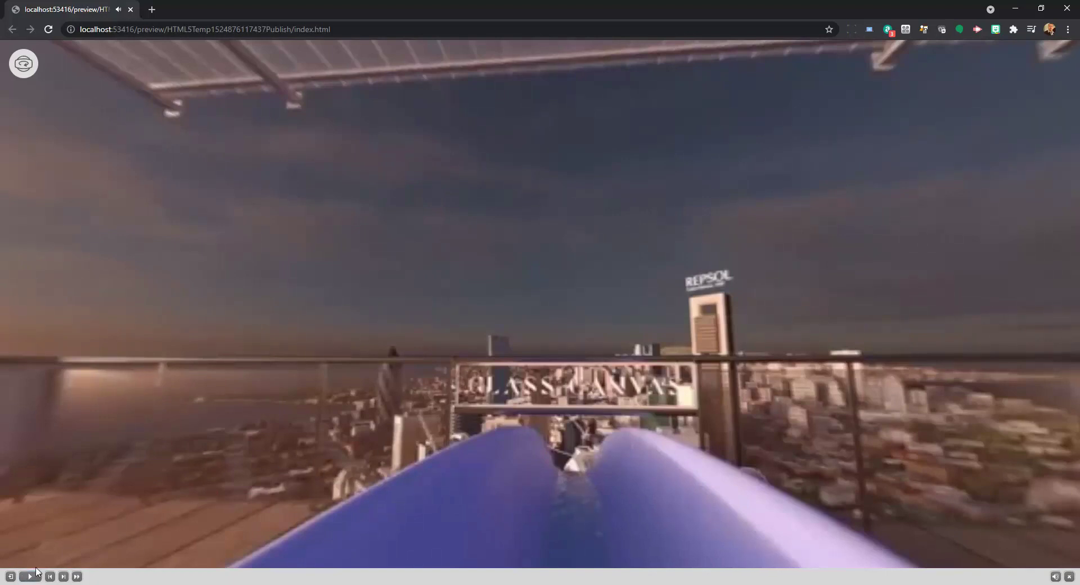
Return to the Captivate project and inspect the on-click action of the light-bulb hotspot on slide 2.
key("alt+Tab")
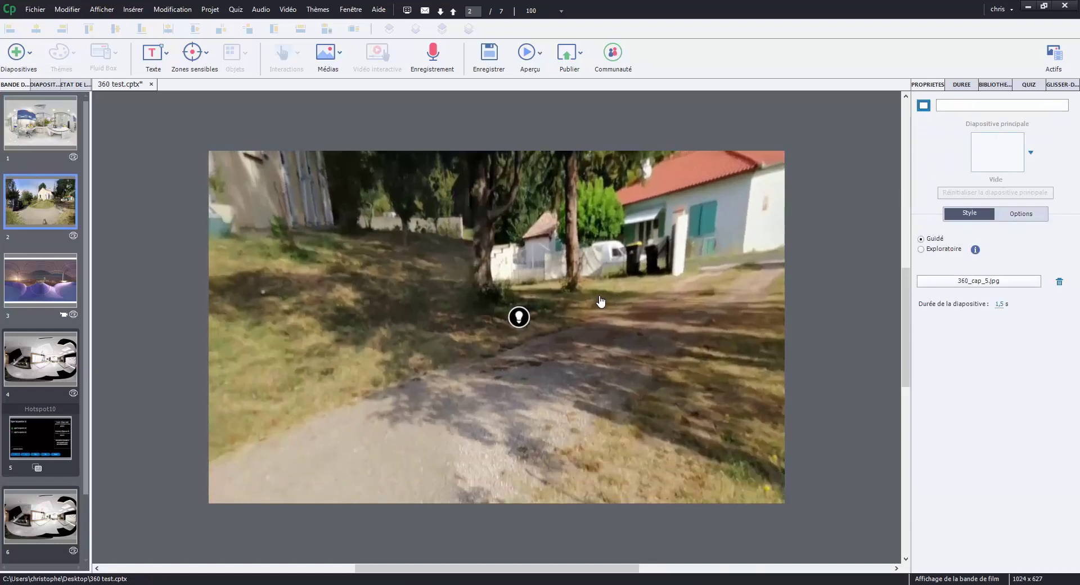
left_click(518, 316)
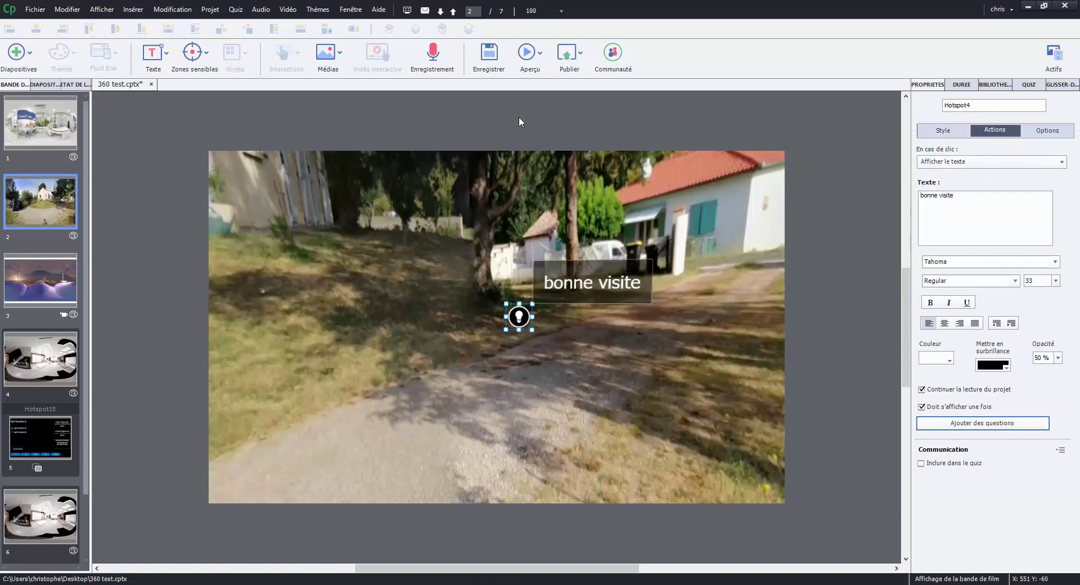
Show the timeline for slide 2, move it clear of the scene and inspect the hotspot placed at 1 second.
left_click(351, 9)
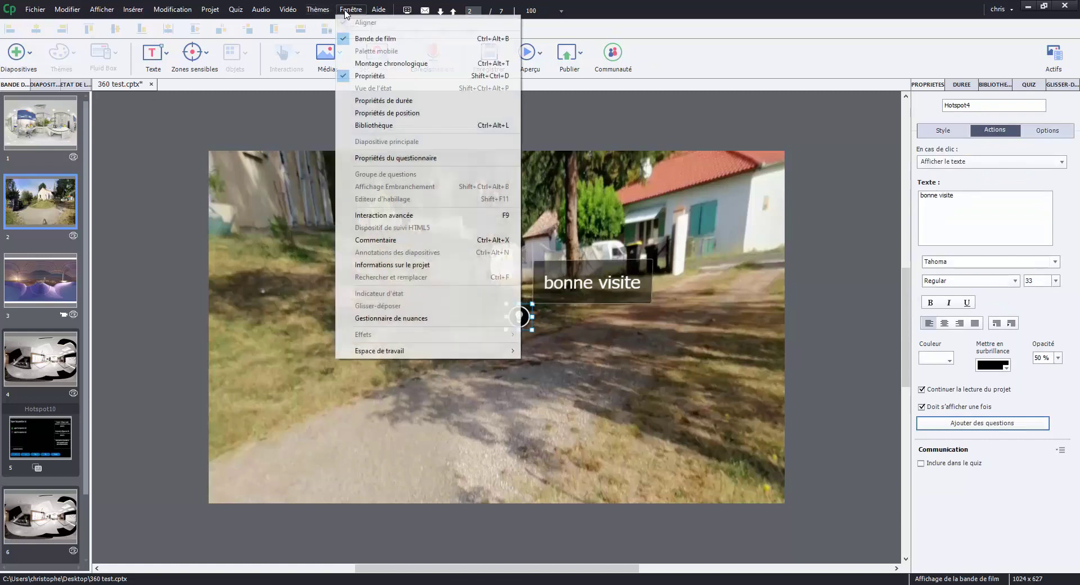
left_click(391, 63)
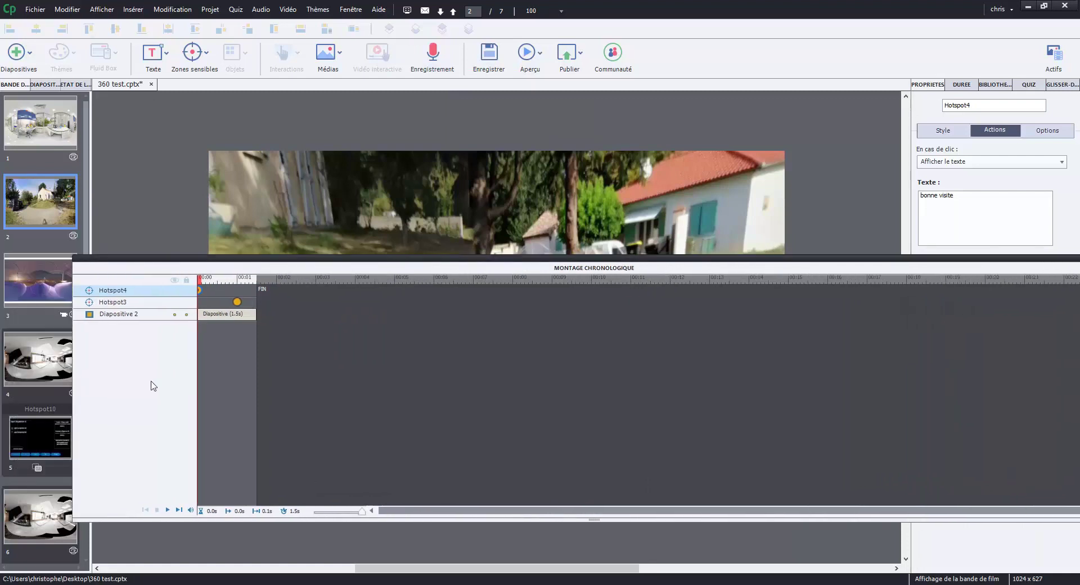
left_click(70, 520)
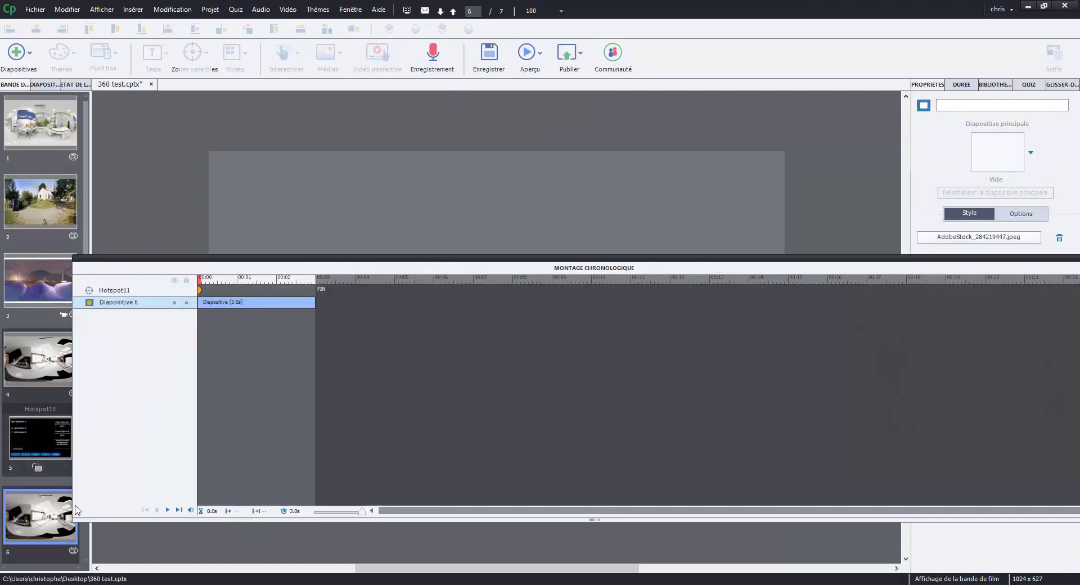
left_click(39, 219)
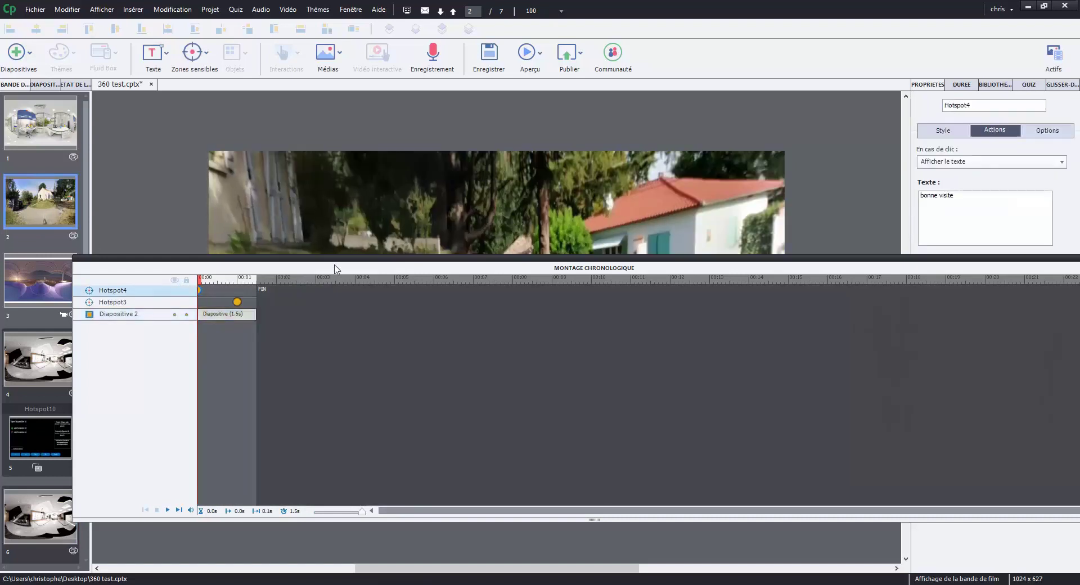
left_click_drag(335, 269, 410, 399)
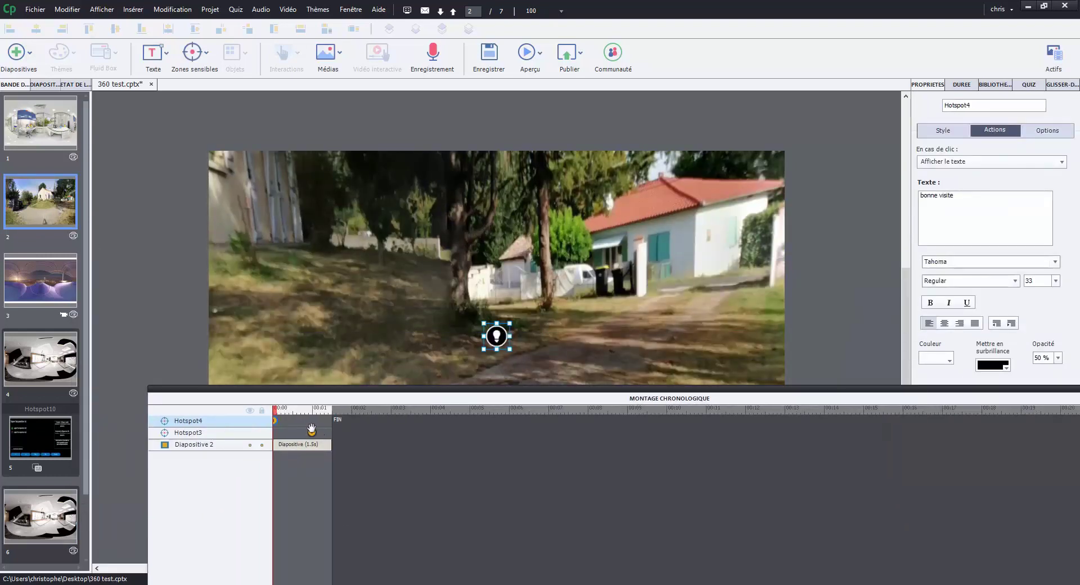
left_click(311, 433)
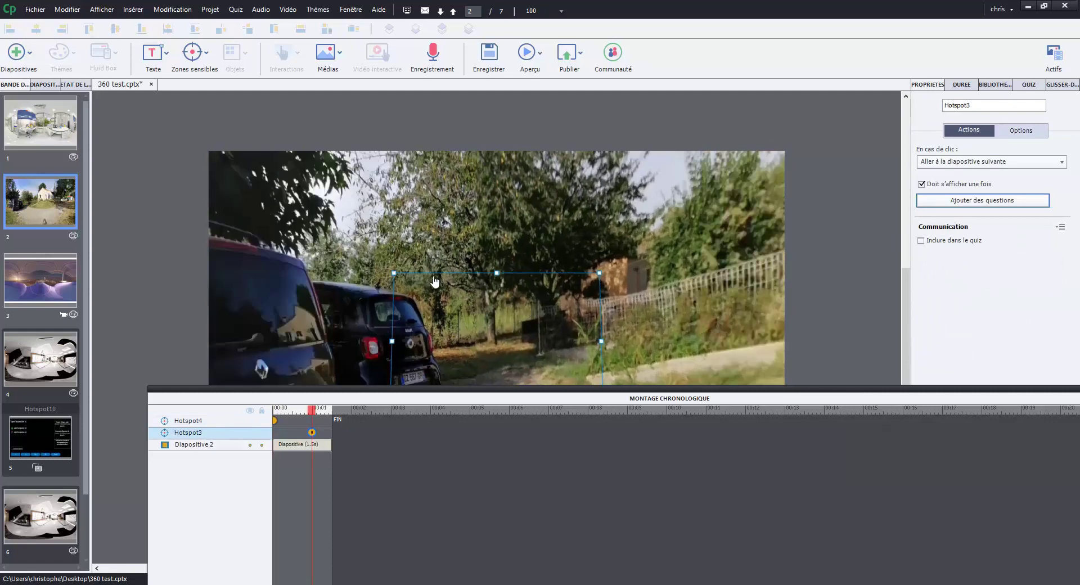
Look through the available hotspot icons and the custom image option without adding a hotspot.
left_click(192, 52)
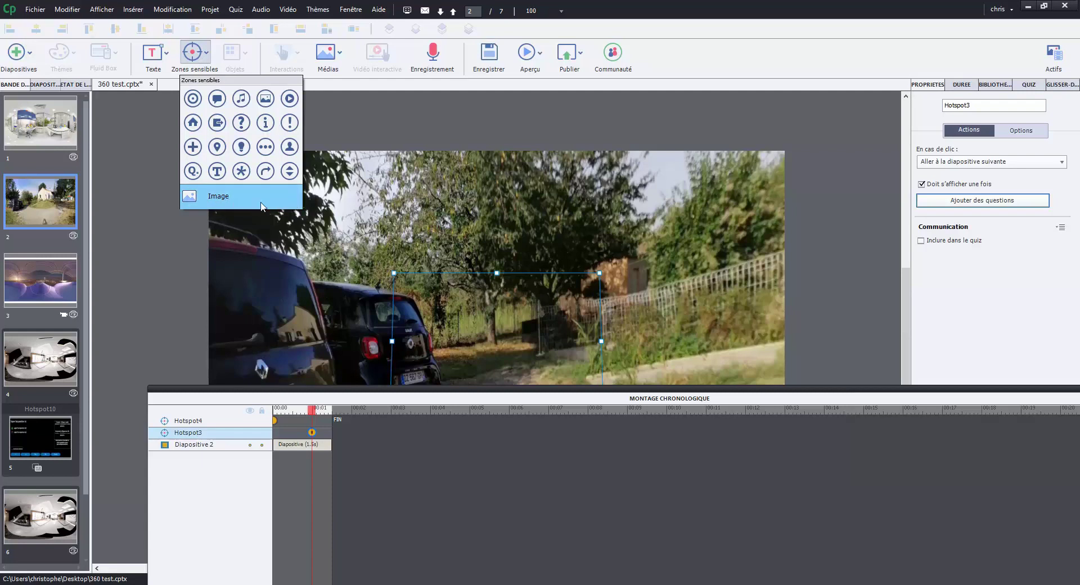
left_click(468, 225)
left_click(518, 337)
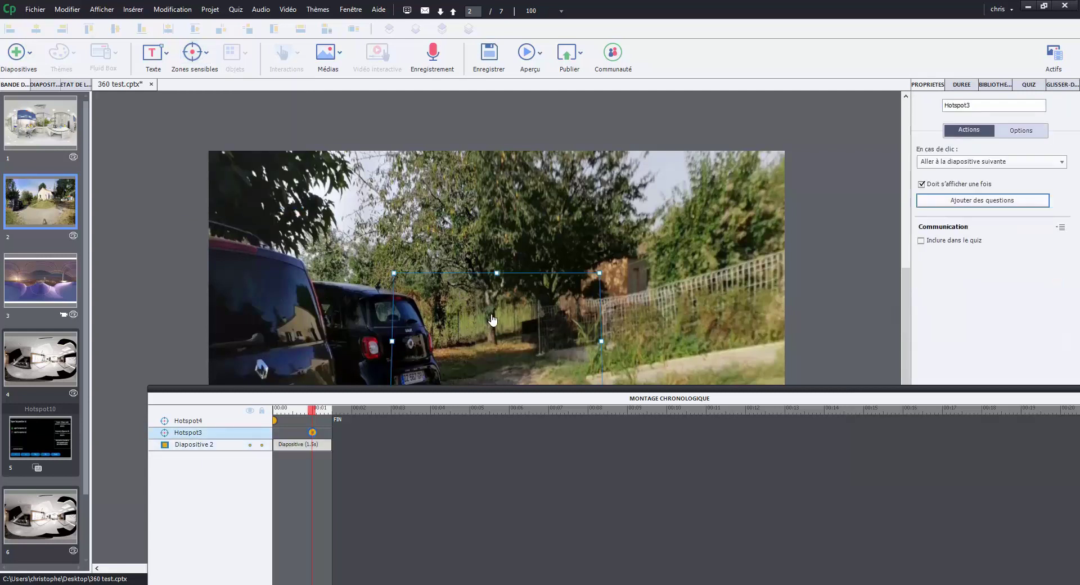
Hide the timeline and reselect the invisible driveway hotspot to examine the area it covers.
left_click_drag(615, 393, 277, 379)
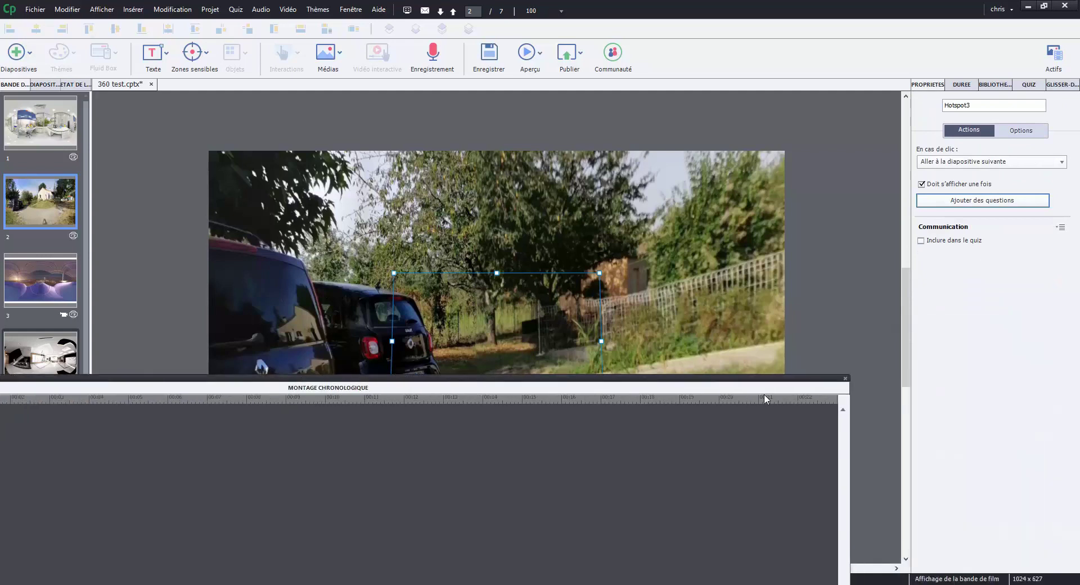
left_click(846, 379)
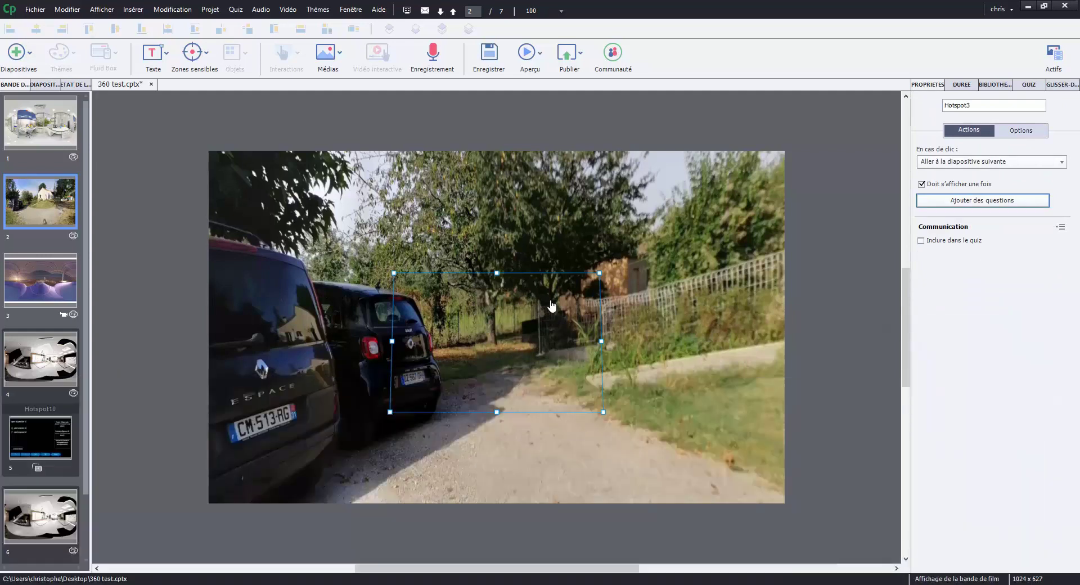
left_click(579, 229)
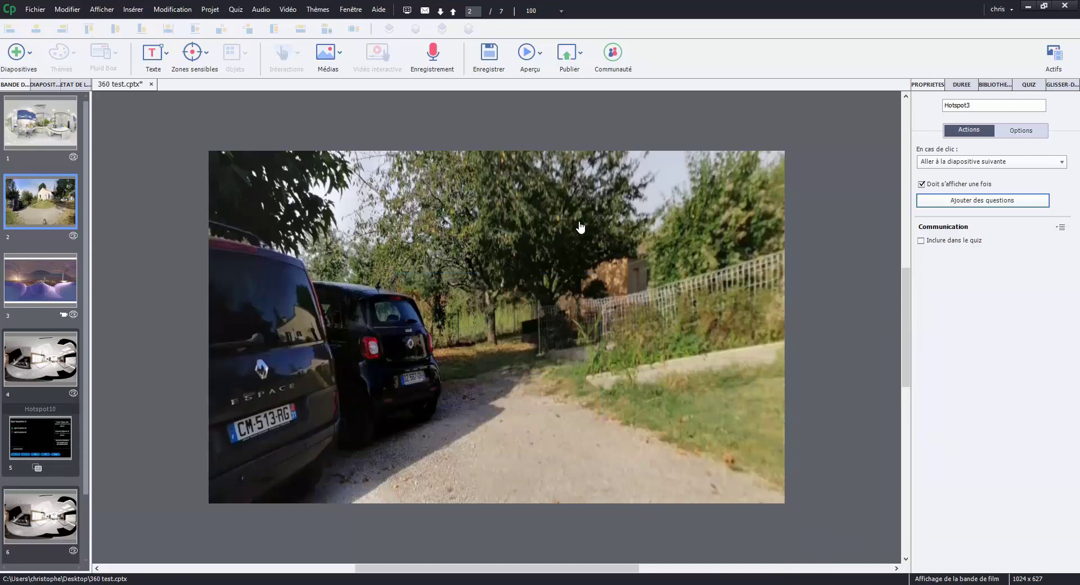
left_click(577, 356)
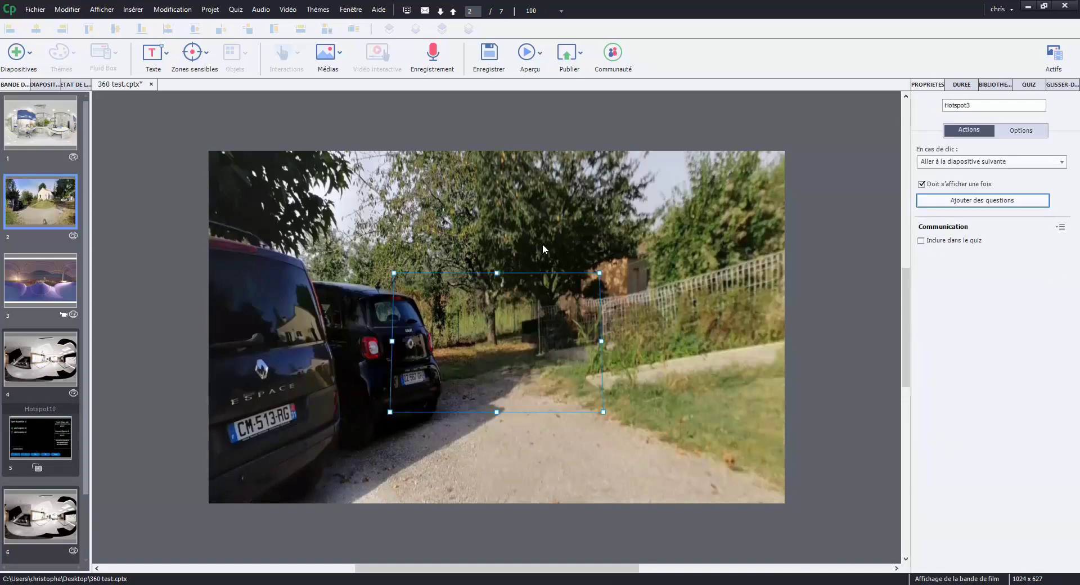
left_click_drag(495, 271, 450, 263)
Switch to the published output in the browser, resume the 360° video, and open and close the info hotspot's message.
key("alt+Tab")
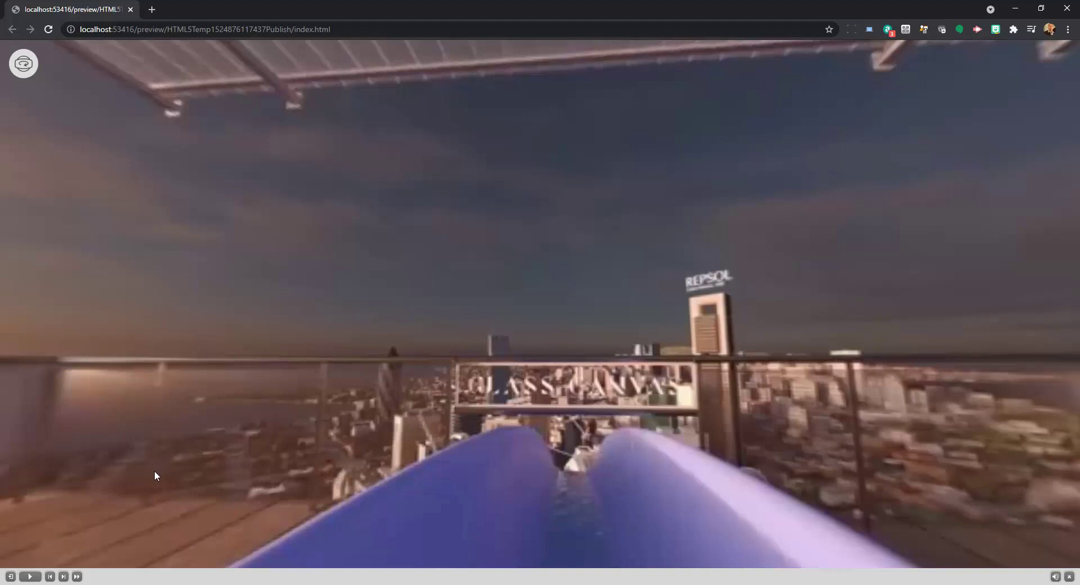
left_click(30, 577)
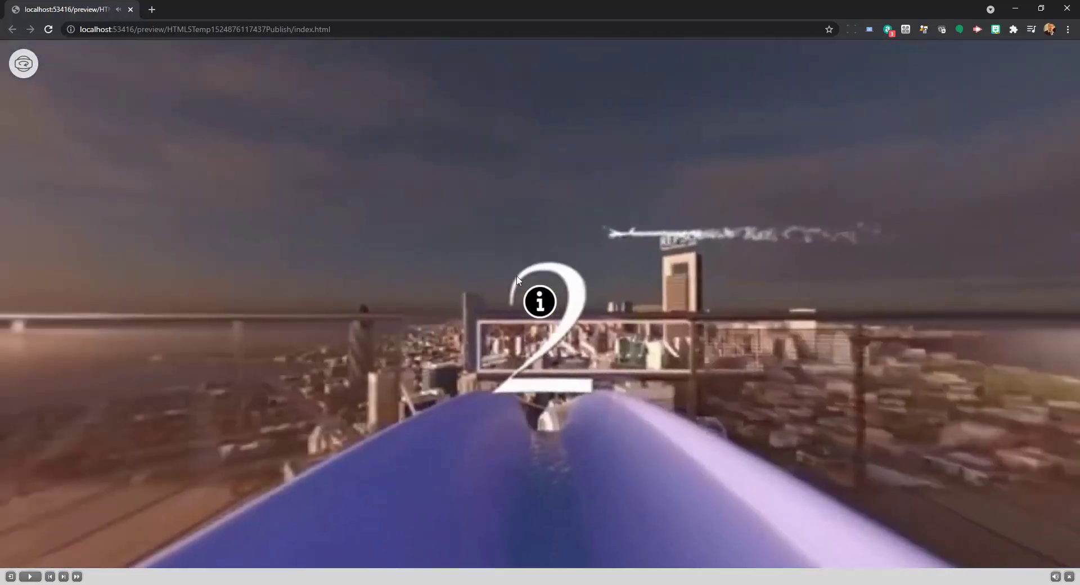
left_click(540, 304)
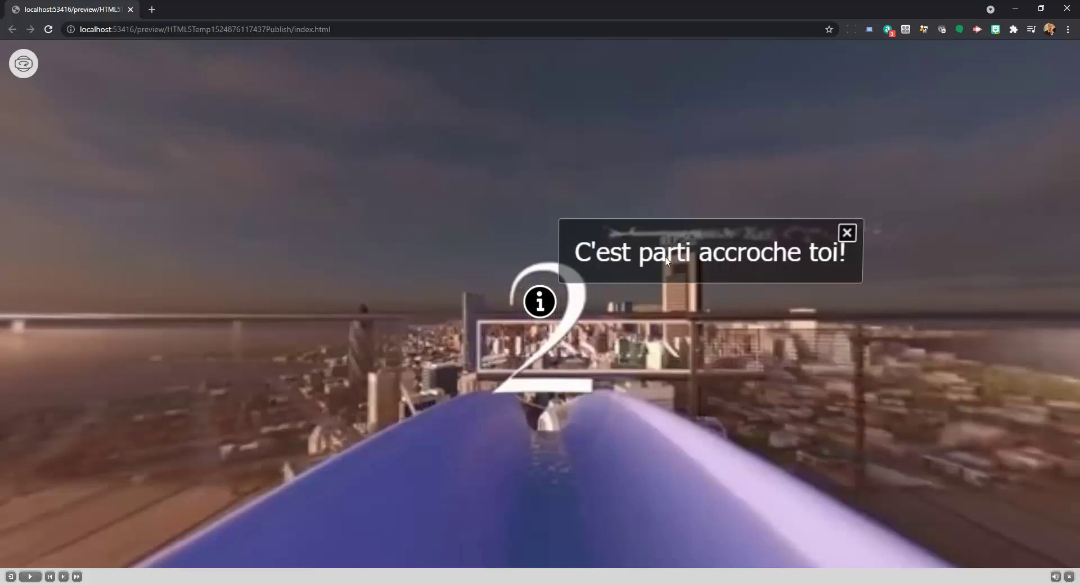
left_click(847, 234)
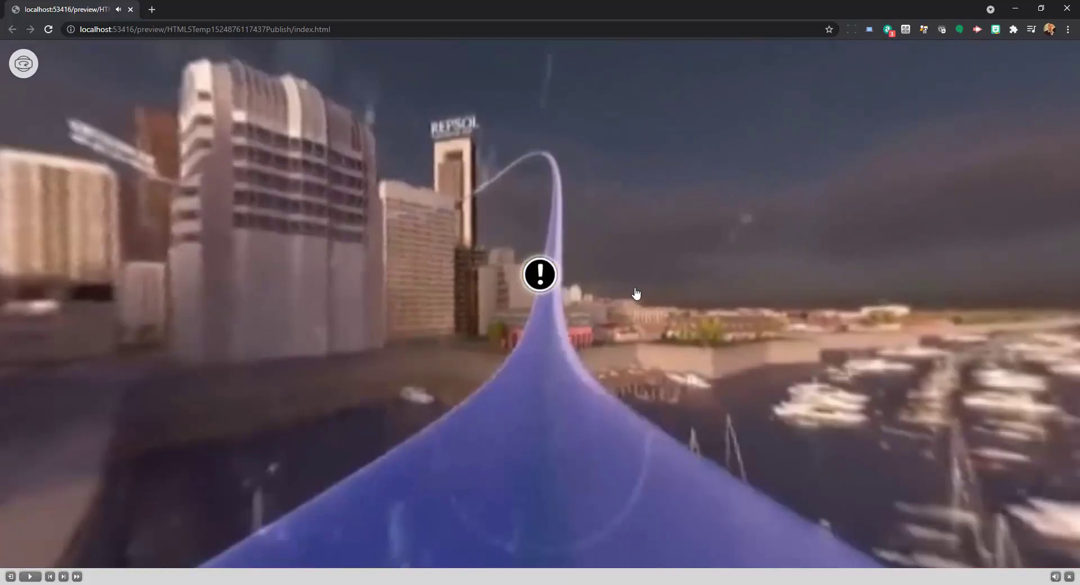
Display and close the exclamation-mark hotspot's image in the 360° video, and look around the scene with the exit hotspot.
mouse_move(632, 289)
left_mouse_down()
mouse_move(291, 305)
mouse_move(618, 286)
left_mouse_up()
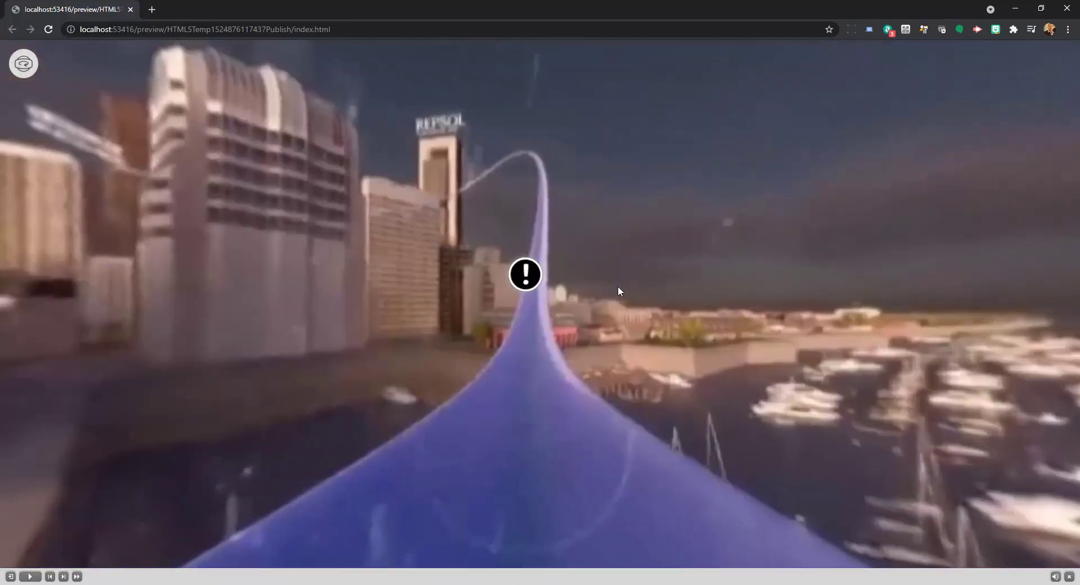
left_click(529, 278)
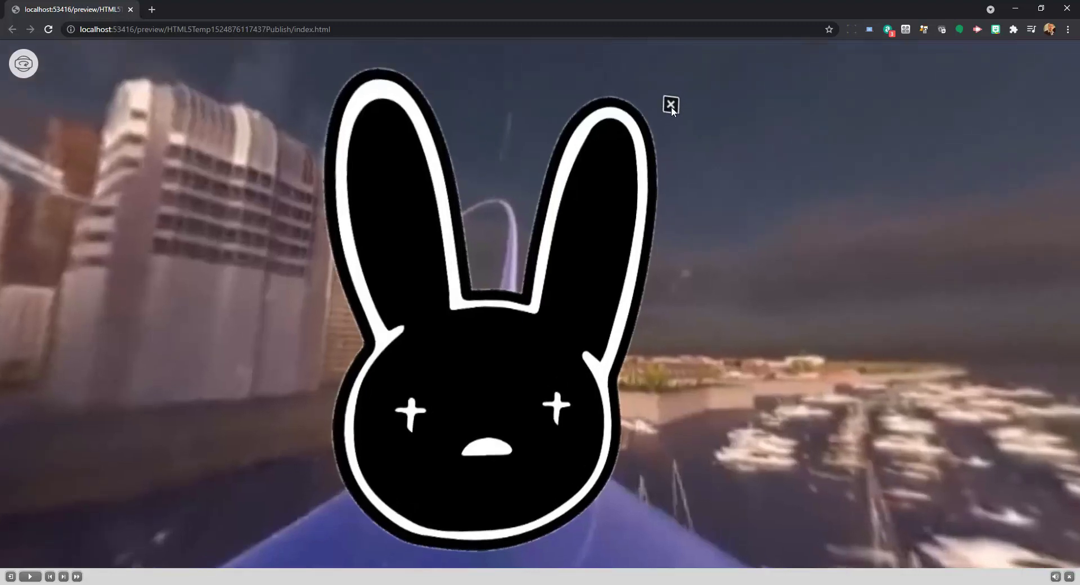
left_click(671, 105)
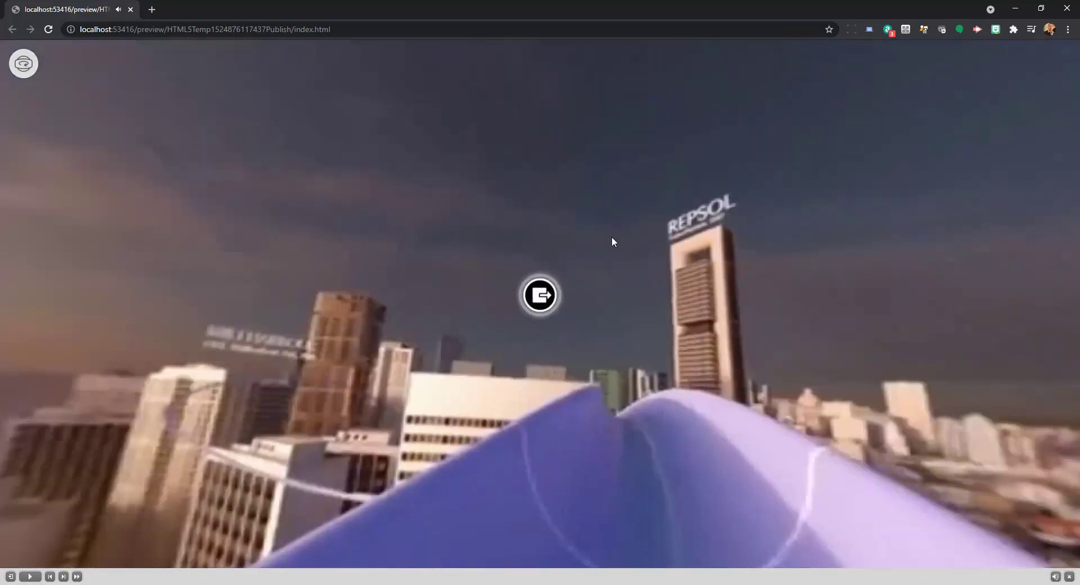
left_click_drag(614, 216, 603, 267)
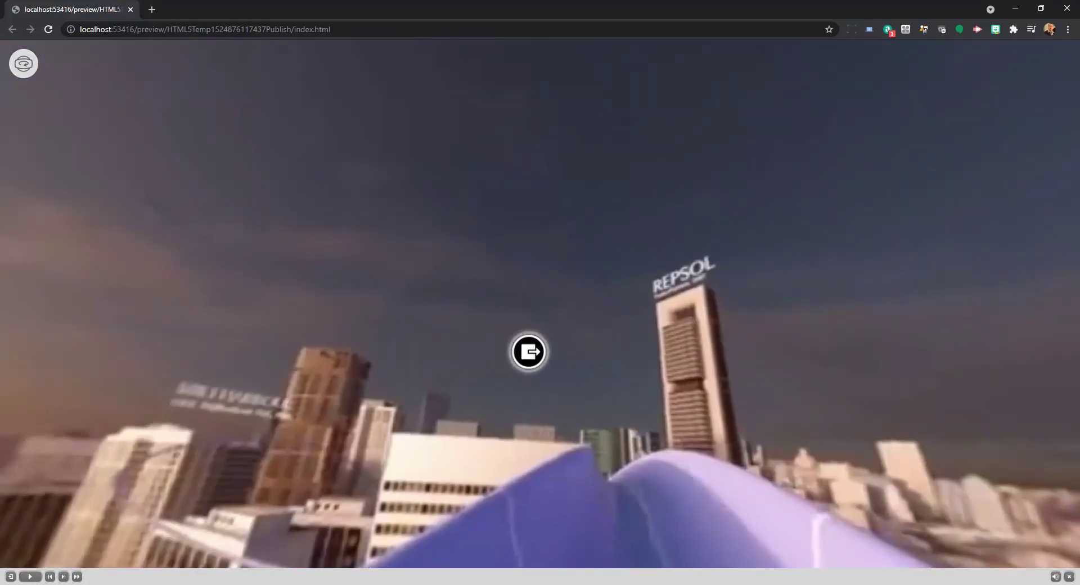
Return to the Captivate project, open the 360° video slide 3 and show its timeline below the hotspots.
left_click(422, 540)
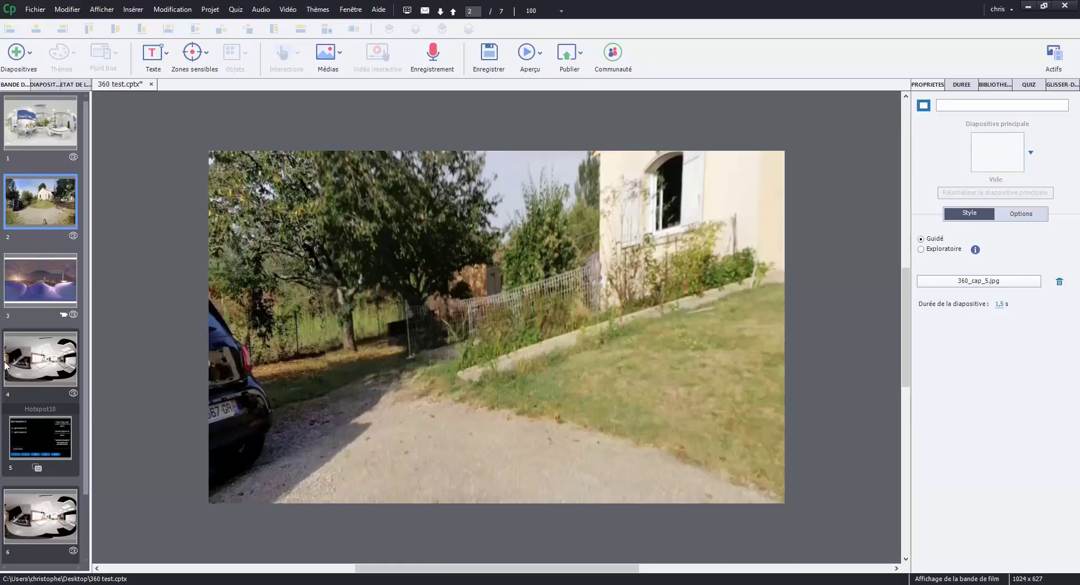
left_click(56, 279)
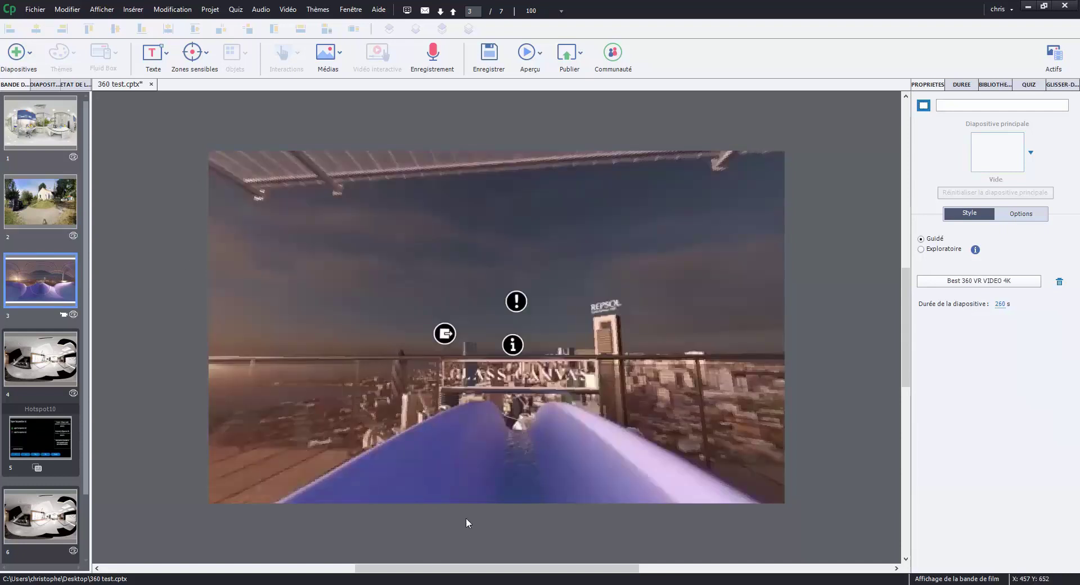
left_click(363, 13)
left_click(386, 65)
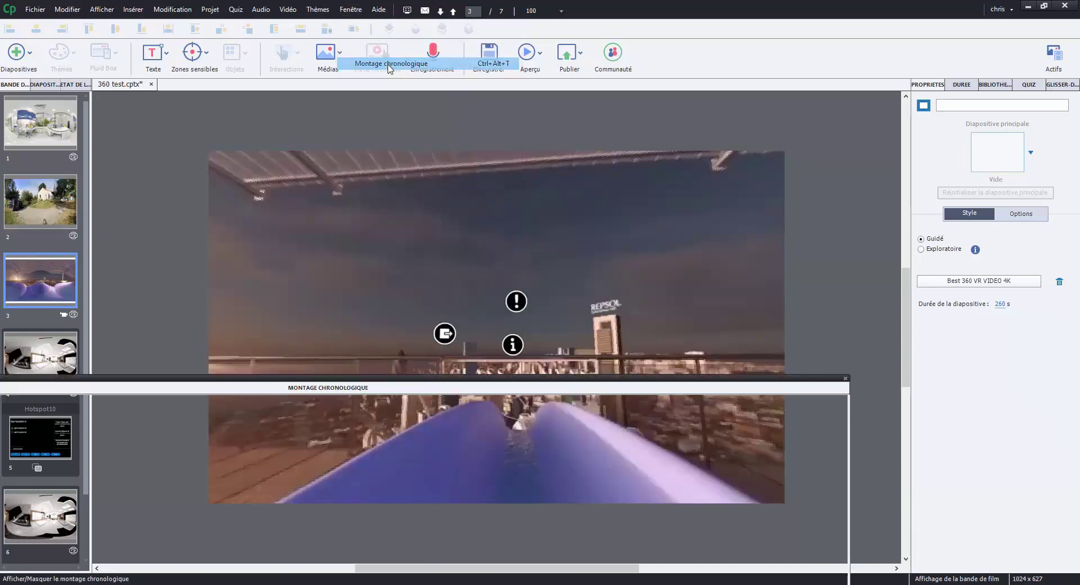
left_click_drag(454, 379, 715, 346)
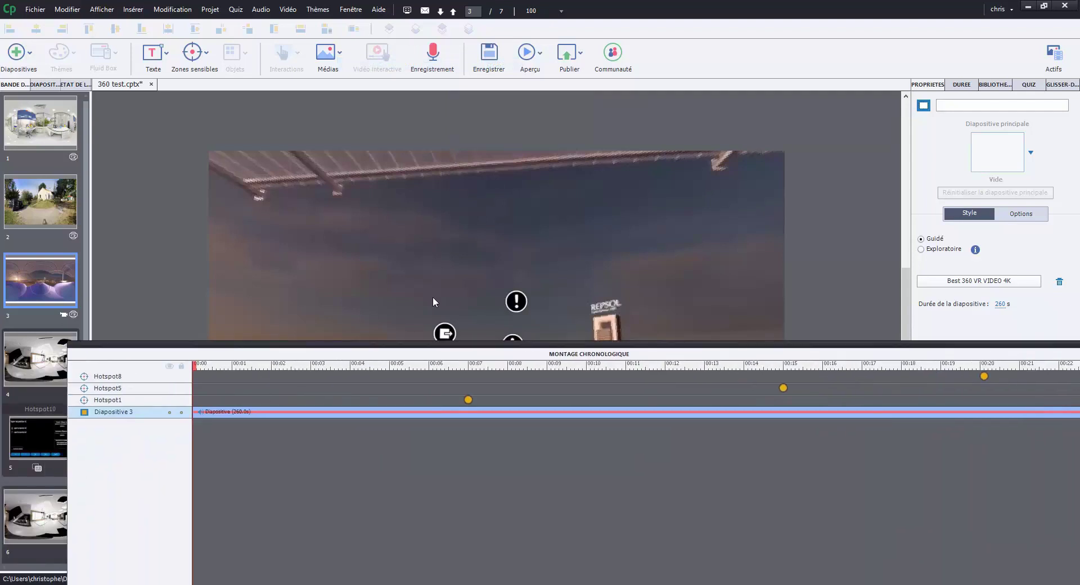
left_click_drag(455, 345, 450, 387)
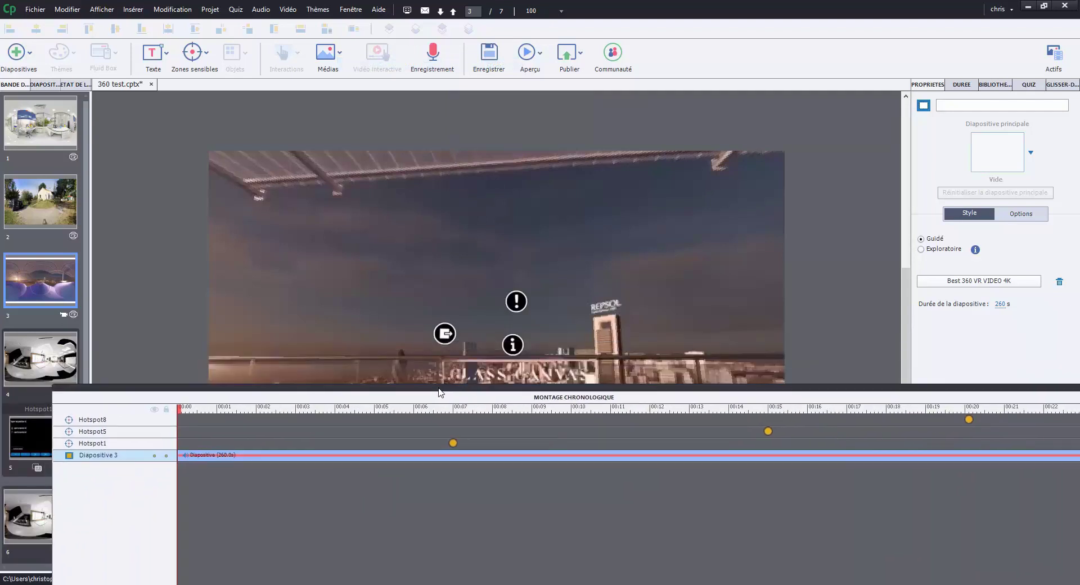
Inspect the on-click actions of slide 3's info hotspot at 7 seconds and exclamation-mark hotspot at 15 seconds.
left_click(451, 444)
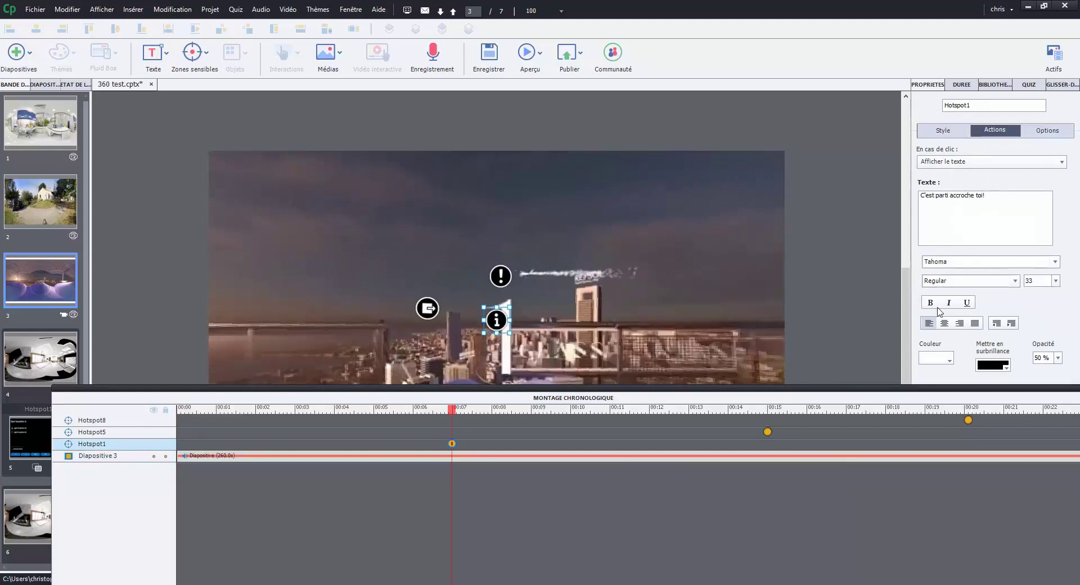
left_click_drag(881, 385, 672, 394)
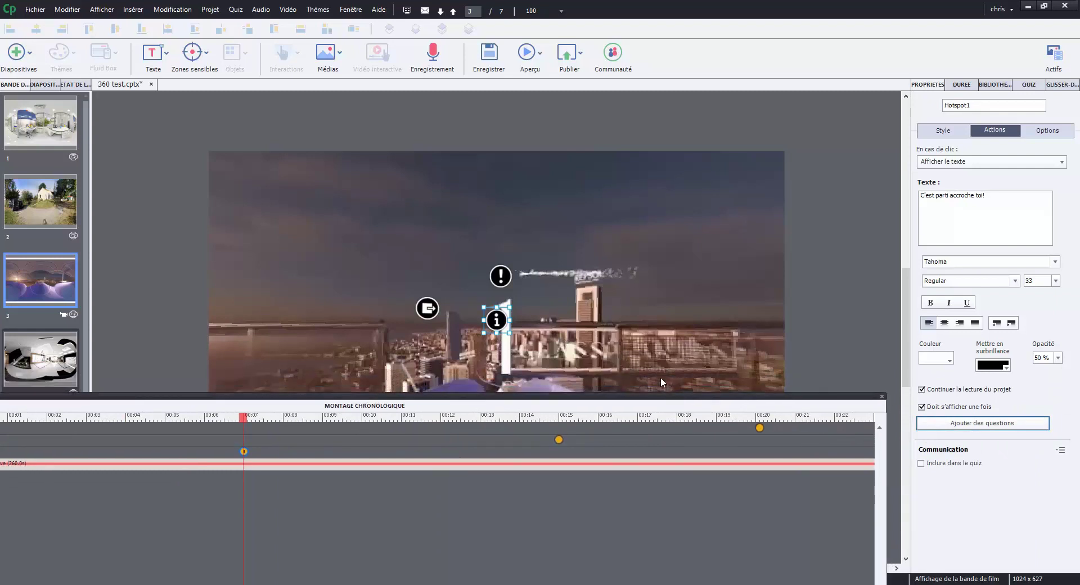
left_click(996, 224)
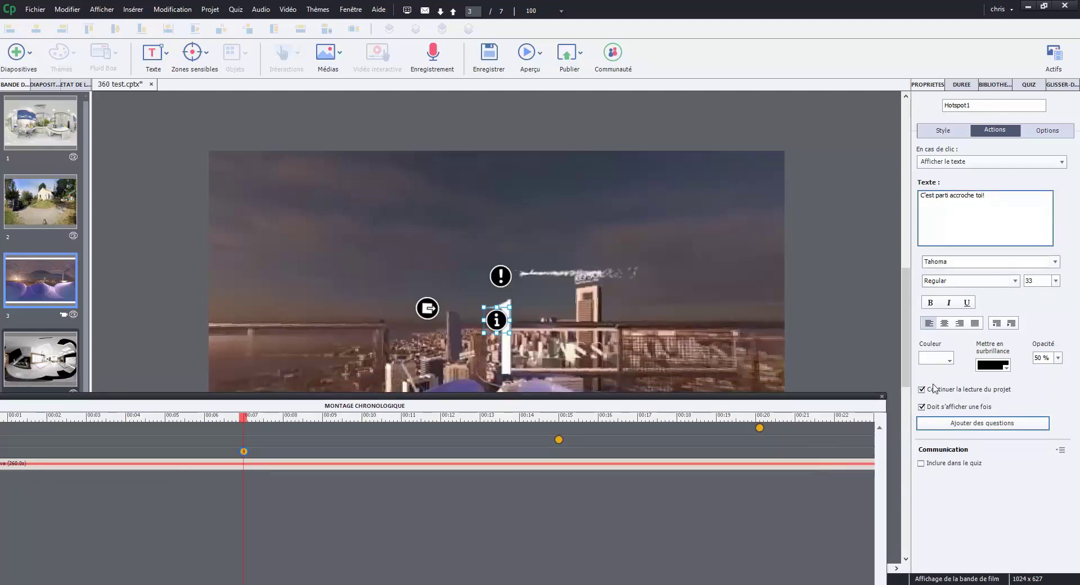
left_click(559, 439)
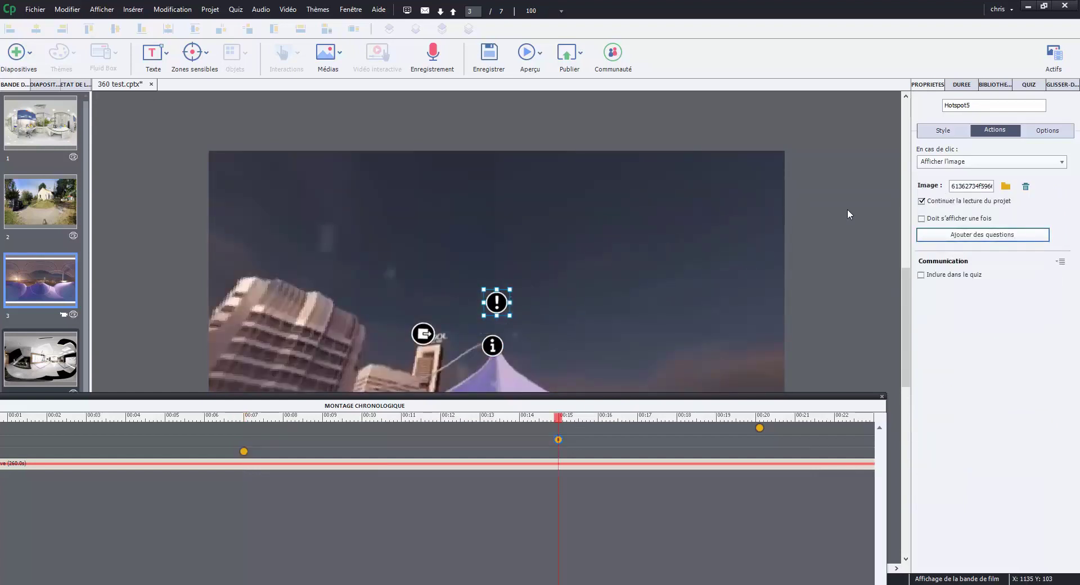
Inspect the on-click action of slide 3's exit hotspot at 20 seconds, and reselect the exclamation-mark hotspot at 15 seconds.
left_click(759, 426)
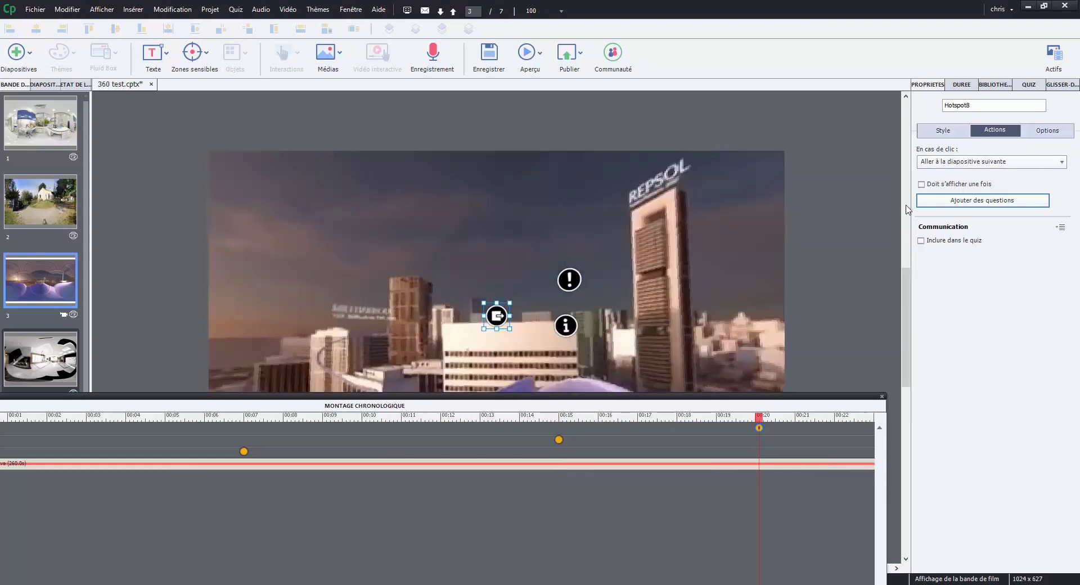
left_click(559, 440)
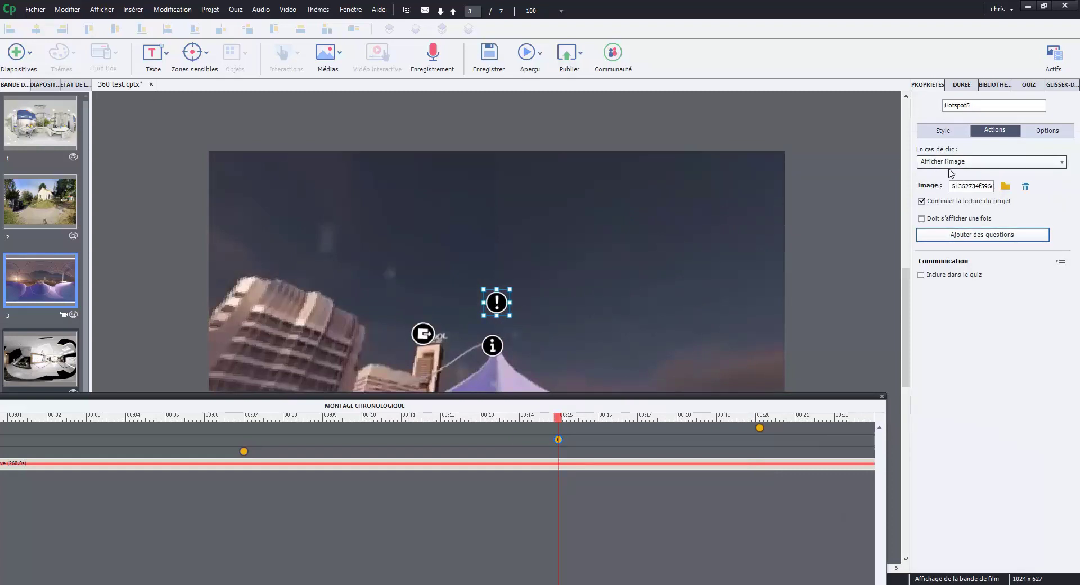
Switch to the published output in the browser, follow the exit hotspot to the apartment scene, and look around to the question-mark hotspot.
key("alt+Tab")
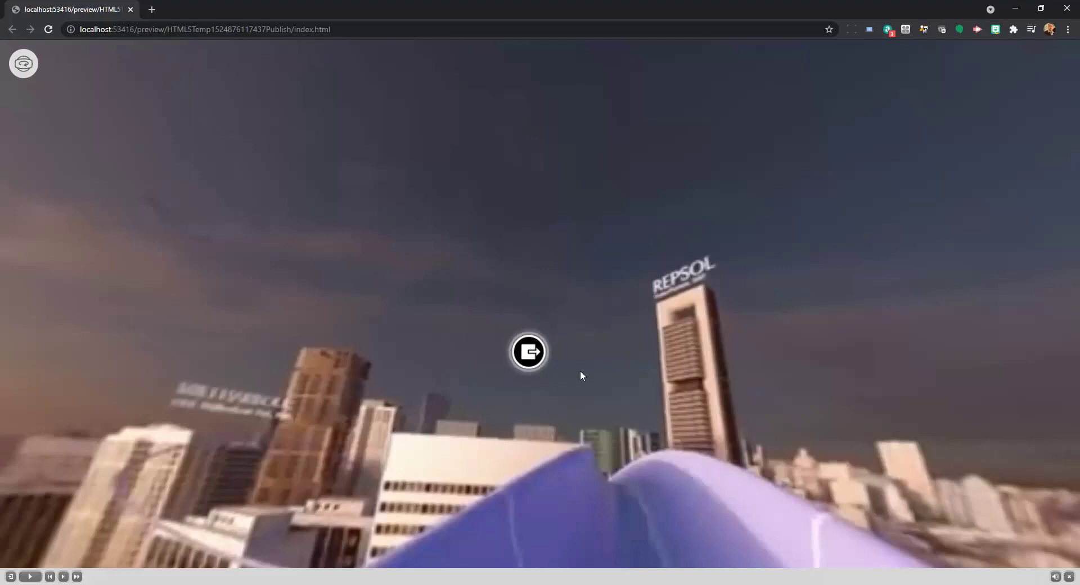
left_click(528, 352)
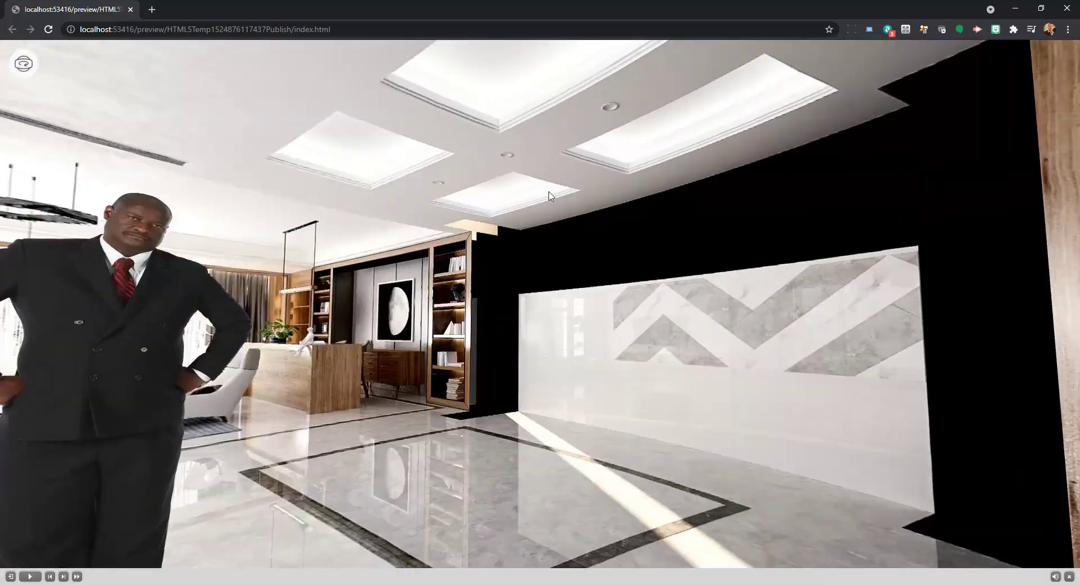
left_click_drag(374, 195, 403, 144)
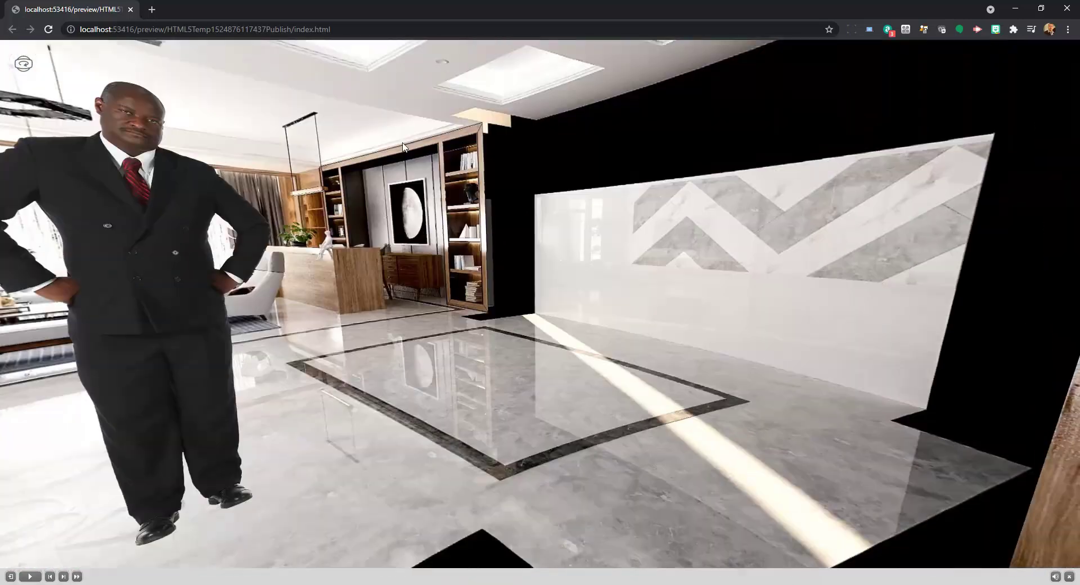
left_click_drag(630, 236, 175, 224)
left_click_drag(580, 216, 360, 211)
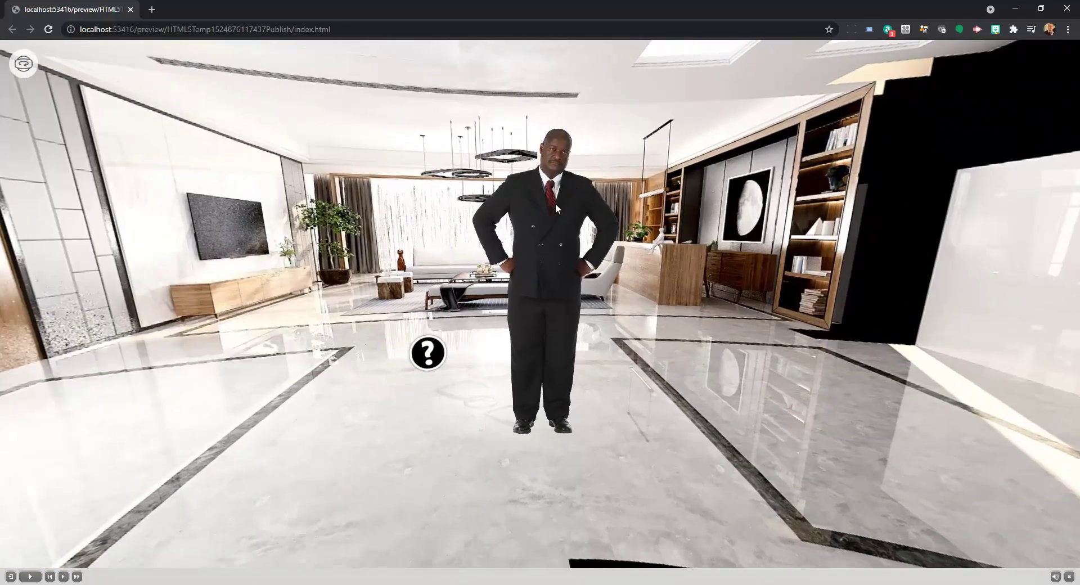
left_click_drag(555, 204, 600, 221)
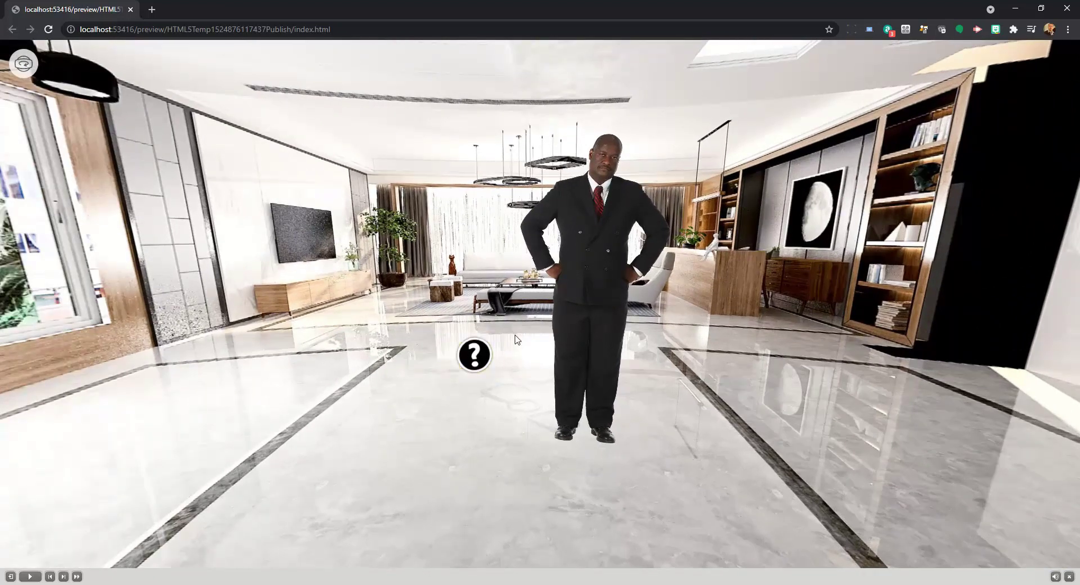
Open the question-mark hotspot's question, answer it with 300.000€, submit the answer and continue.
left_click(475, 356)
left_click_drag(368, 241, 388, 111)
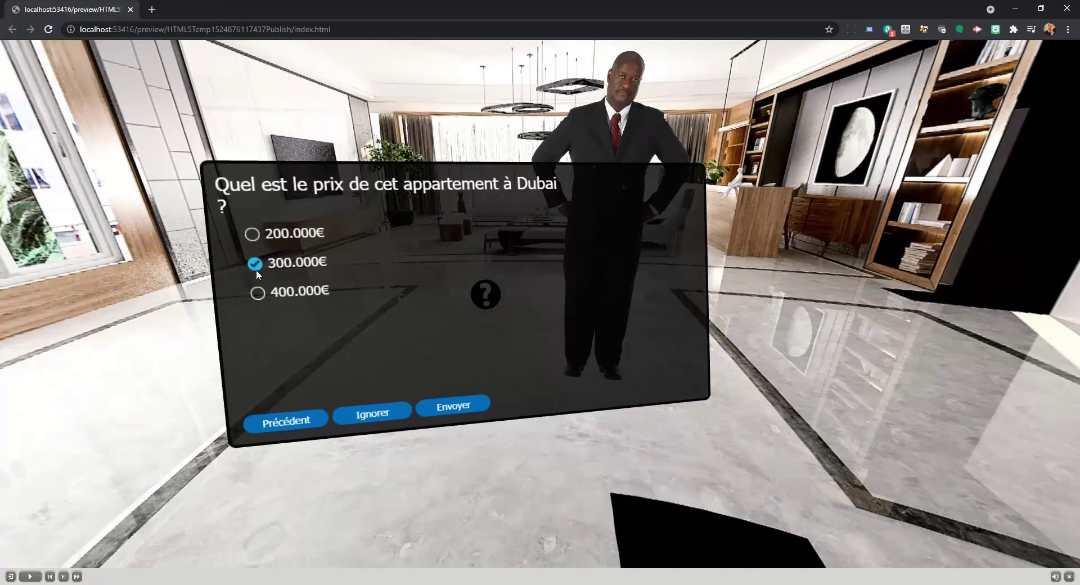
left_click(454, 408)
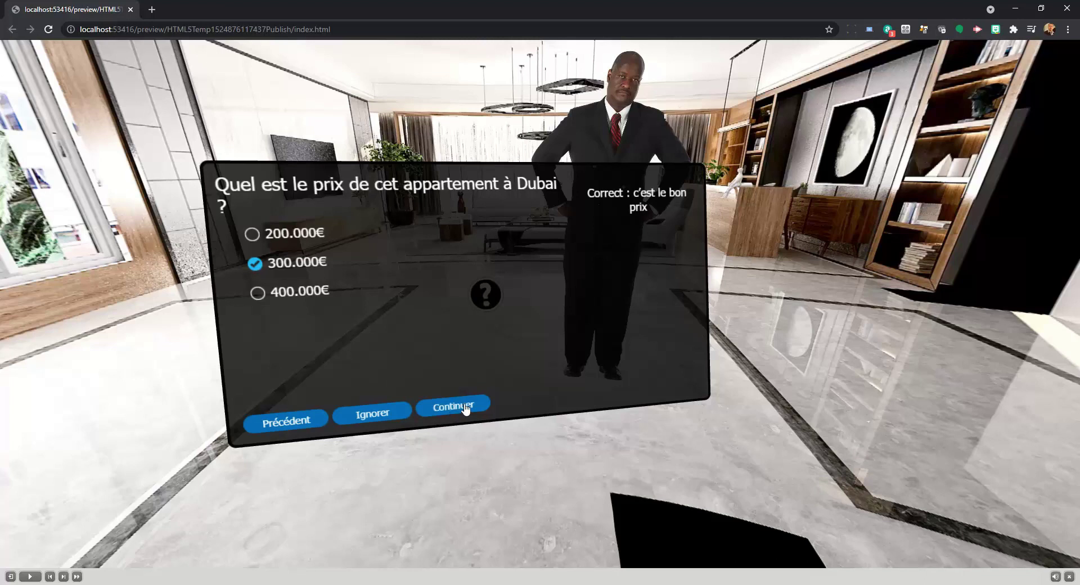
left_click(648, 206)
Close the message above the apartment scene and view the quiz results.
left_click_drag(789, 130, 764, 176)
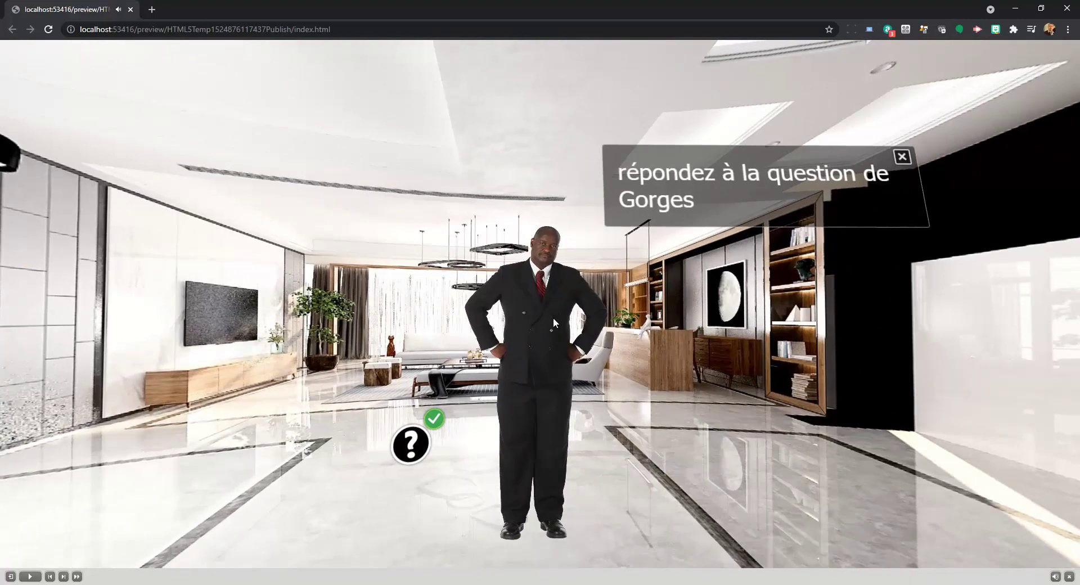
left_click(903, 158)
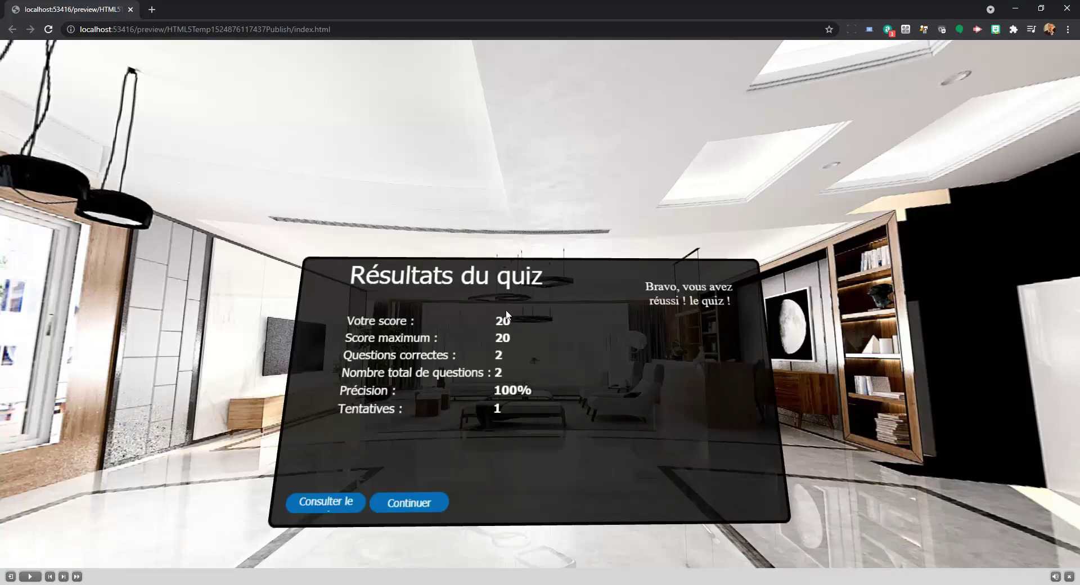
left_click_drag(550, 204, 557, 140)
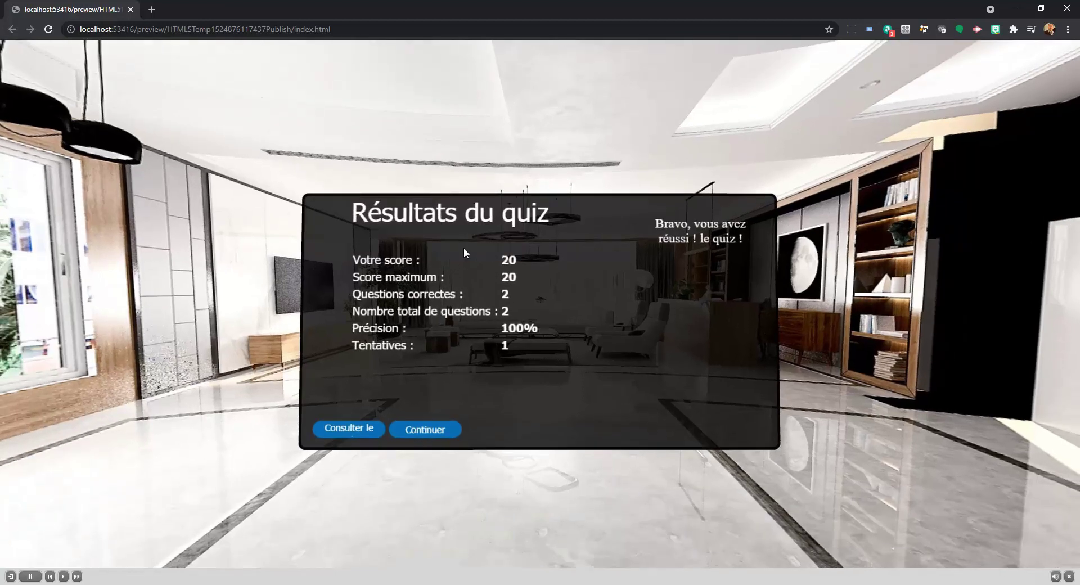
Return to the Captivate project, open the apartment slide 6 and close the timeline over it.
key("alt+Tab")
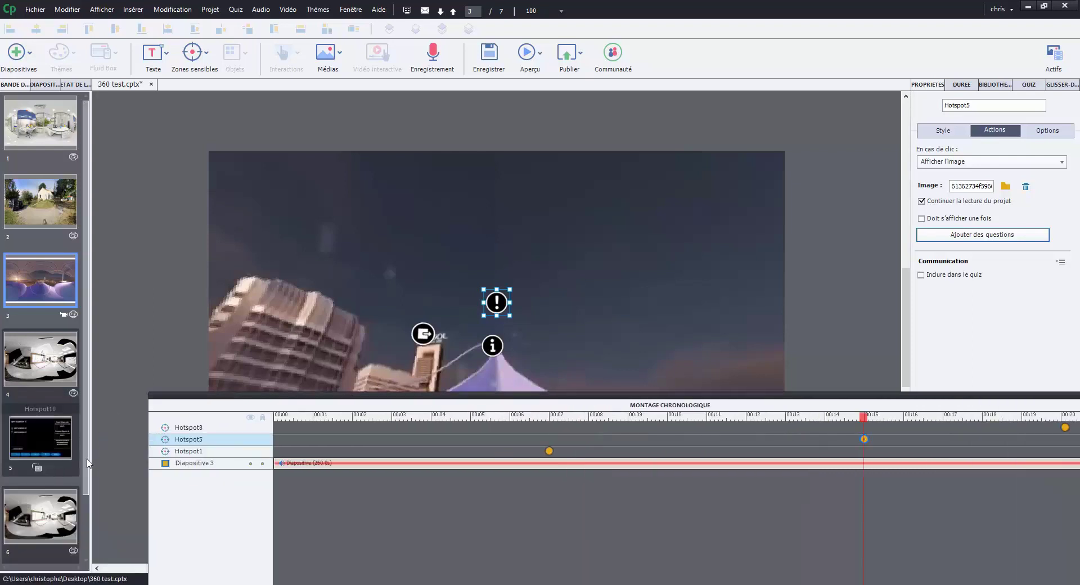
scroll(56, 469, "down", 1)
left_click(34, 442)
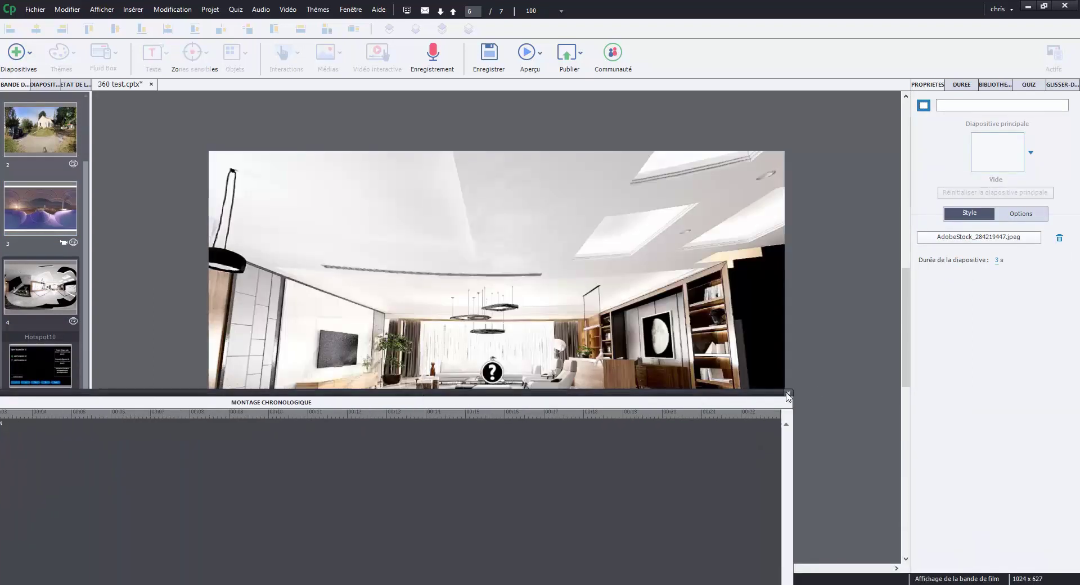
left_click(786, 398)
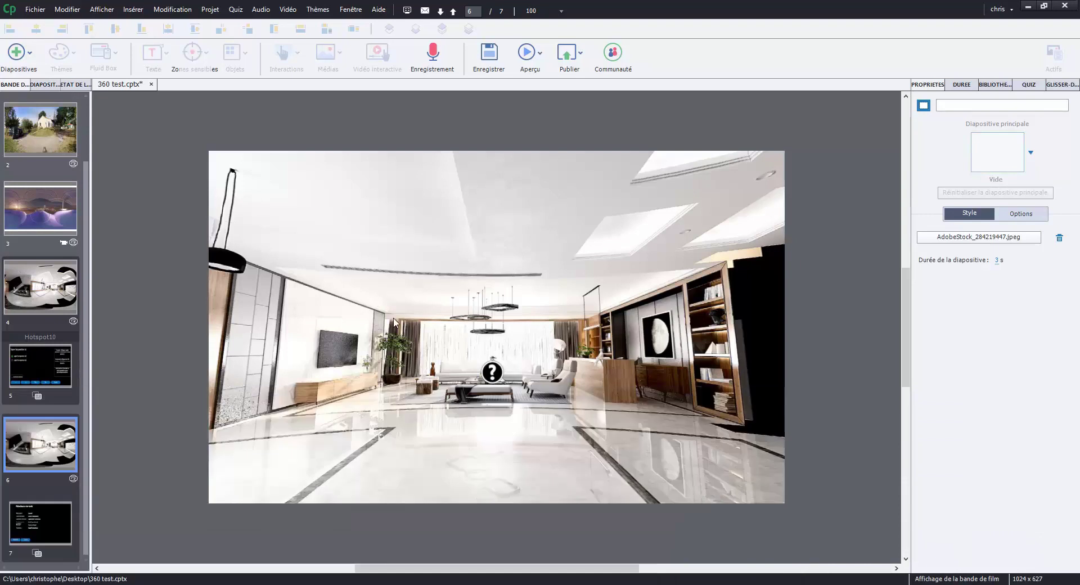
Open slide 2 briefly, return to the 360° video slide 3, and look around its scene.
left_click(63, 218)
left_click(48, 145)
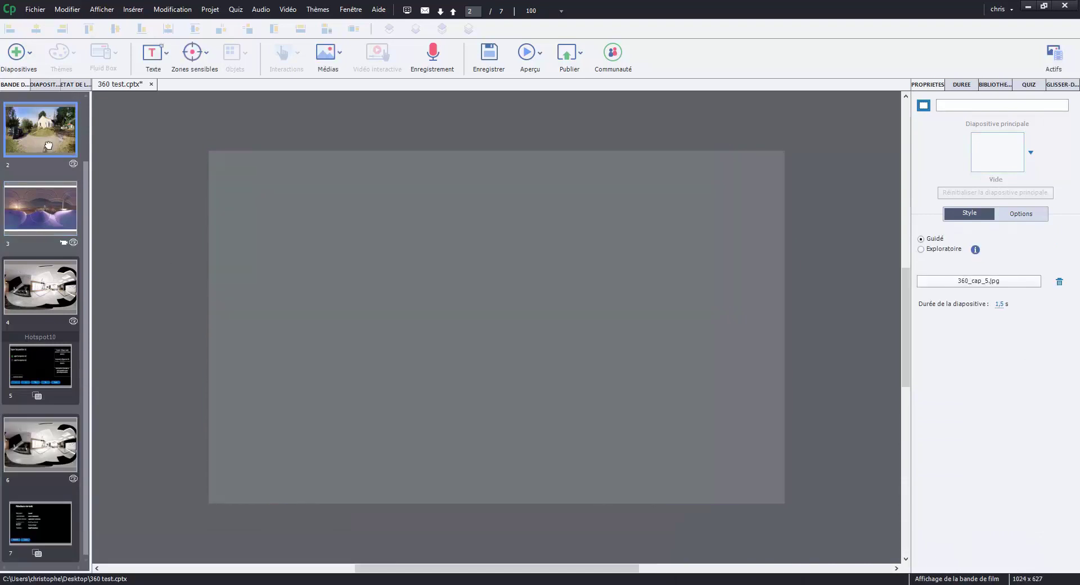
left_click(48, 216)
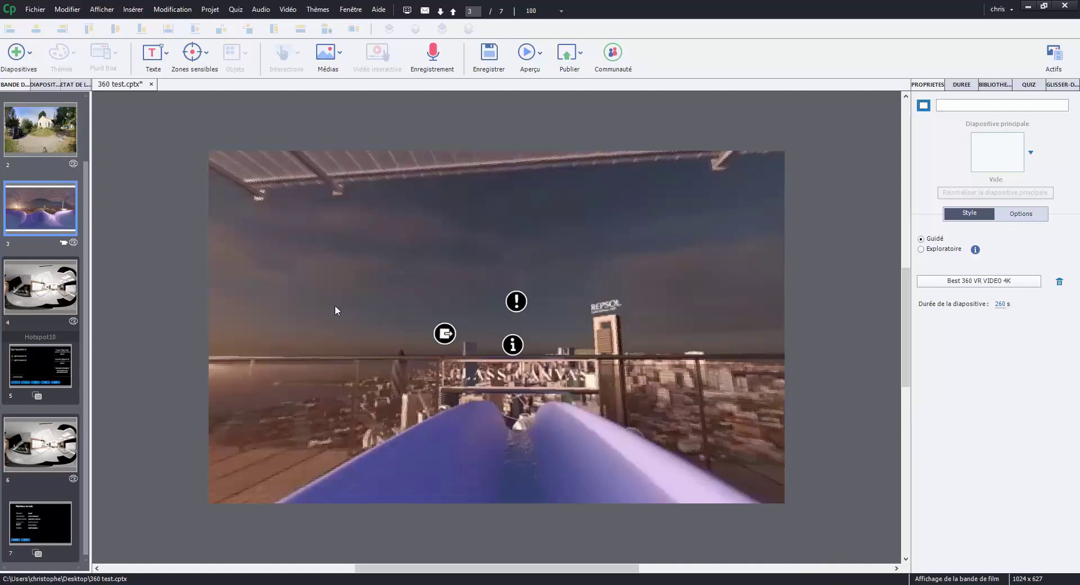
left_click_drag(471, 242, 572, 242)
left_click_drag(478, 208, 413, 195)
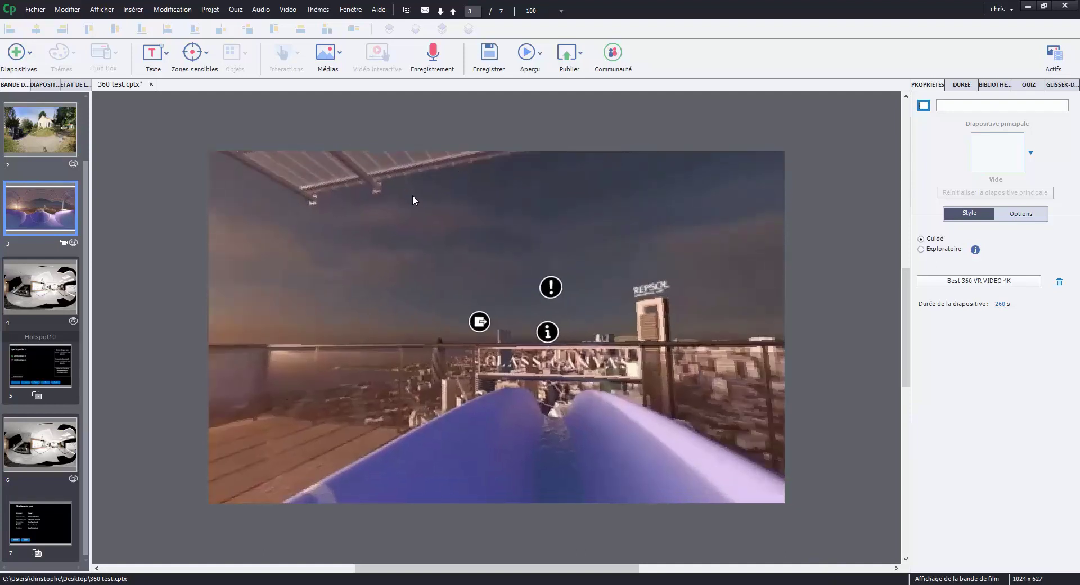
Show slide 3's timeline, examine other moments of the 360° video along it, and close the timeline.
left_click(350, 11)
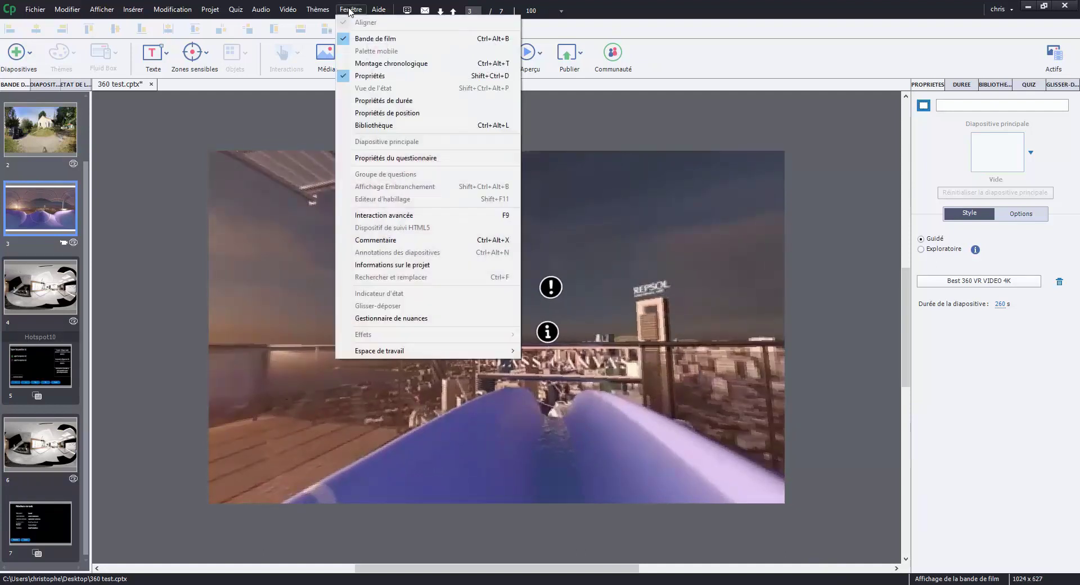
left_click(367, 63)
left_click(571, 414)
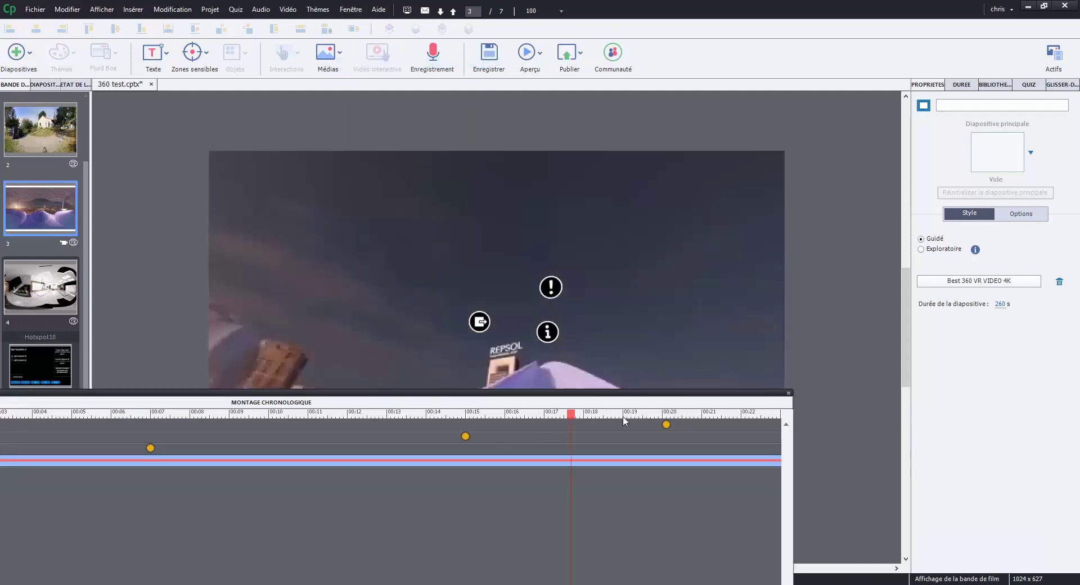
left_click_drag(696, 411, 670, 216)
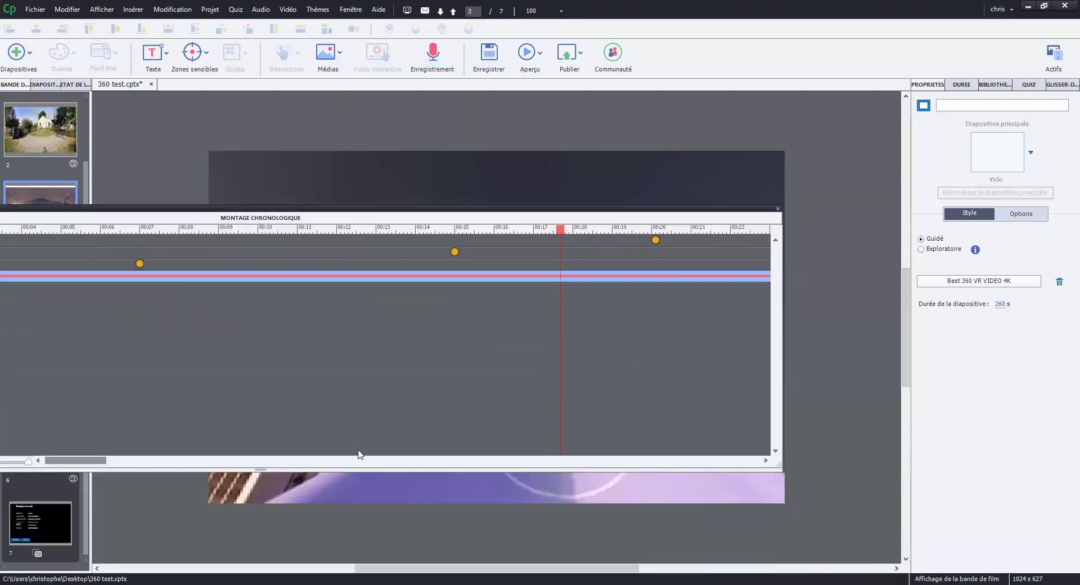
left_click_drag(97, 461, 306, 465)
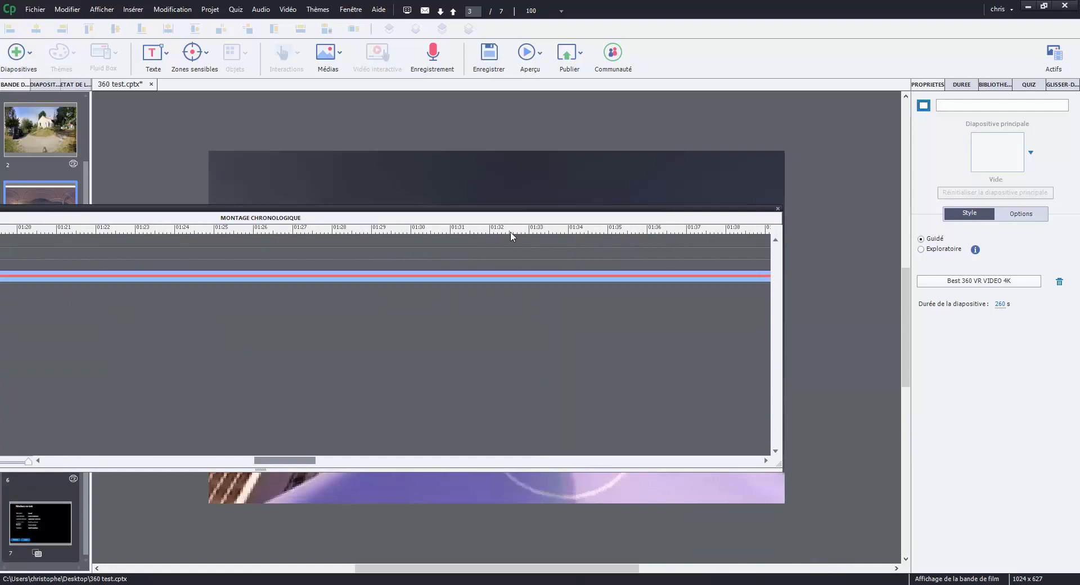
left_click(778, 209)
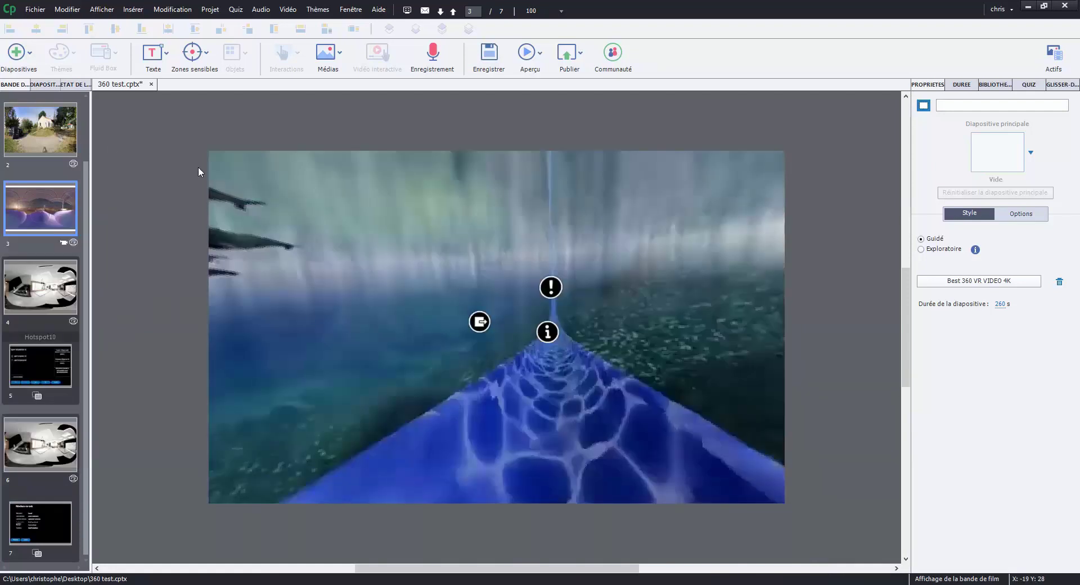
Open slide 2, inspect the on-click action of the area hotspot near the fence, and look all around the garden scene.
left_click(47, 129)
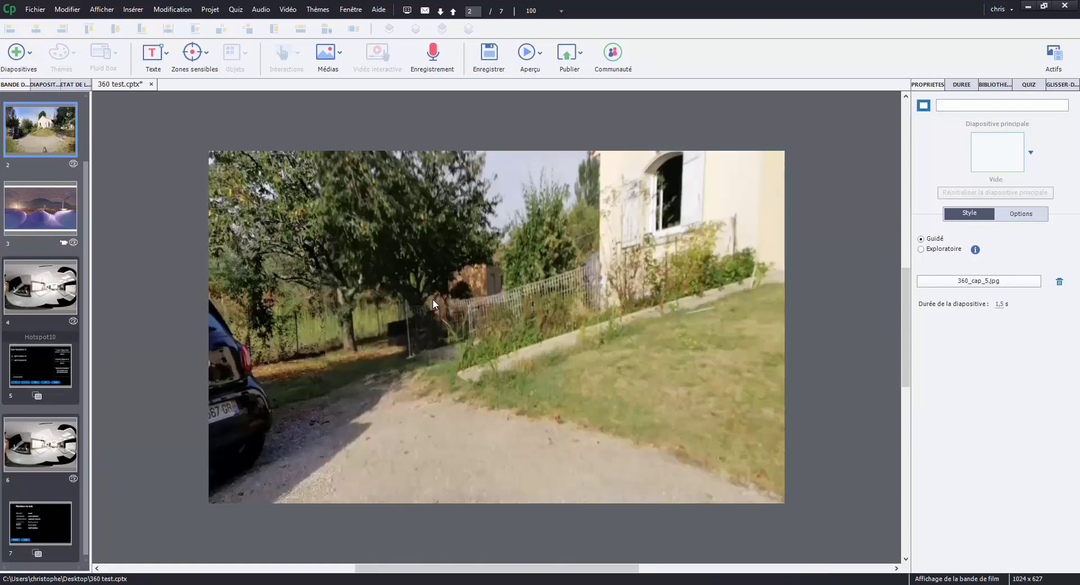
left_click(589, 306)
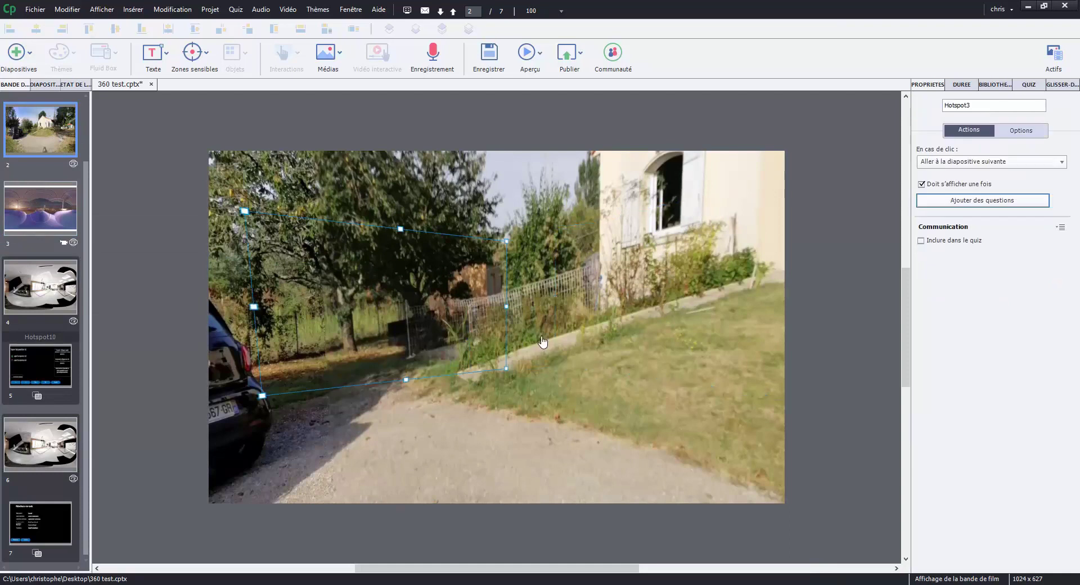
left_click_drag(699, 358, 811, 341)
left_click_drag(408, 386, 562, 377)
left_click_drag(385, 373, 601, 366)
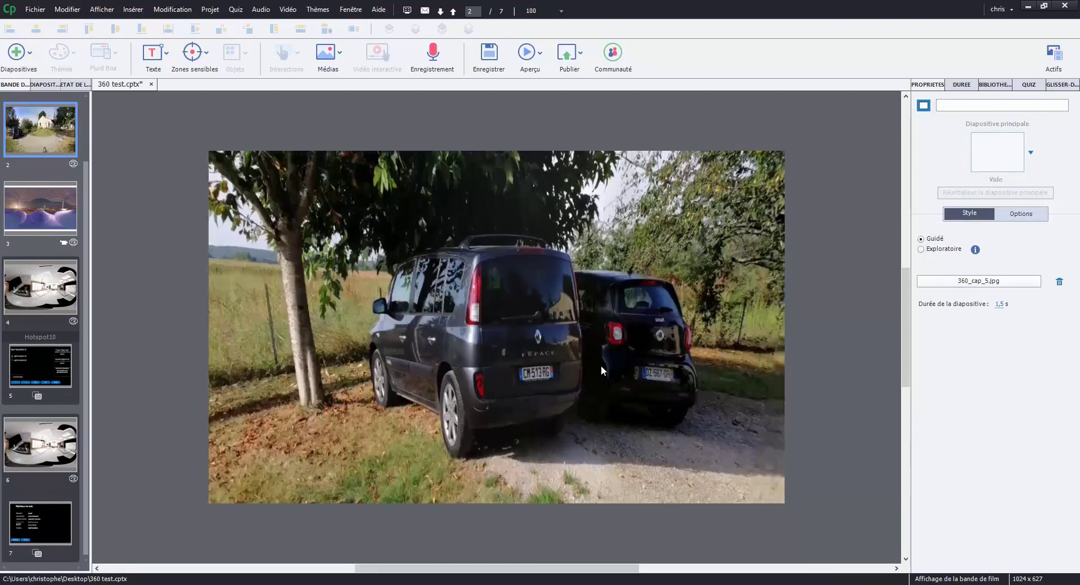
left_click_drag(405, 343, 633, 323)
left_click_drag(458, 328, 681, 320)
left_click_drag(425, 319, 582, 324)
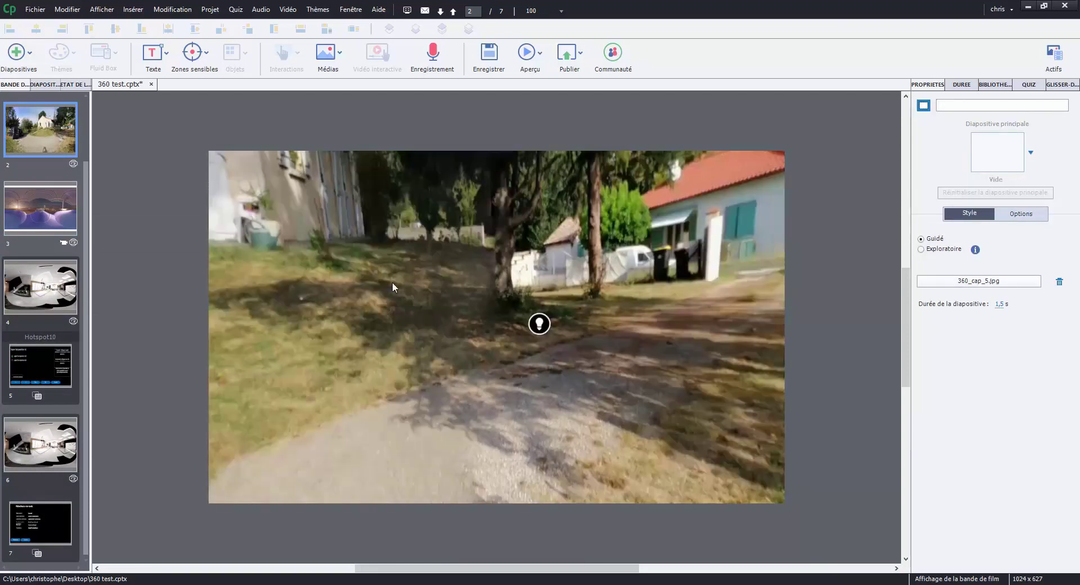
left_click_drag(392, 283, 575, 296)
left_click_drag(428, 297, 591, 278)
left_click_drag(369, 284, 388, 292)
left_click(402, 281)
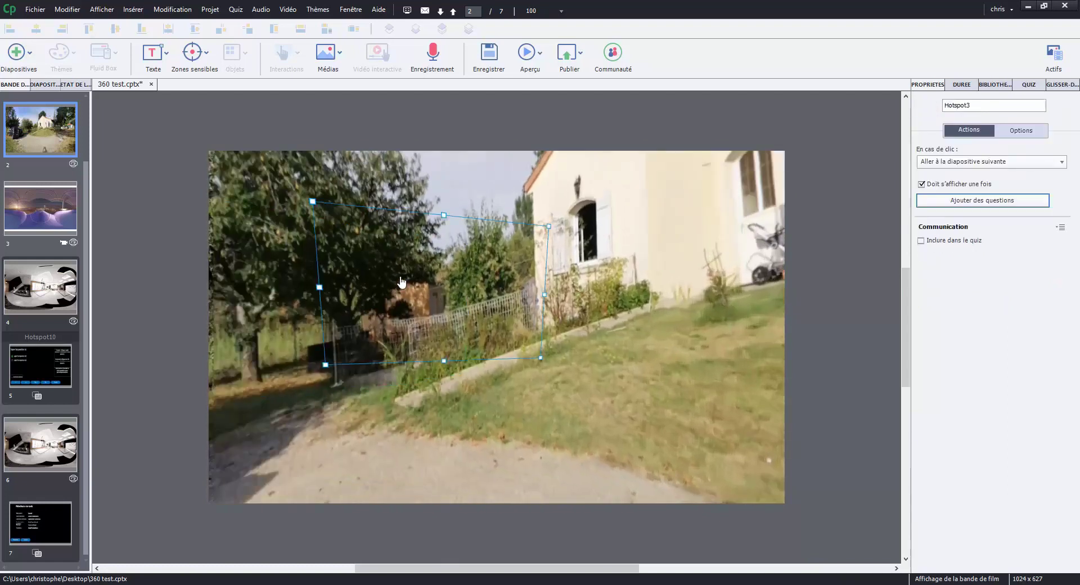
Open slide 6 and look around the 360° apartment scene.
left_click(56, 447)
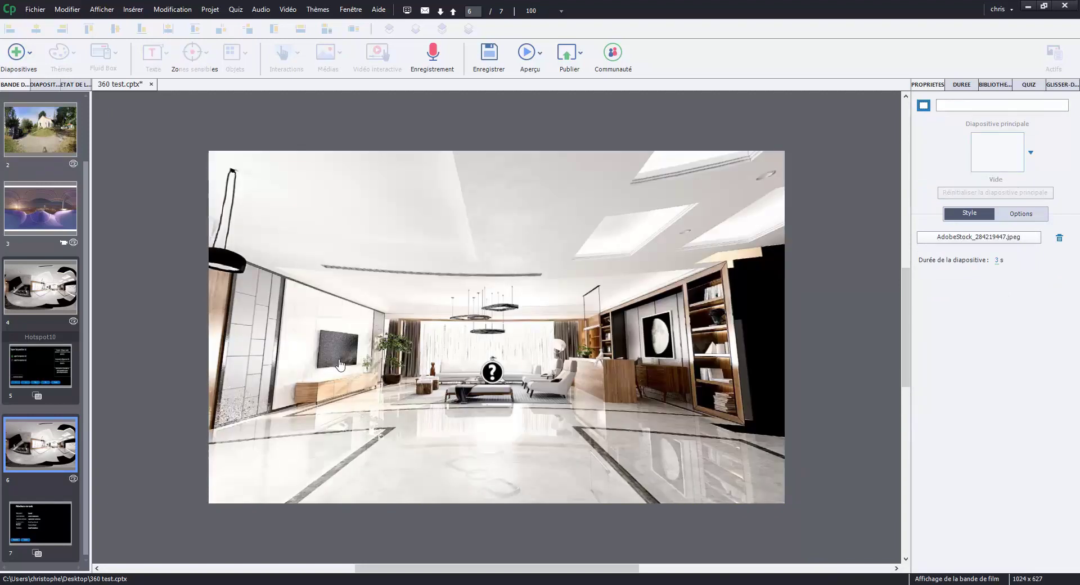
left_click_drag(339, 362, 415, 329)
left_click_drag(629, 327, 493, 326)
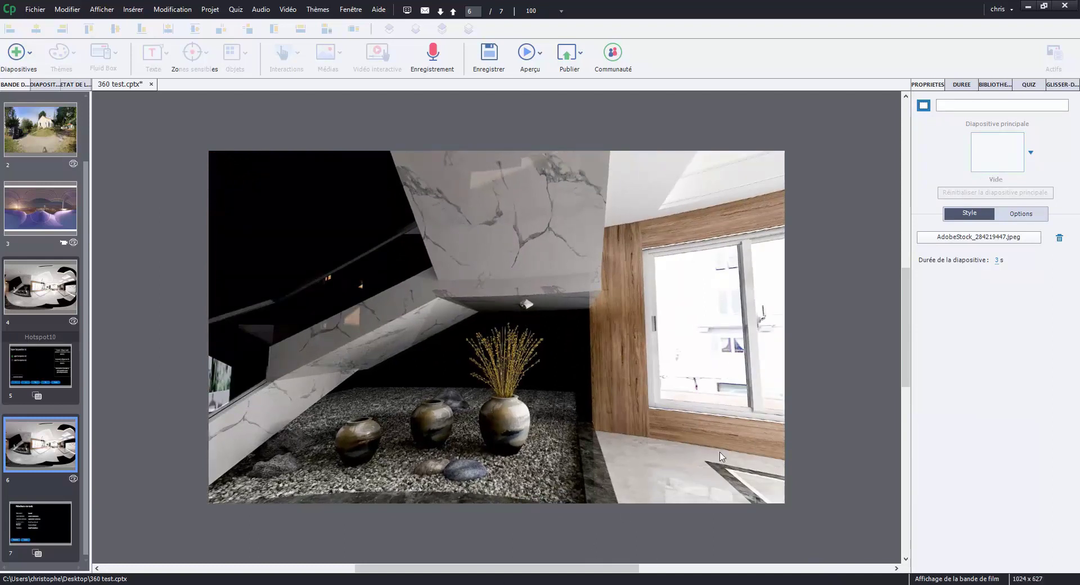
Switch to the 360 test project in Articulate Storyline.
key("alt+Tab")
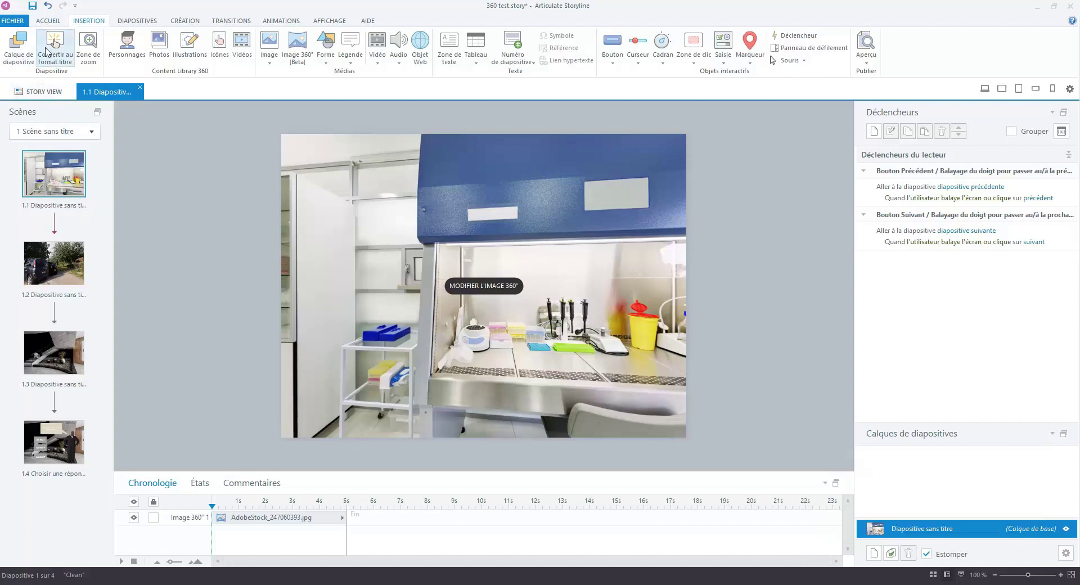
Add a new slide with the basic Vide (blank) layout after slide 1.1.
right_click(56, 167)
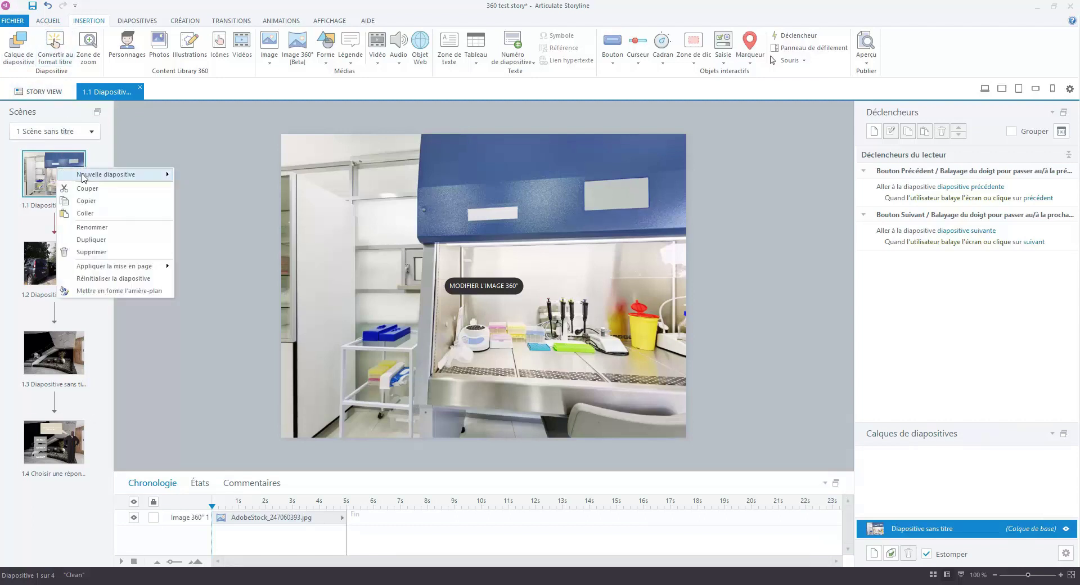
mouse_move(135, 175)
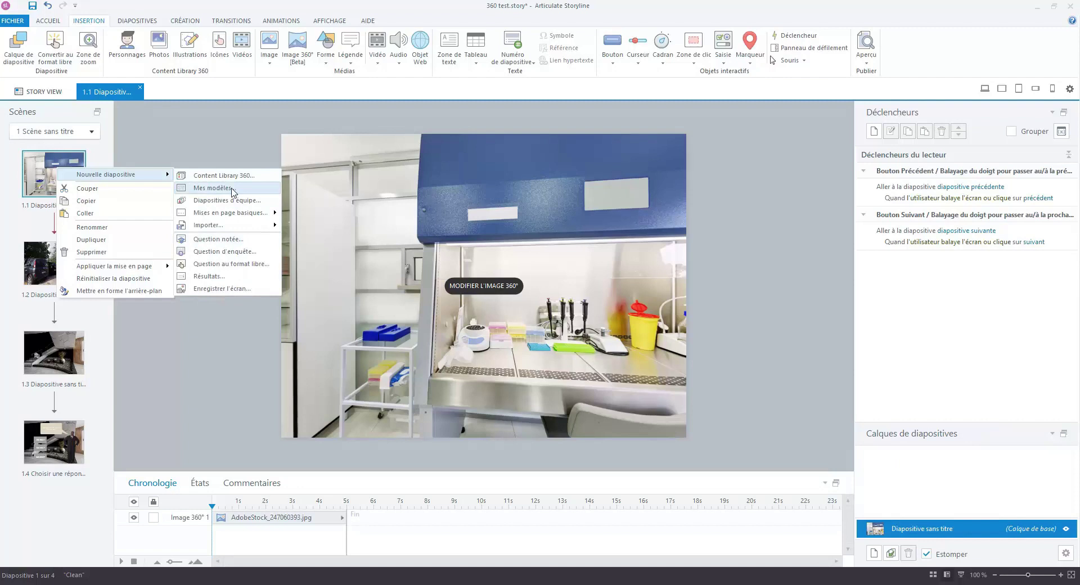
mouse_move(241, 227)
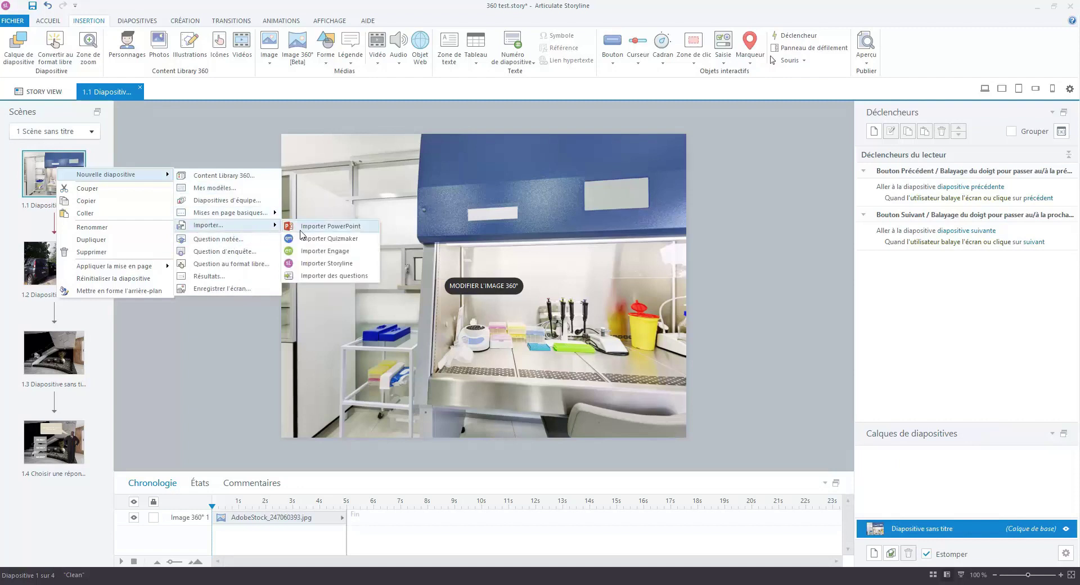
mouse_move(261, 212)
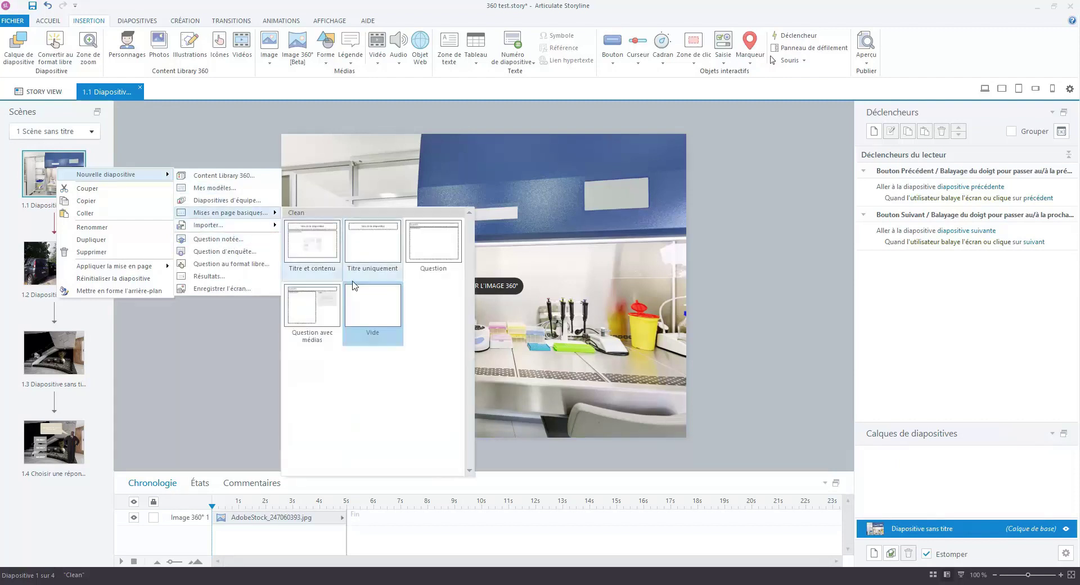
left_click(366, 310)
left_click_drag(53, 281, 92, 281)
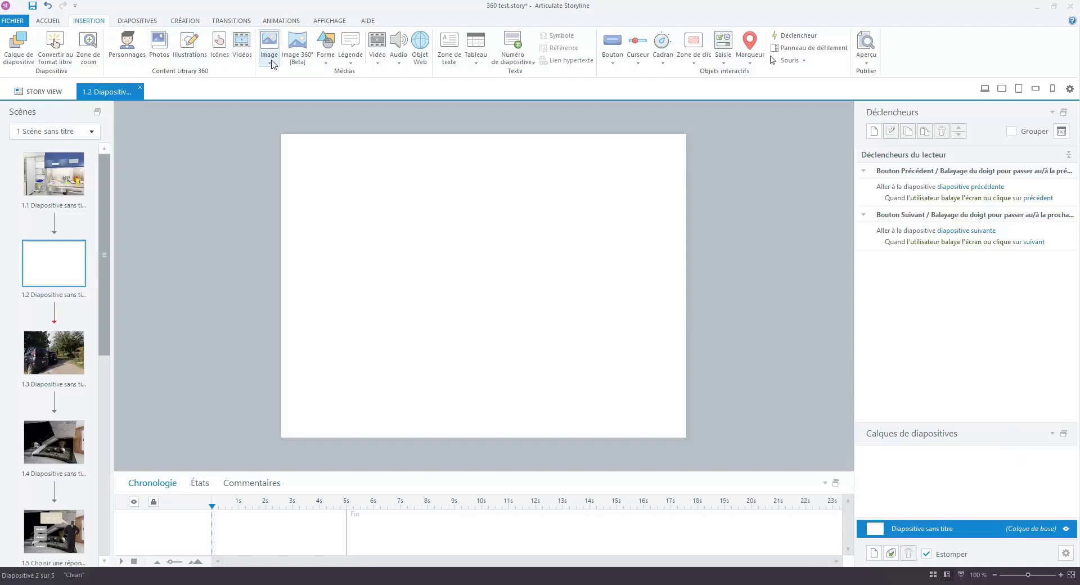
Insert the 360° image AdobeStock_247060393 from the desktop onto the blank slide.
left_click(296, 53)
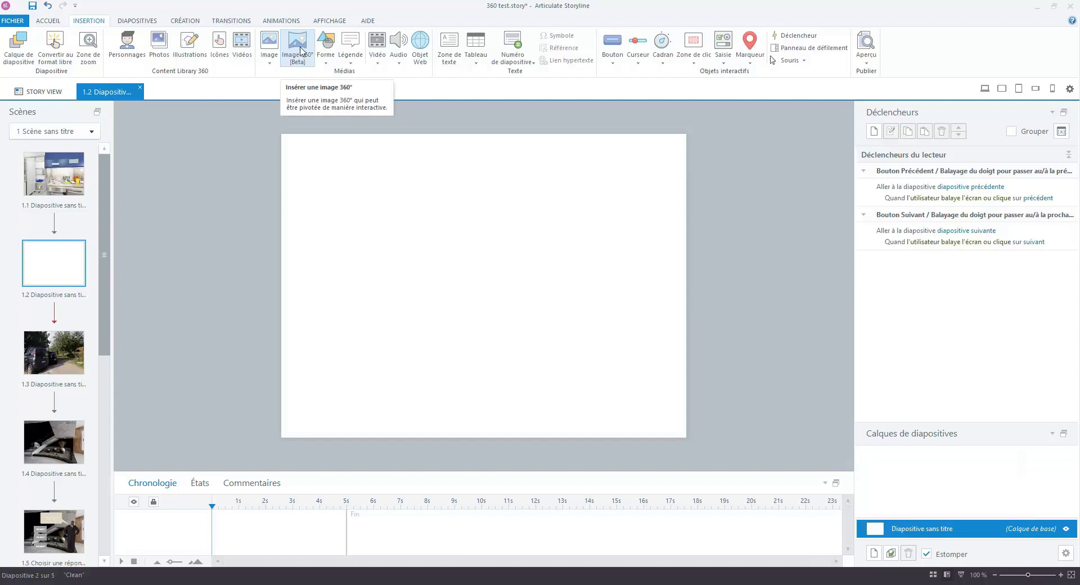
left_click(301, 51)
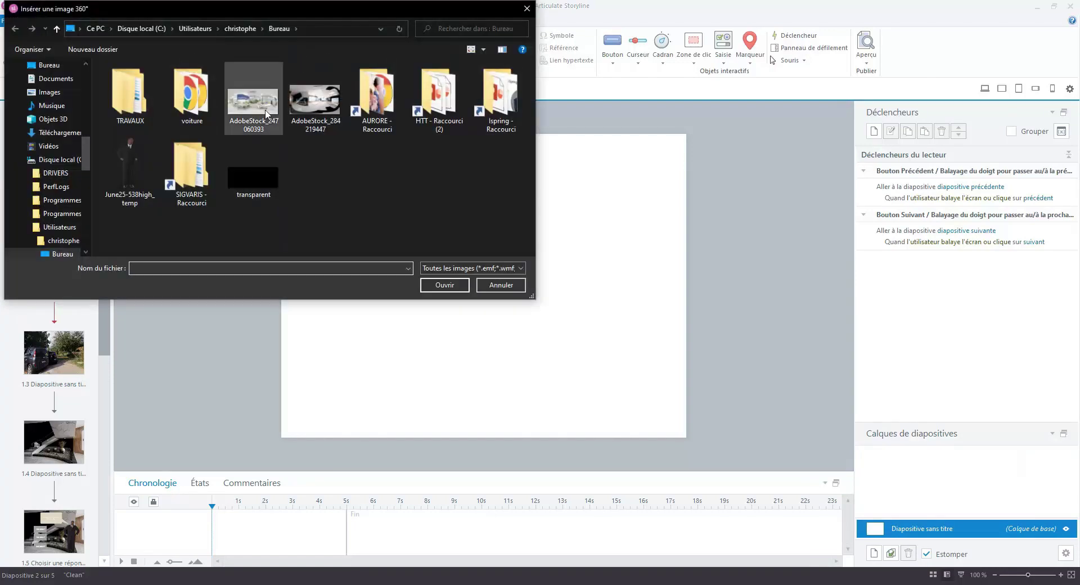
double_click(263, 101)
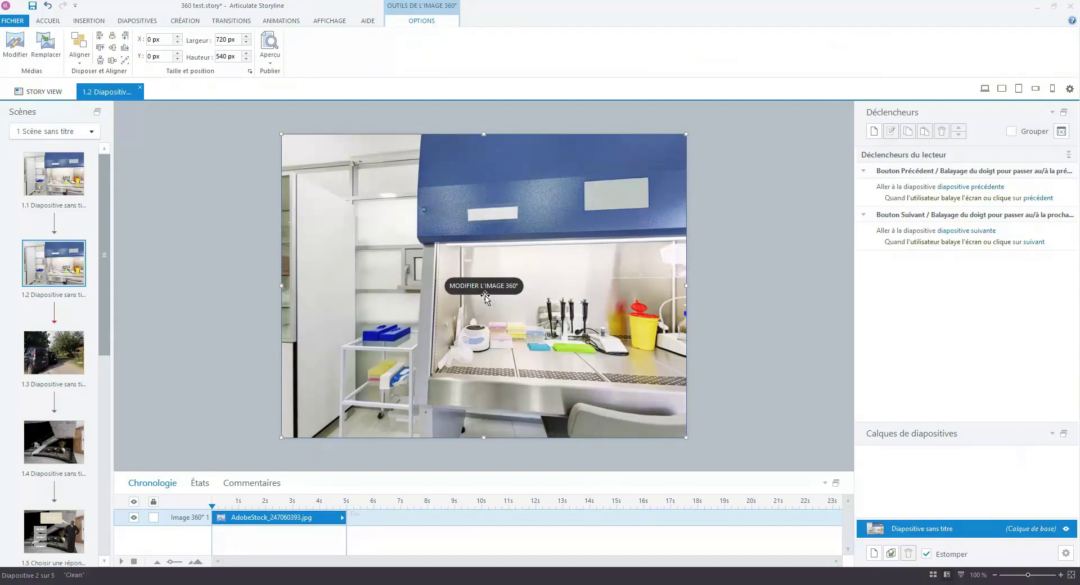
Open the inserted 360° image for editing and place a marker inside the laboratory hood.
left_click(481, 287)
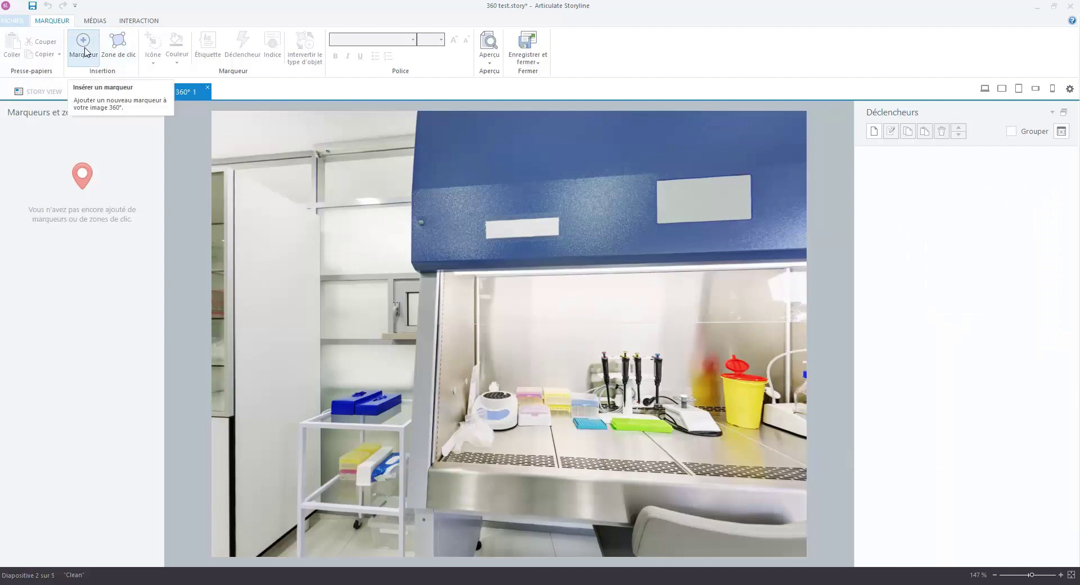
left_click(85, 48)
left_click(501, 300)
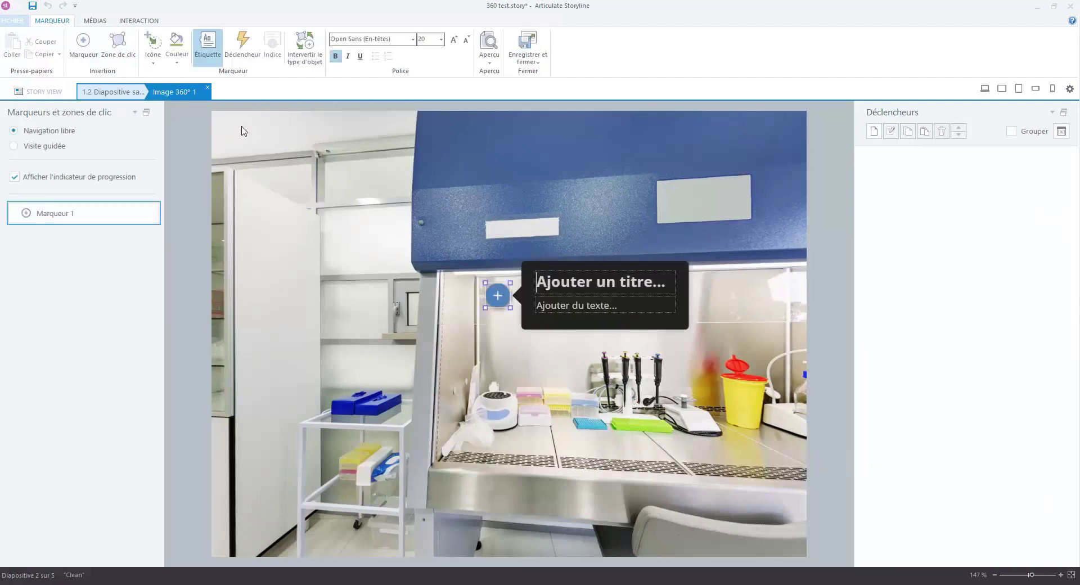
Review the closing and video insertion options for the new marker, then save and close the 360° image editor.
left_click(540, 63)
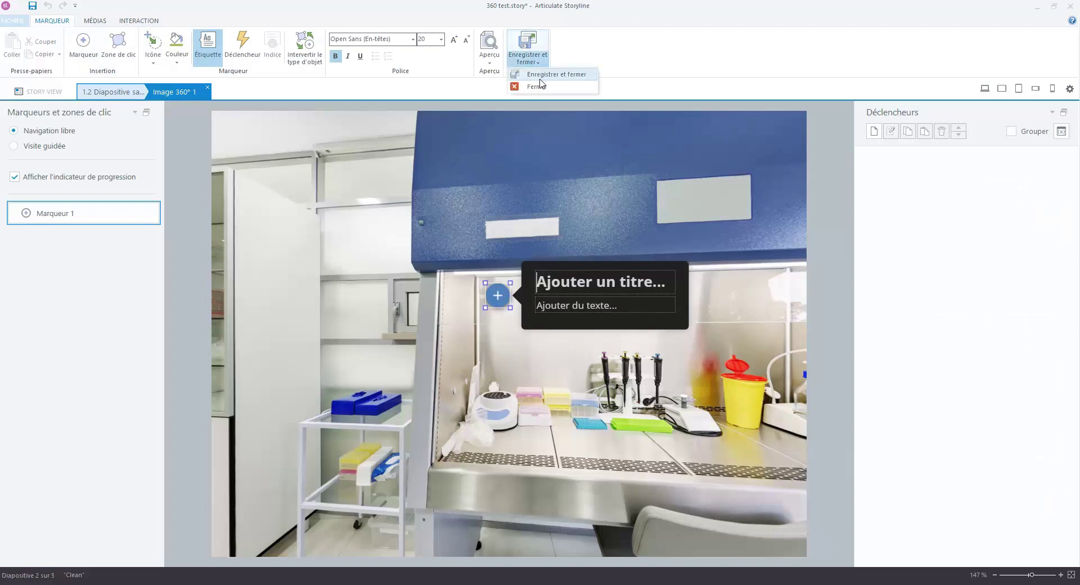
left_click(103, 25)
left_click(56, 25)
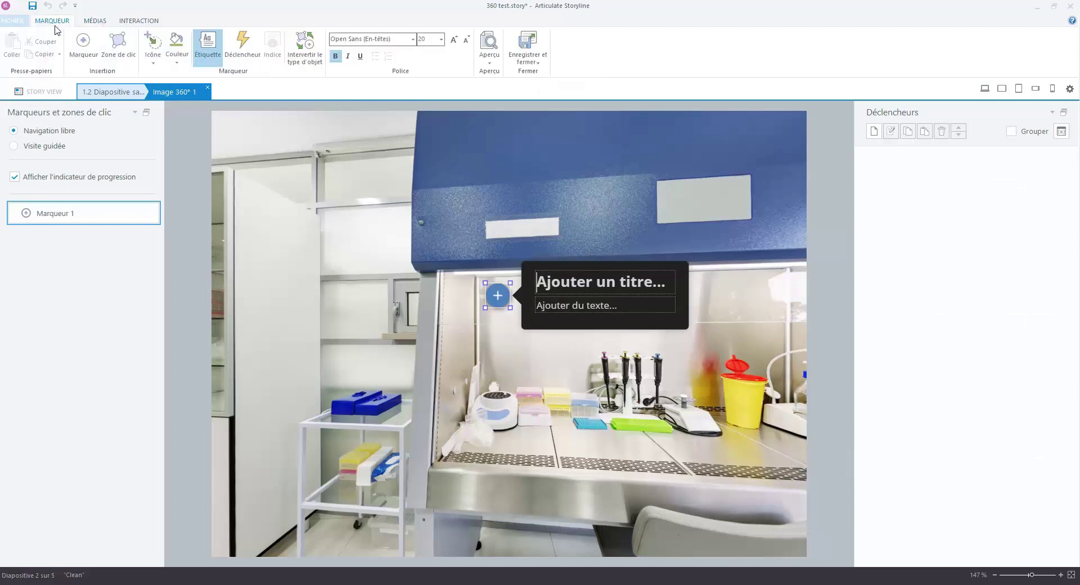
left_click(87, 21)
left_click(33, 58)
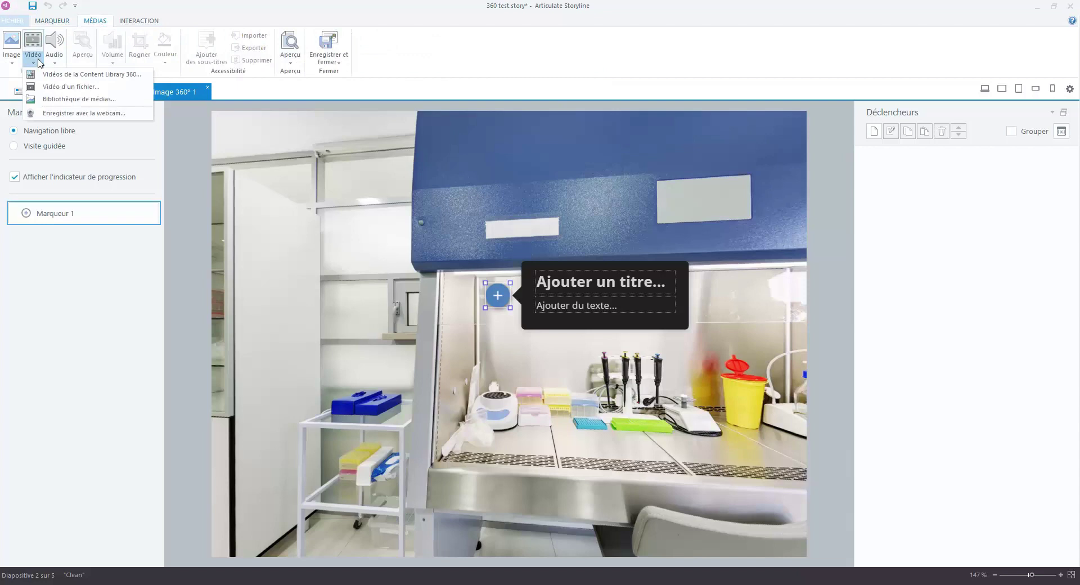
left_click(66, 21)
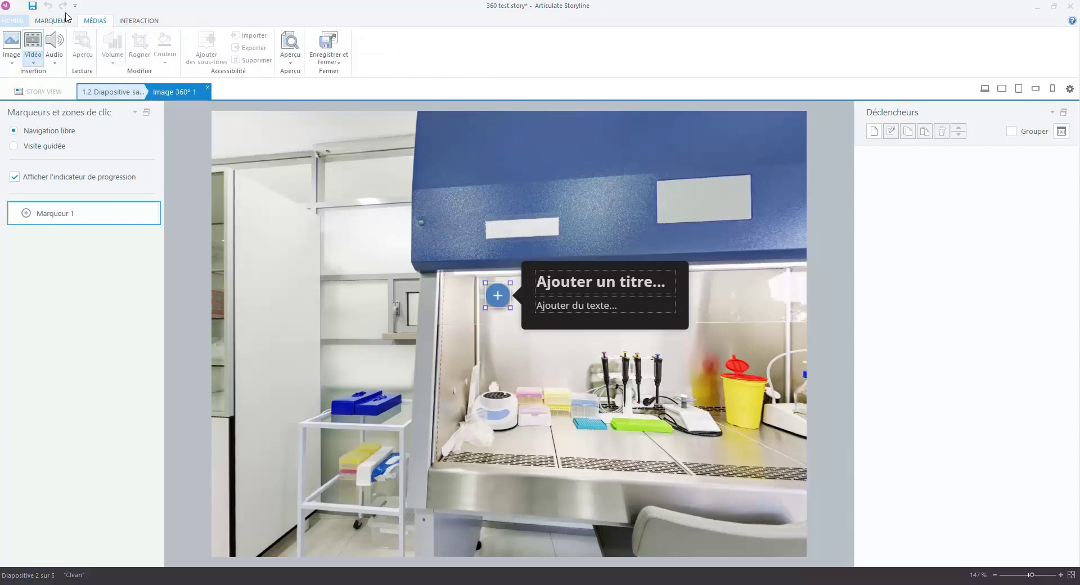
left_click(66, 23)
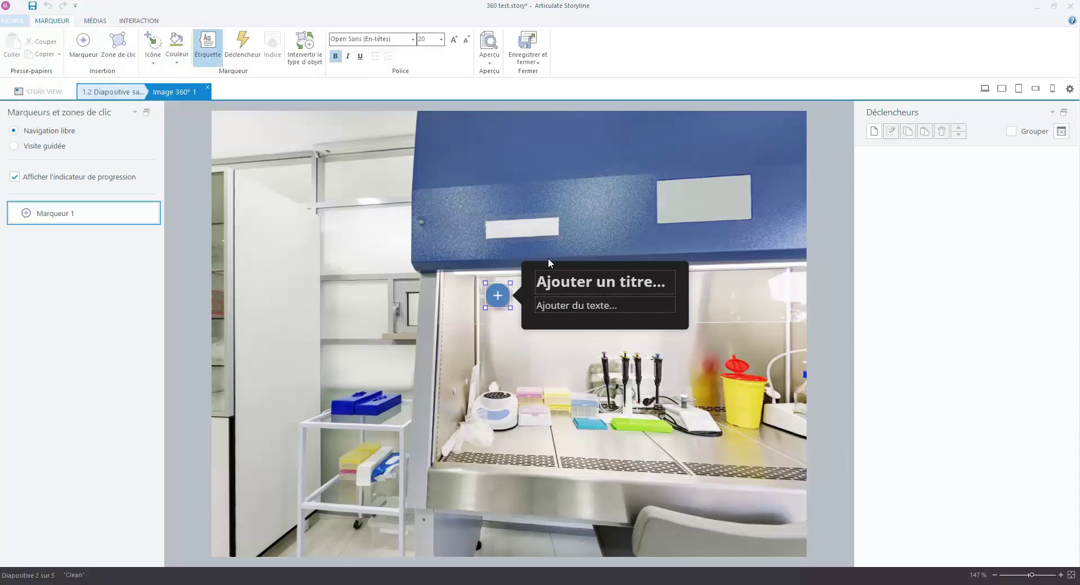
left_click(540, 56)
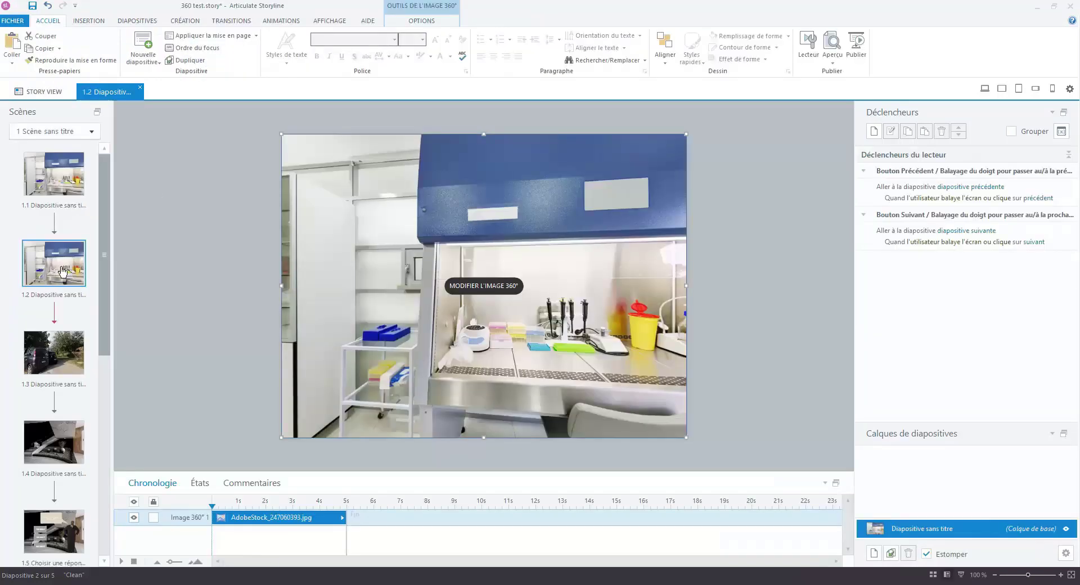
Delete slide 1.2 with the duplicate laboratory 360° image.
right_click(59, 268)
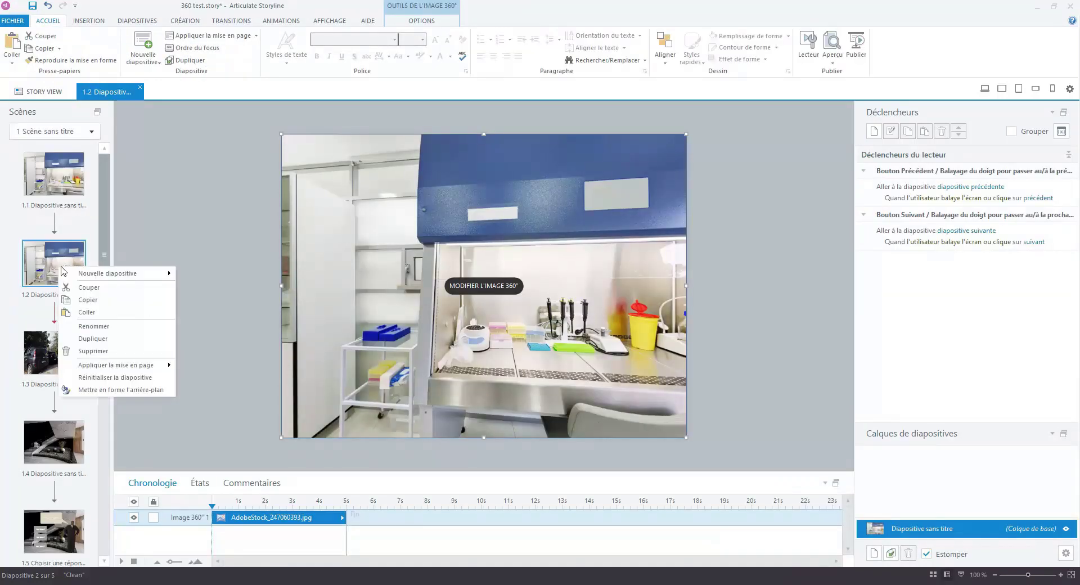
left_click(94, 351)
left_click(557, 333)
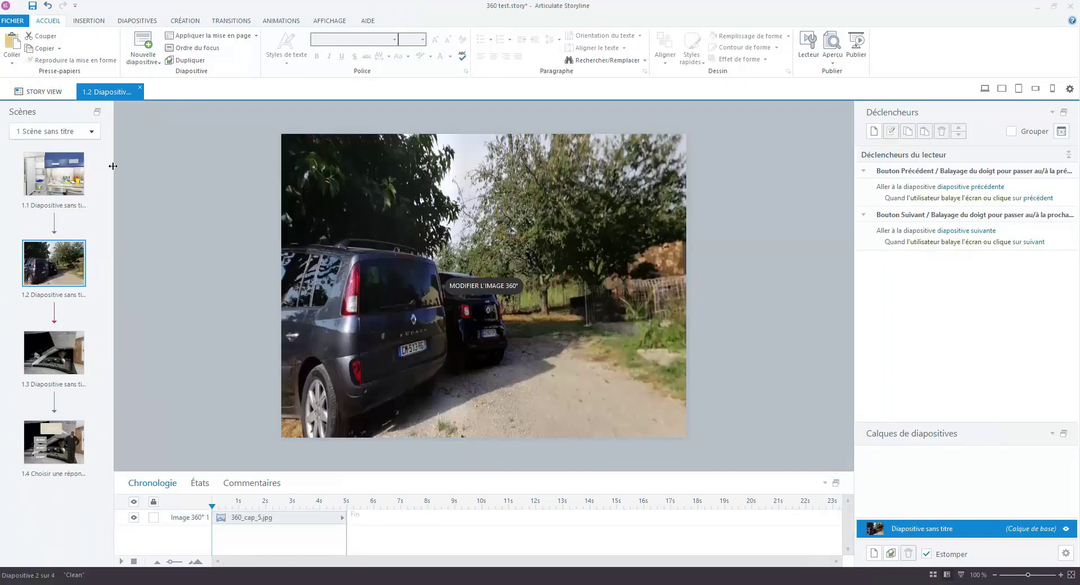
Open slide 1.1's 360° image for editing, examine the Step 1 marker and the Sortie marker's trigger, and close the editor.
left_click(79, 182)
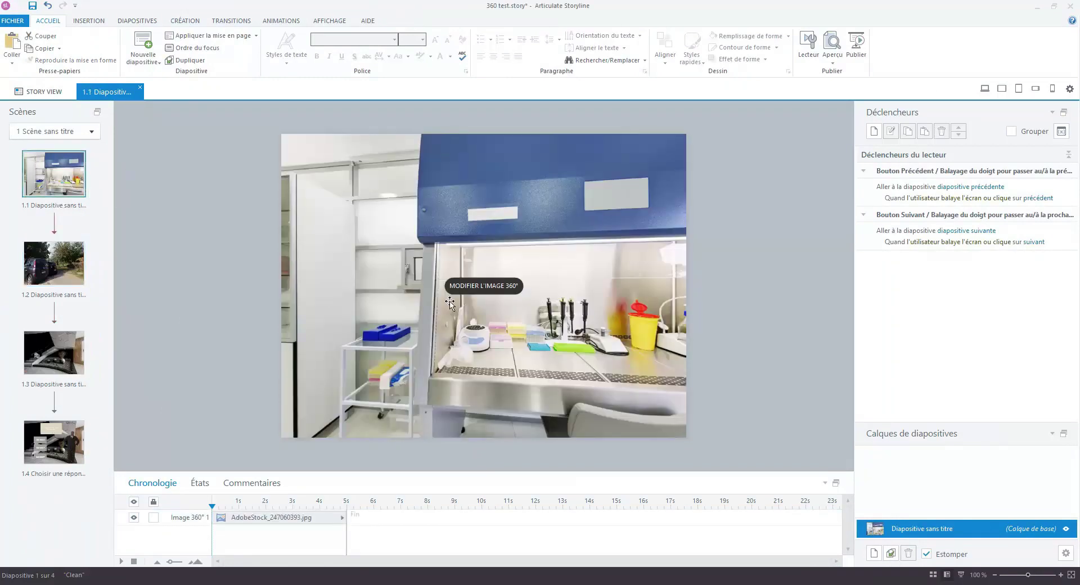
left_click(484, 286)
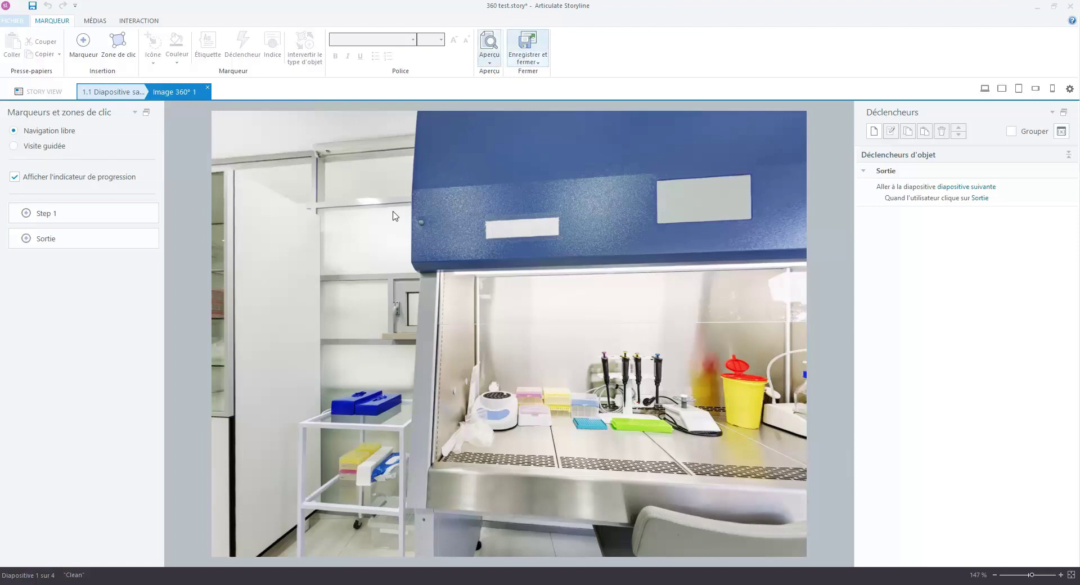
left_click_drag(505, 302, 521, 320)
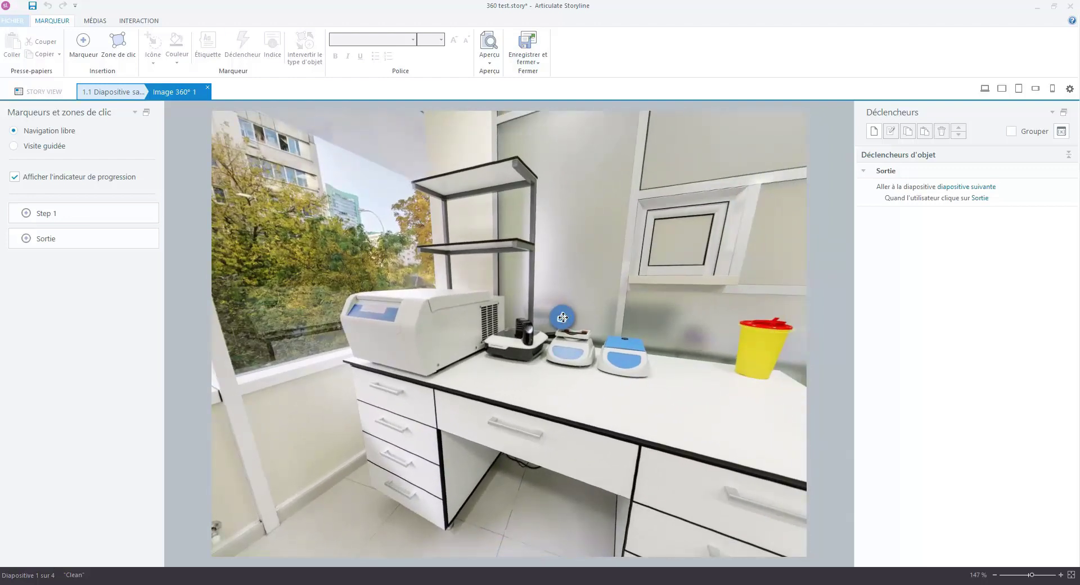
left_click(561, 319)
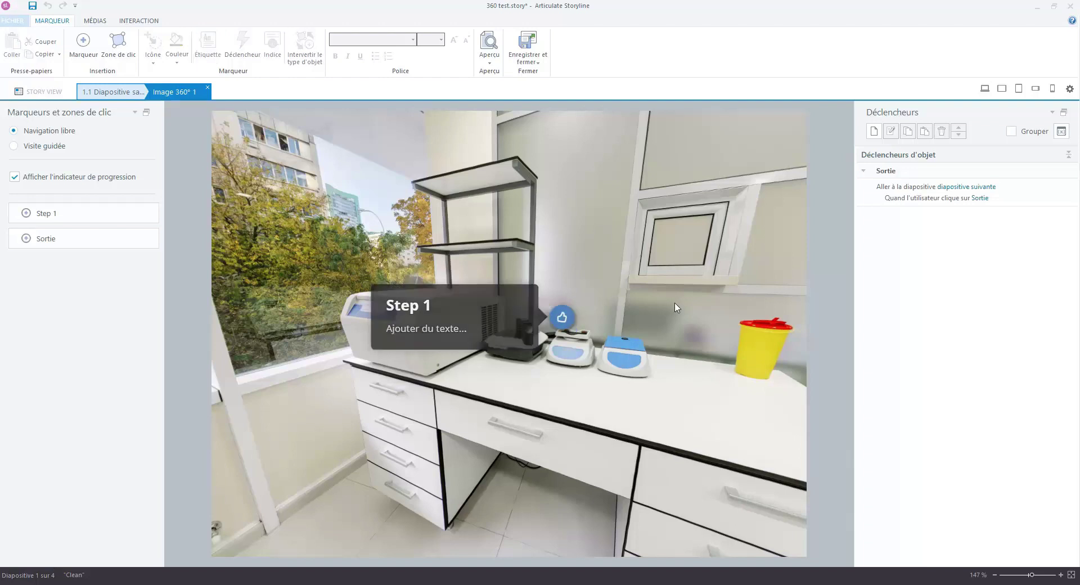
left_click_drag(677, 307, 450, 313)
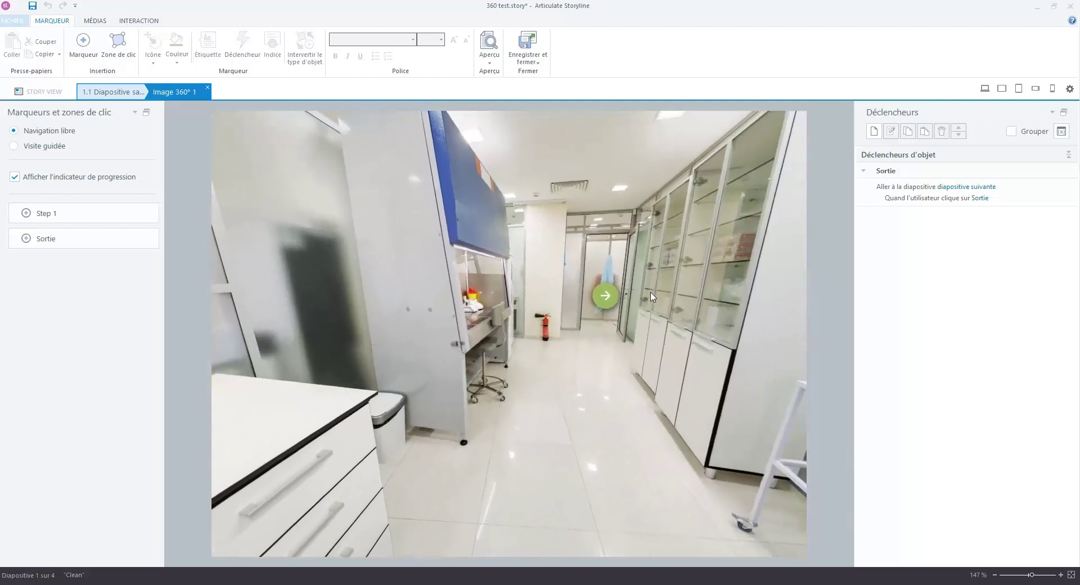
left_click(612, 280)
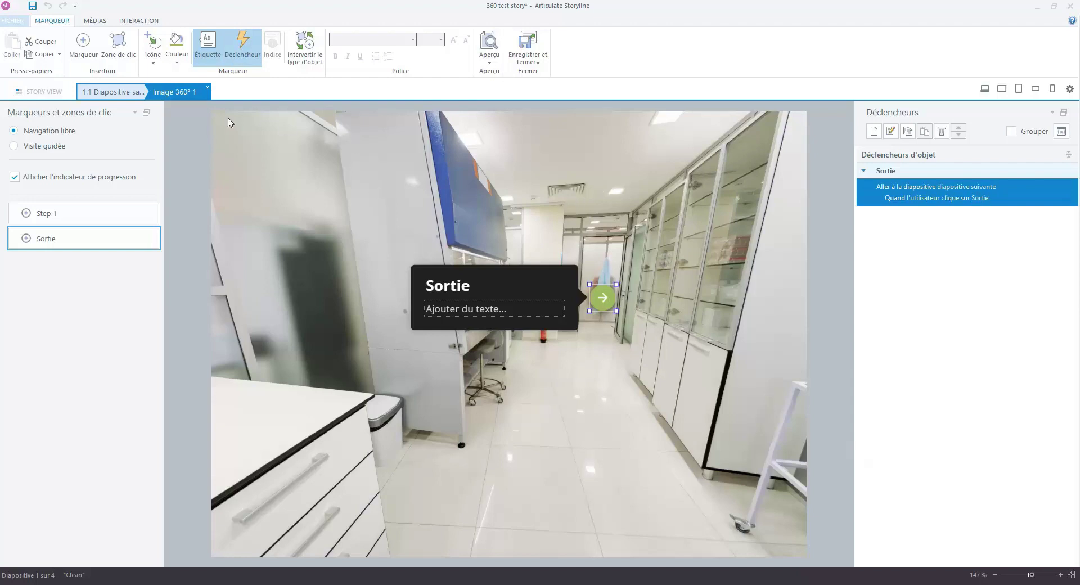
left_click(208, 87)
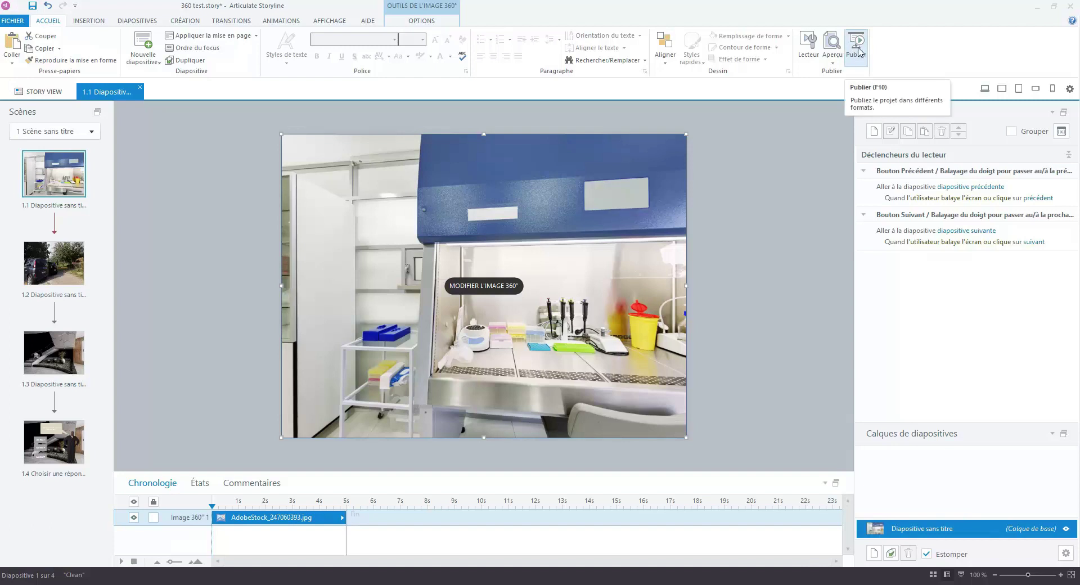
Publish the entire 360 test project for the web and open the published project in the browser.
left_click(859, 52)
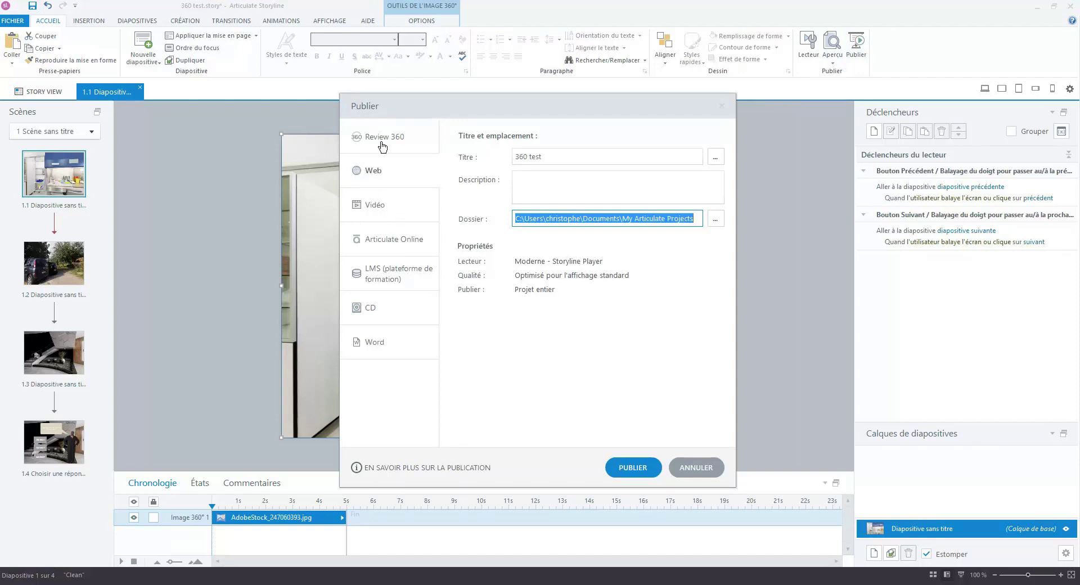
left_click(631, 469)
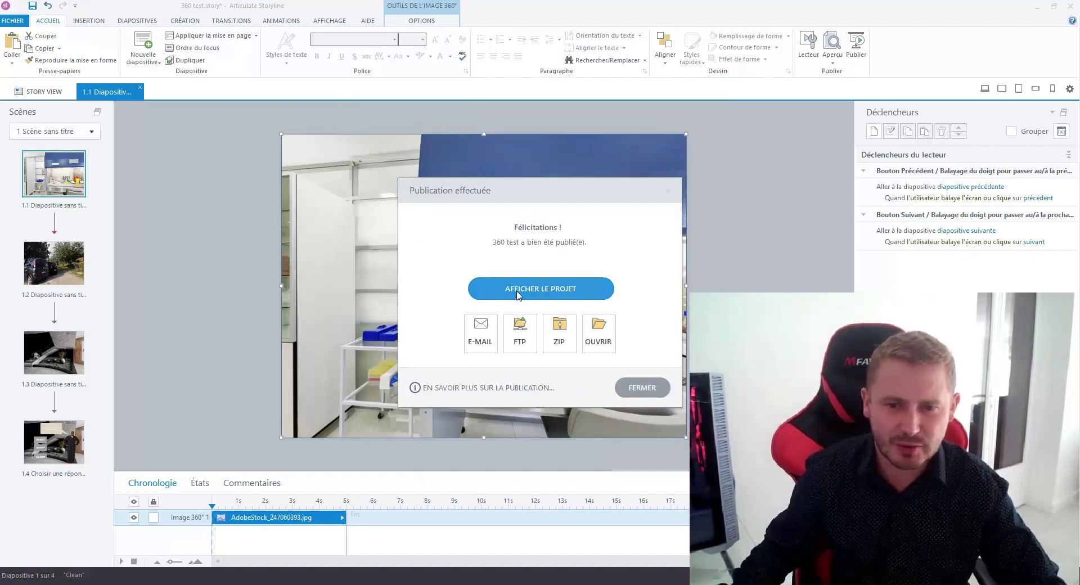
left_click(525, 291)
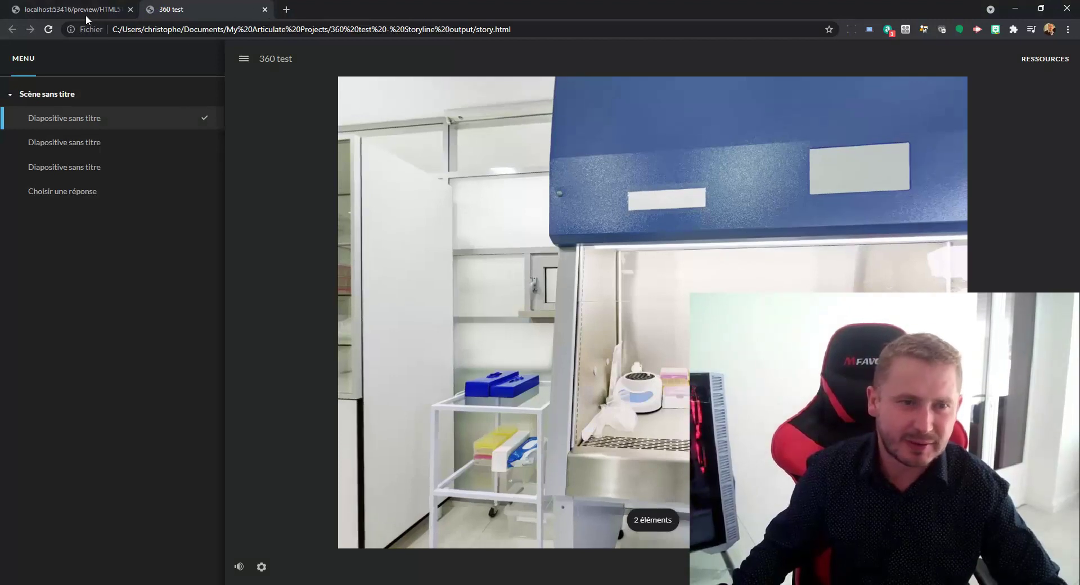
Look around the published laboratory scene and open the Step 1 marker on the workbench.
left_click_drag(685, 242, 507, 279)
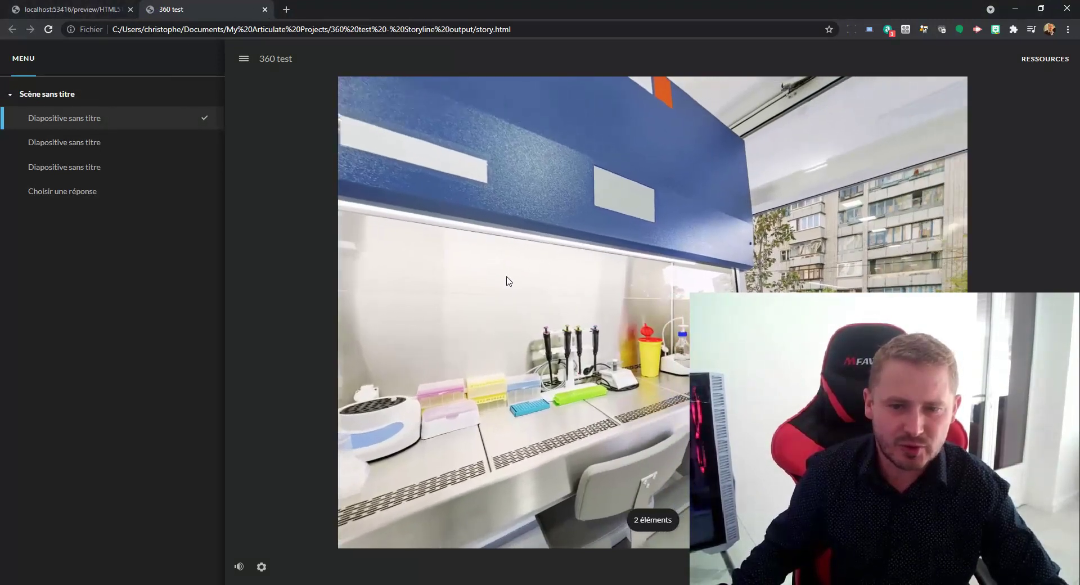
left_click_drag(721, 416, 606, 474)
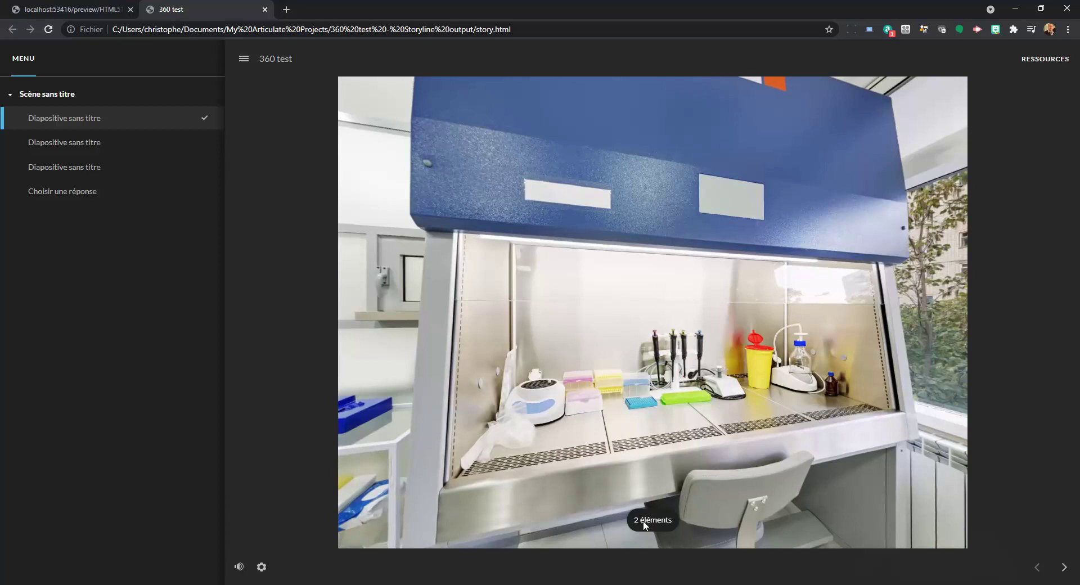
left_click_drag(525, 360, 664, 371)
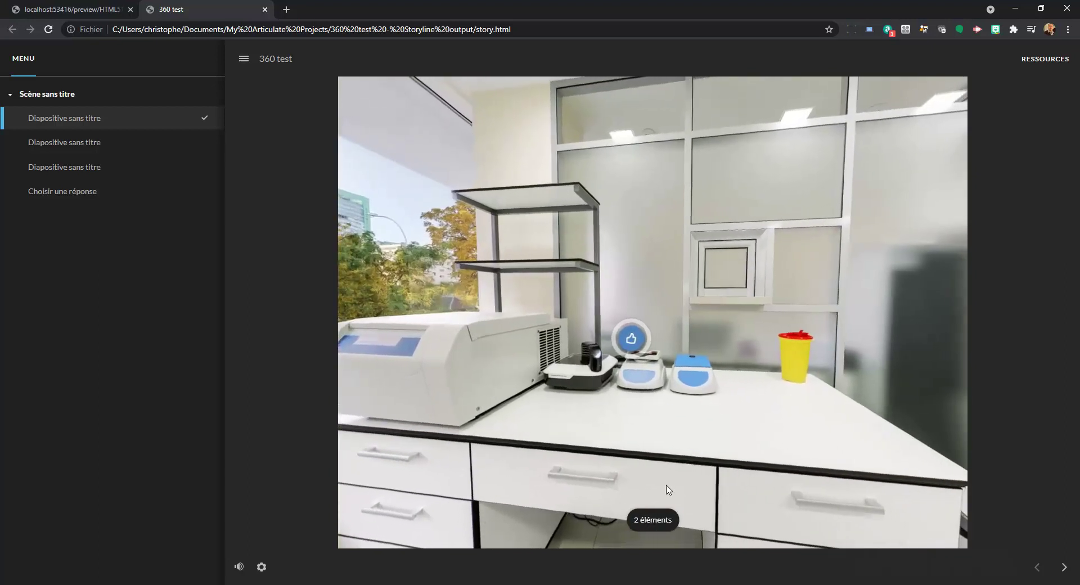
left_click(634, 342)
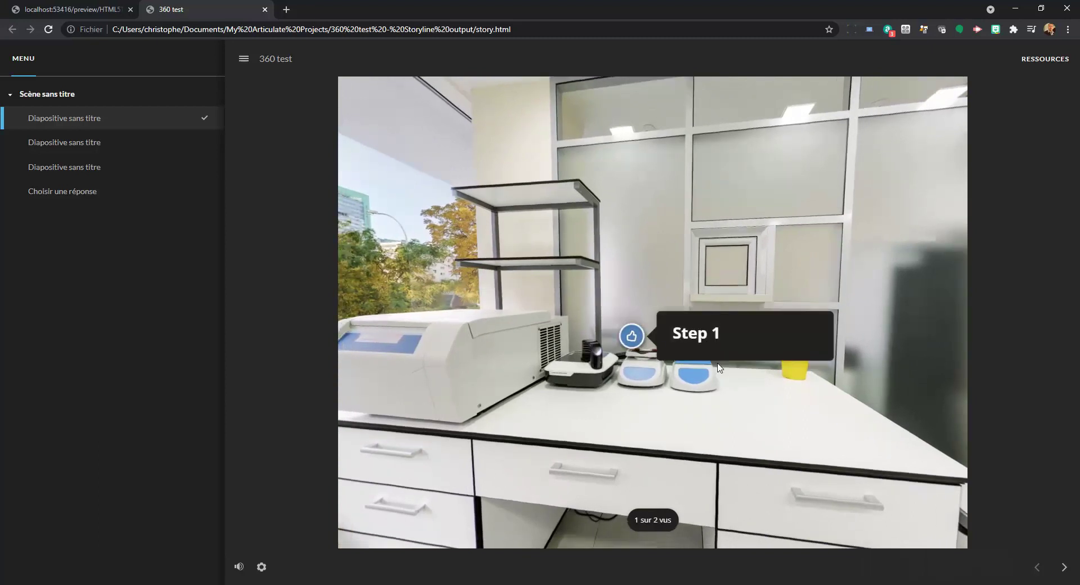
Turn the laboratory view toward the door and follow the green exit marker to the next slide.
left_click_drag(719, 368, 459, 342)
left_click_drag(901, 314, 593, 320)
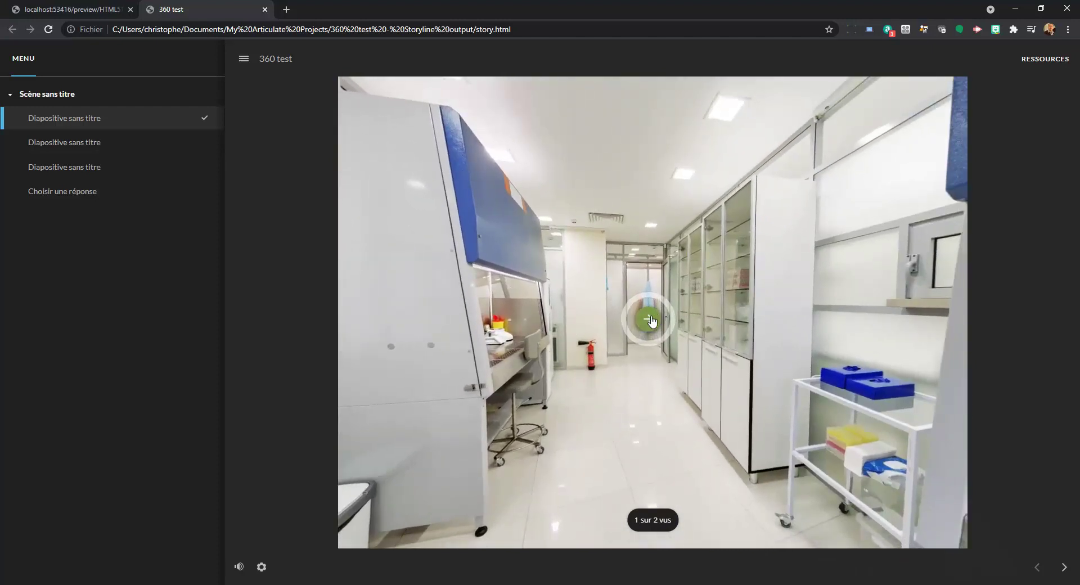
left_click(650, 322)
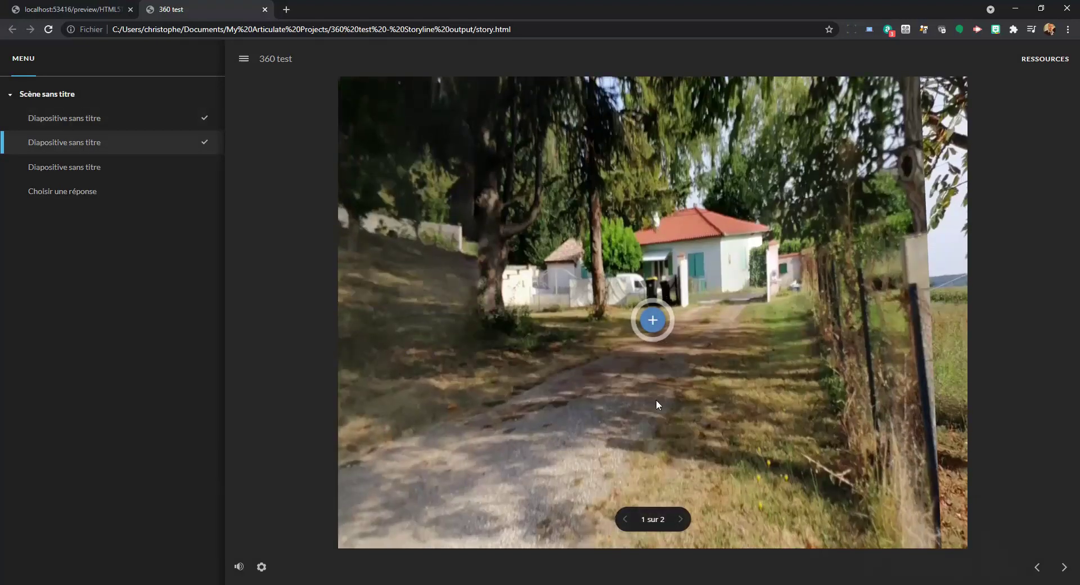
Open the plus marker on the driveway, advance to the second item, and follow it to the apartment scene.
left_click(653, 322)
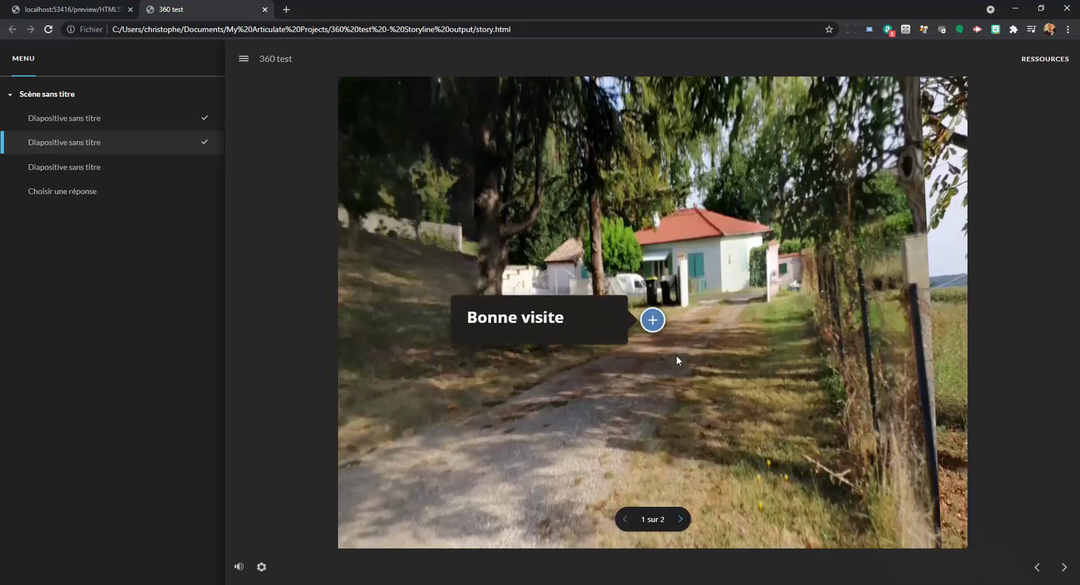
left_click_drag(677, 355, 586, 356)
left_click(681, 519)
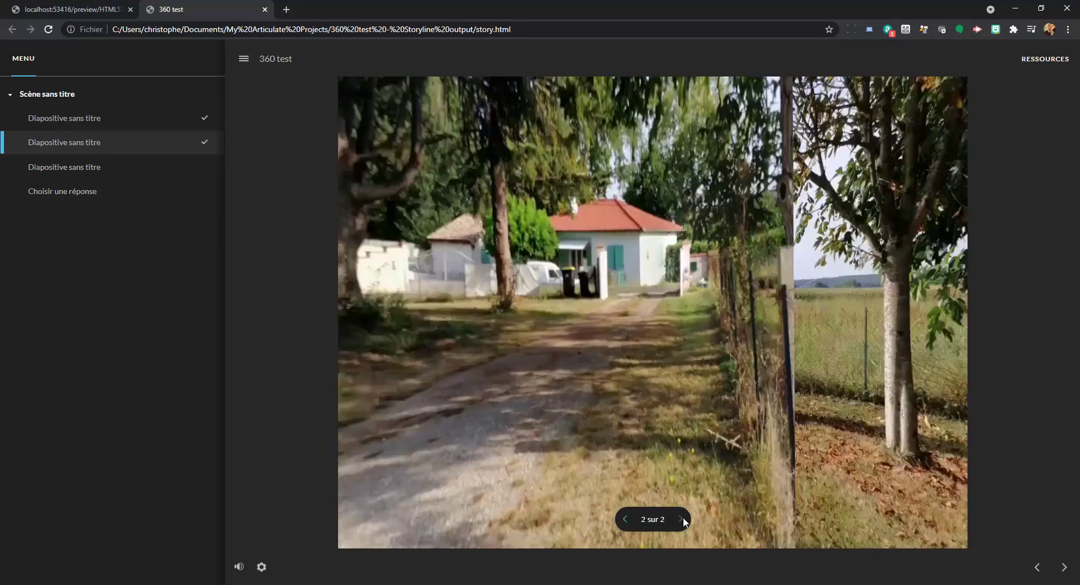
left_click(712, 305)
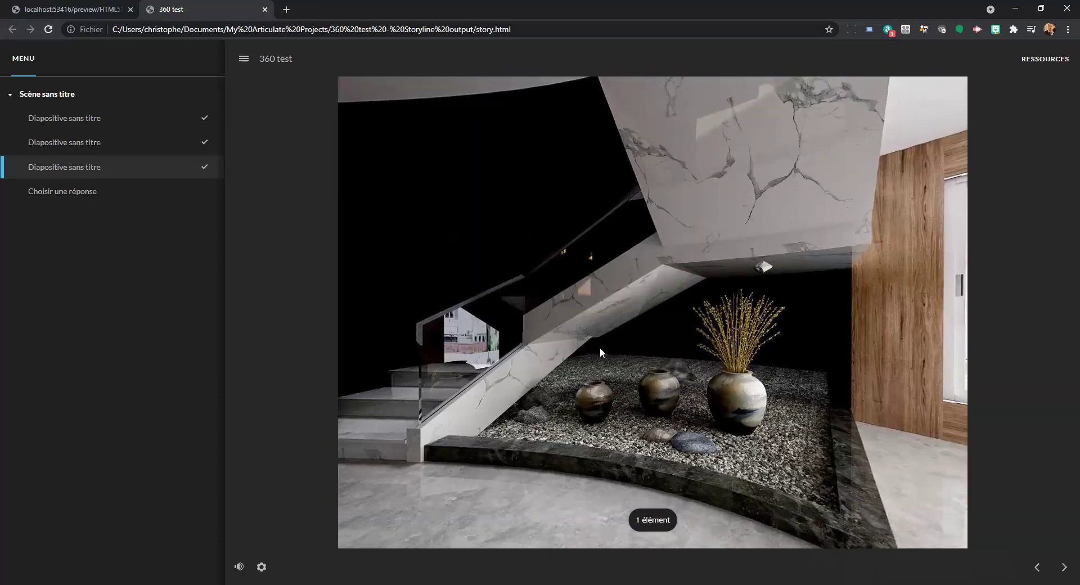
Turn the apartment view away from the staircase and follow the click zone to the price question.
left_click_drag(602, 352, 734, 343)
left_click(731, 332)
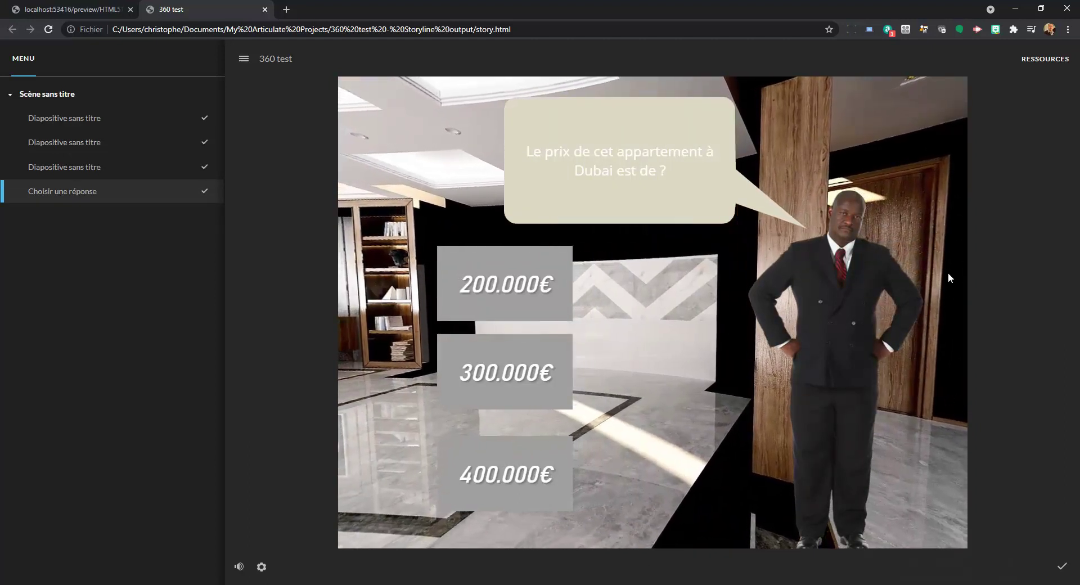
Return to the third slide, reopen the price question through the living-room click zone, and rotate the question's 360° background.
left_click(125, 163)
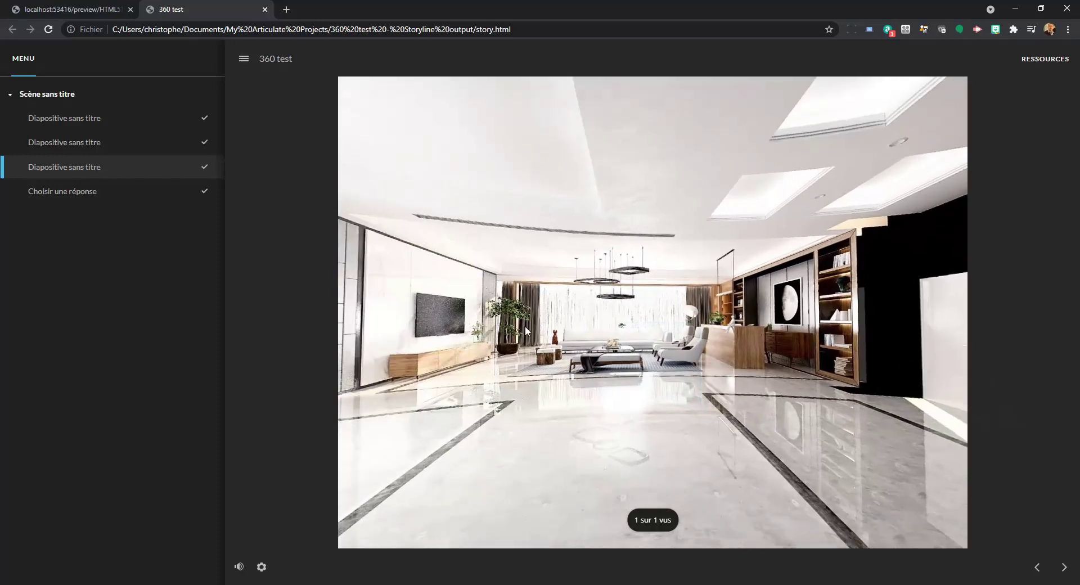
left_click_drag(699, 376, 608, 363)
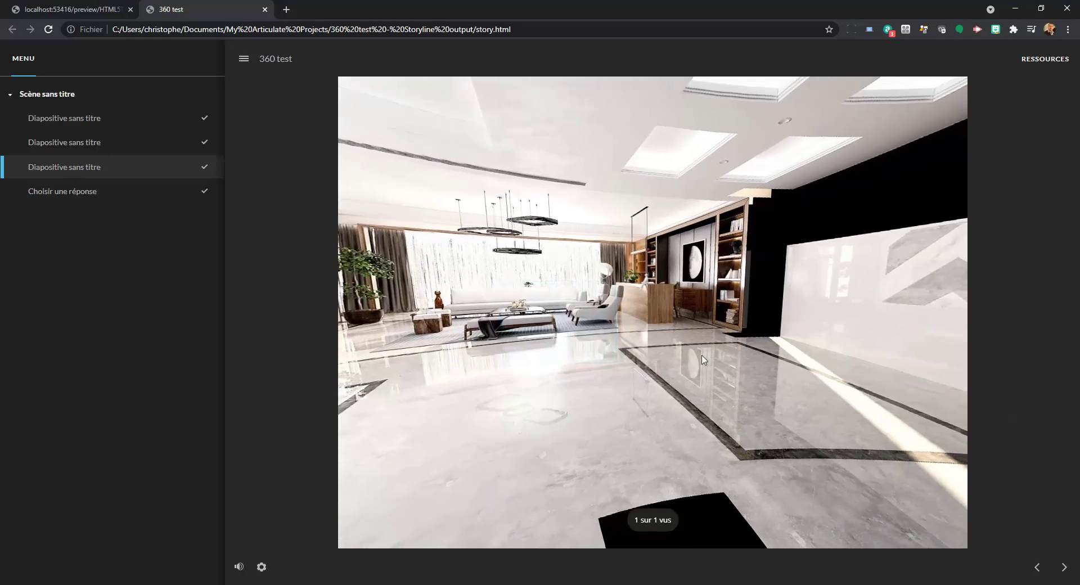
left_click(566, 321)
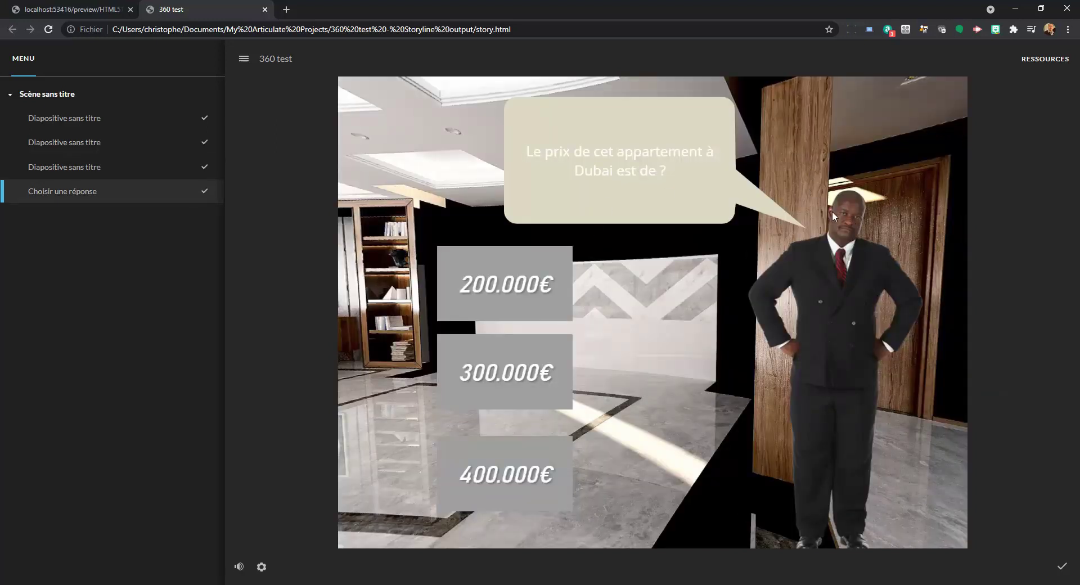
left_click_drag(691, 375, 838, 339)
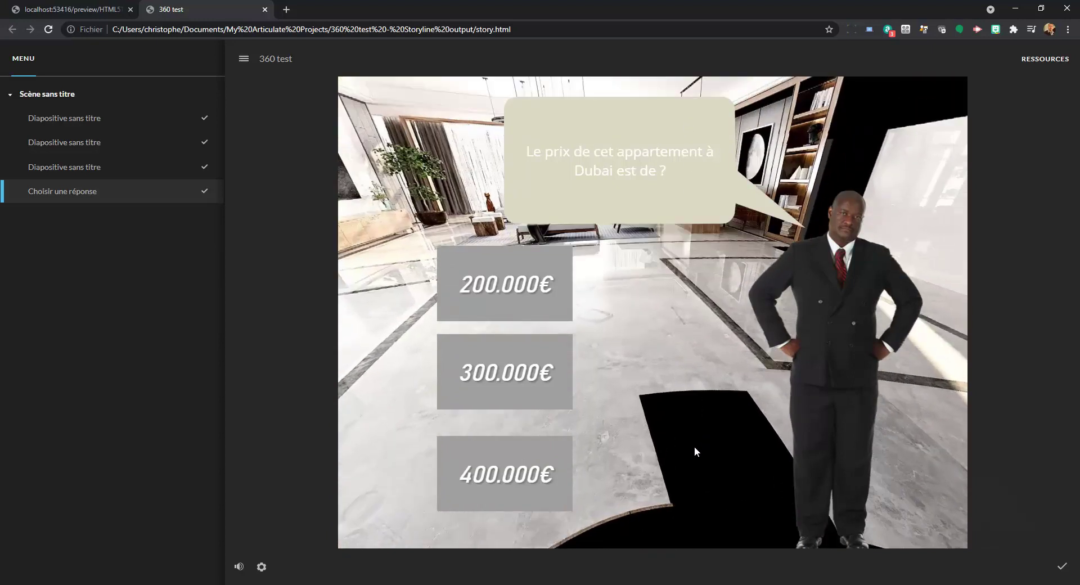
Switch to Articulate Storyline, dismiss the publication confirmation, and show question slide 1.4.
key("alt+Tab")
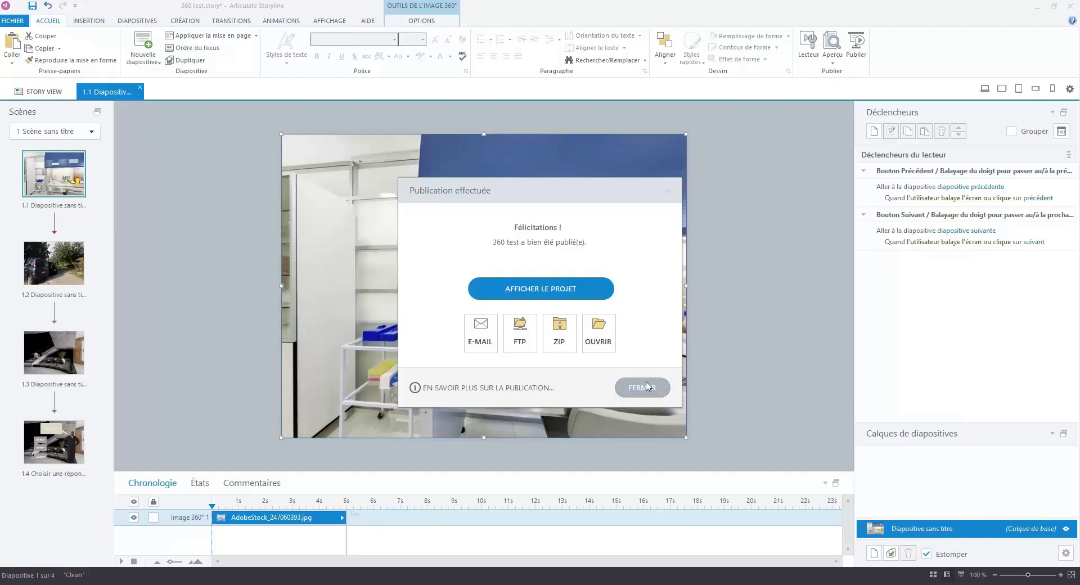
left_click(642, 387)
left_click(75, 439)
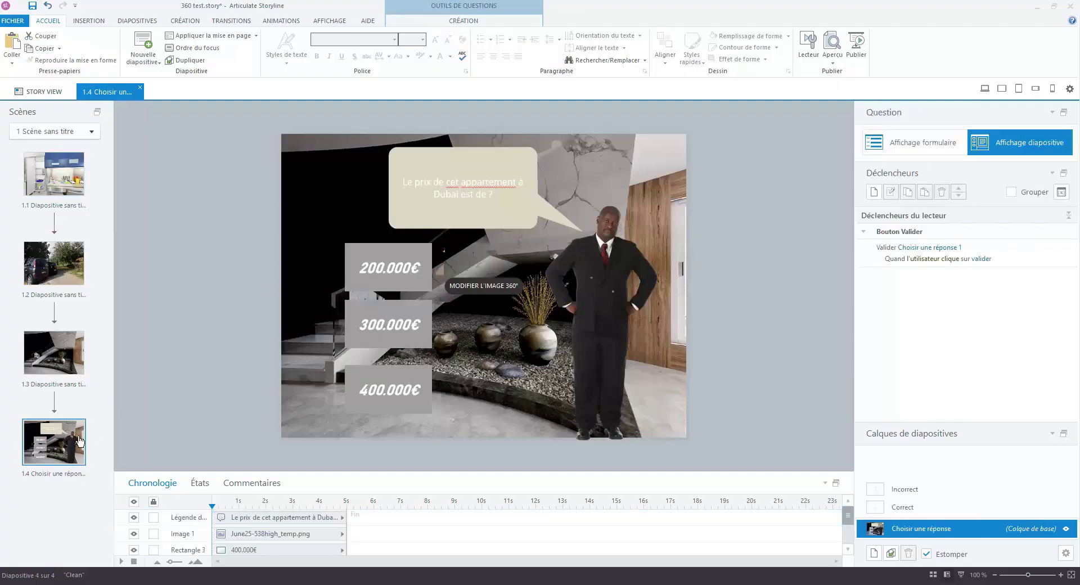
Open slide 1.3's 360° image for editing, examine the "Répondez à ma question" click zone and its trigger, and close the editor.
left_click(78, 369)
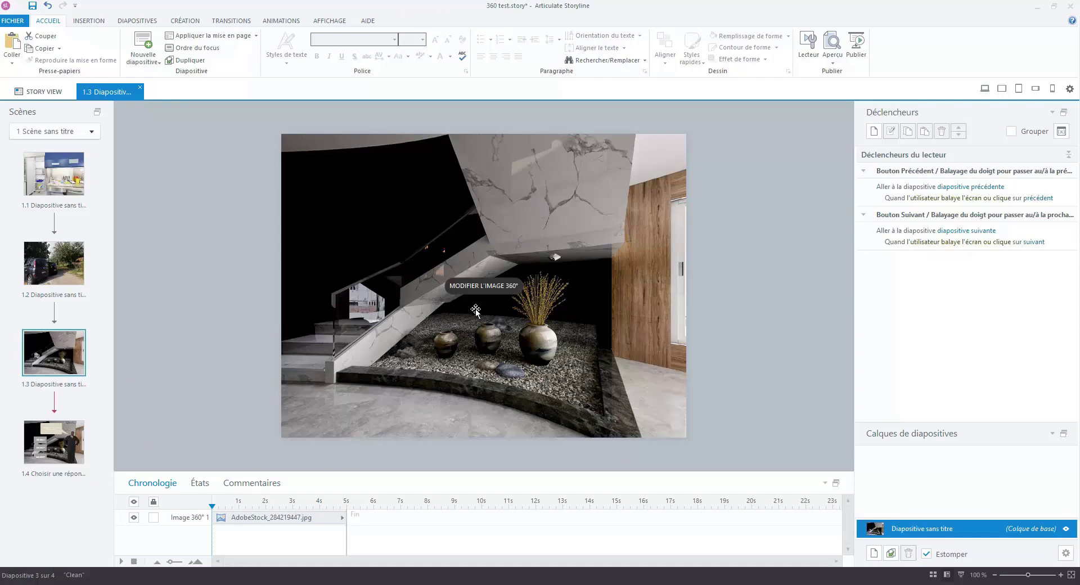
left_click(488, 288)
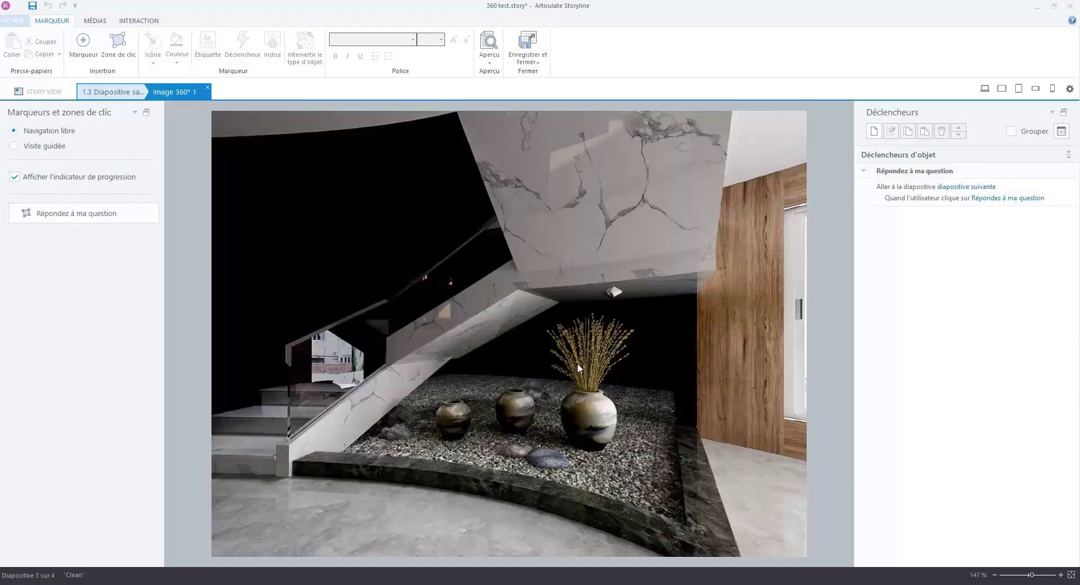
left_click_drag(579, 364, 309, 324)
left_click_drag(439, 289, 208, 296)
left_click(641, 313)
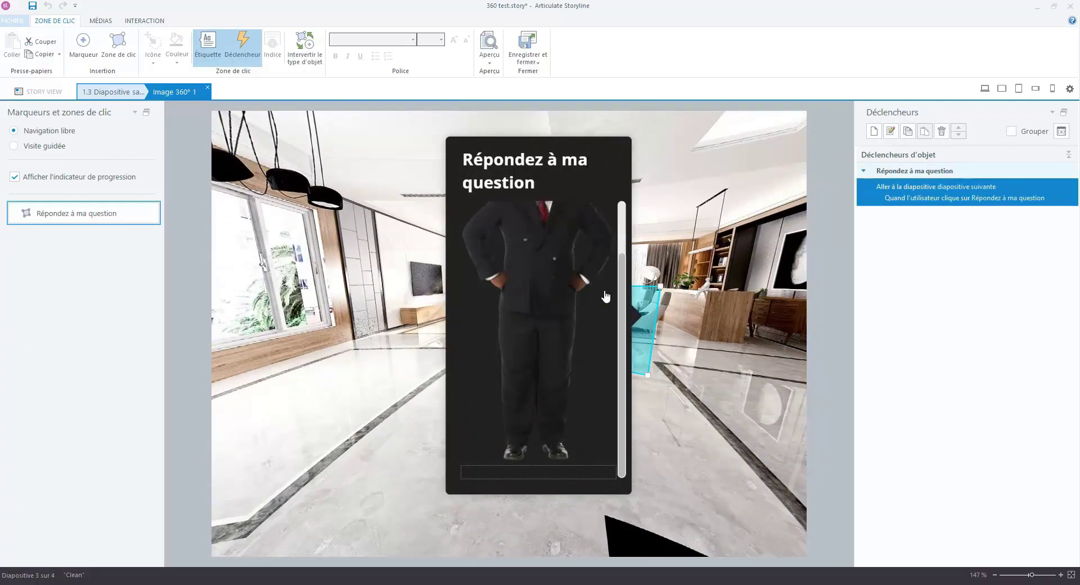
left_click(527, 47)
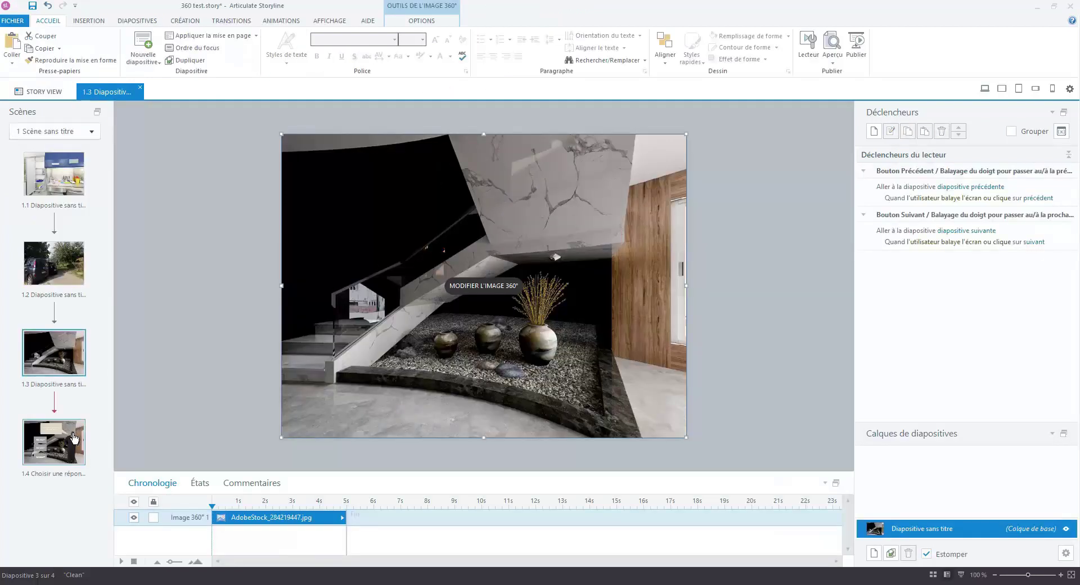
Examine slide 1.4's answer choices and feedback in form view, and return to slide view.
left_click(74, 438)
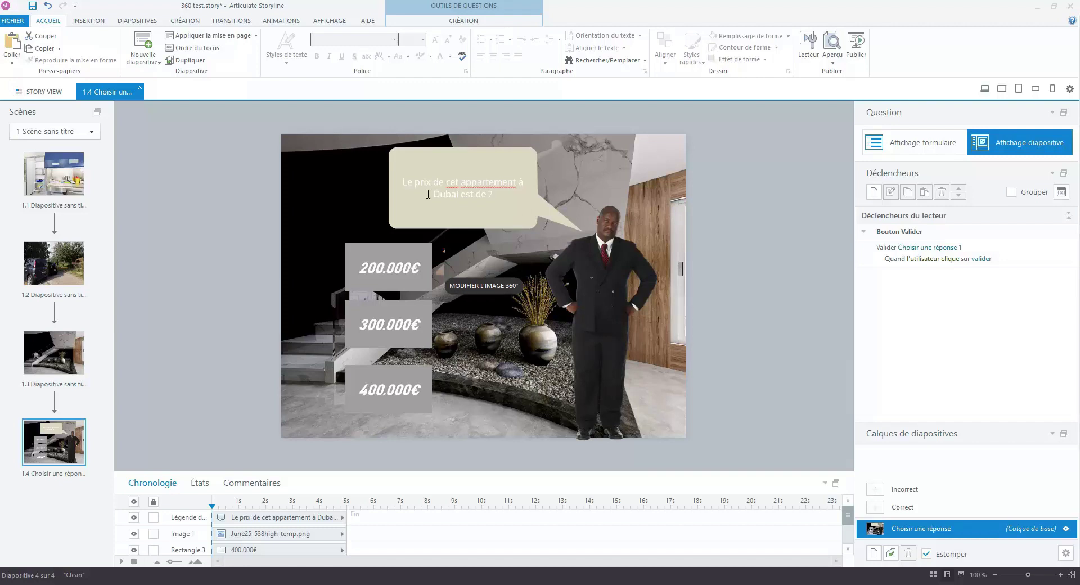
left_click(908, 144)
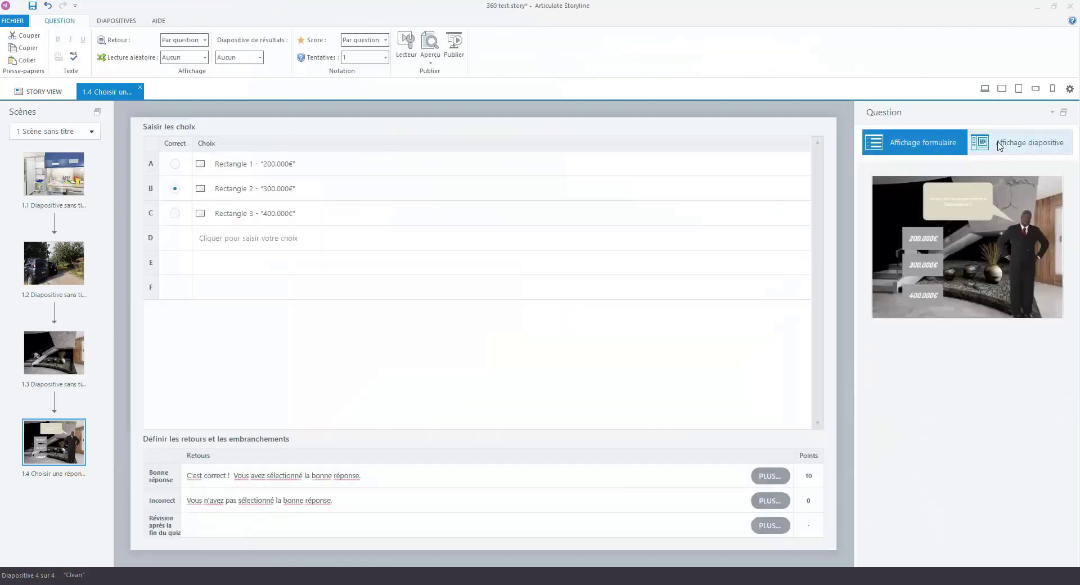
left_click(1018, 143)
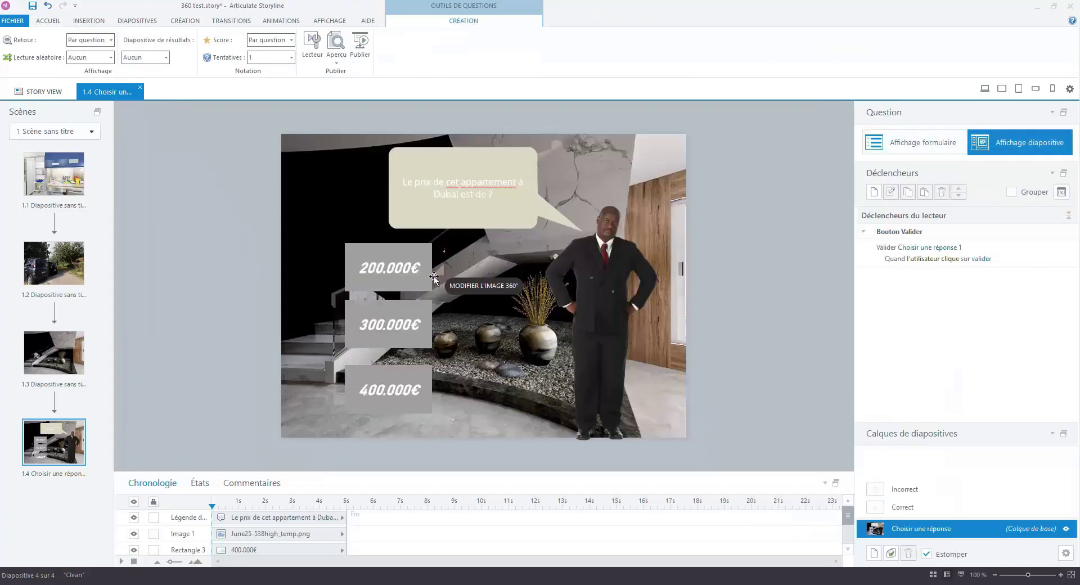
Switch to the browser, look around behind the price question, submit 300.000€ as the answer, and close the published project.
key("alt+Tab")
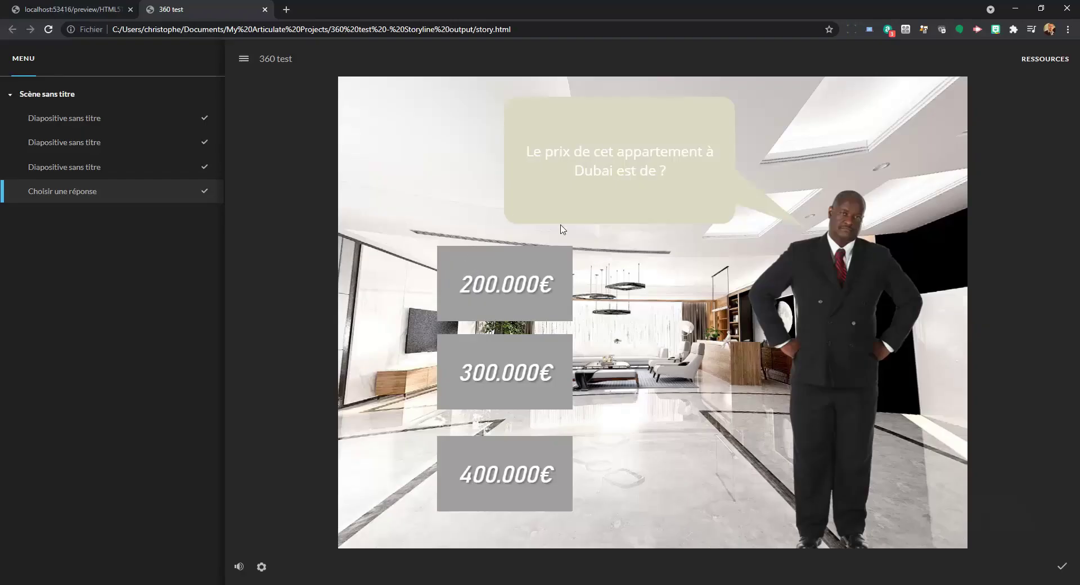
left_click_drag(675, 319, 573, 339)
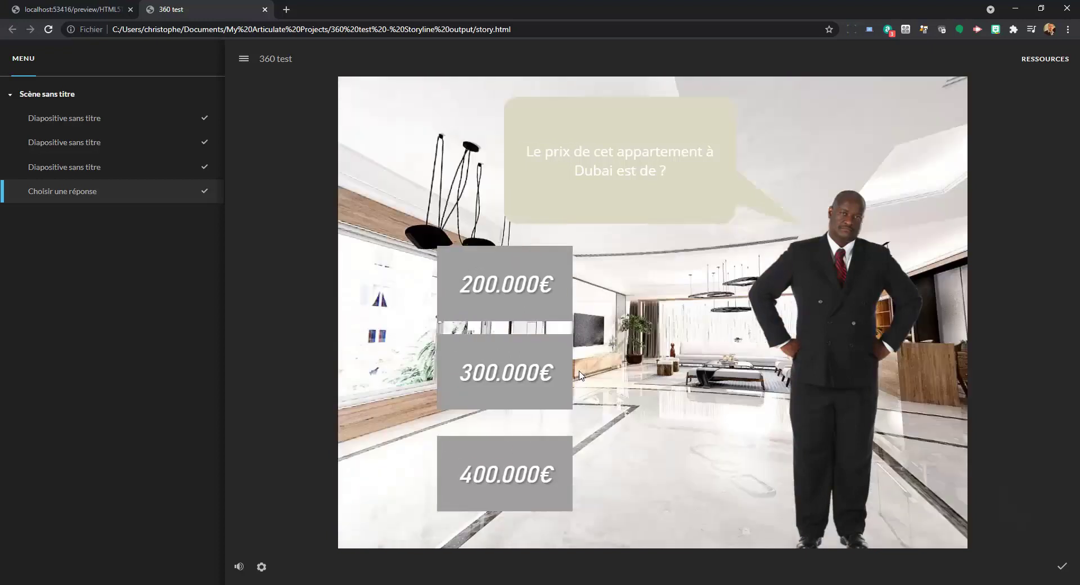
left_click(506, 392)
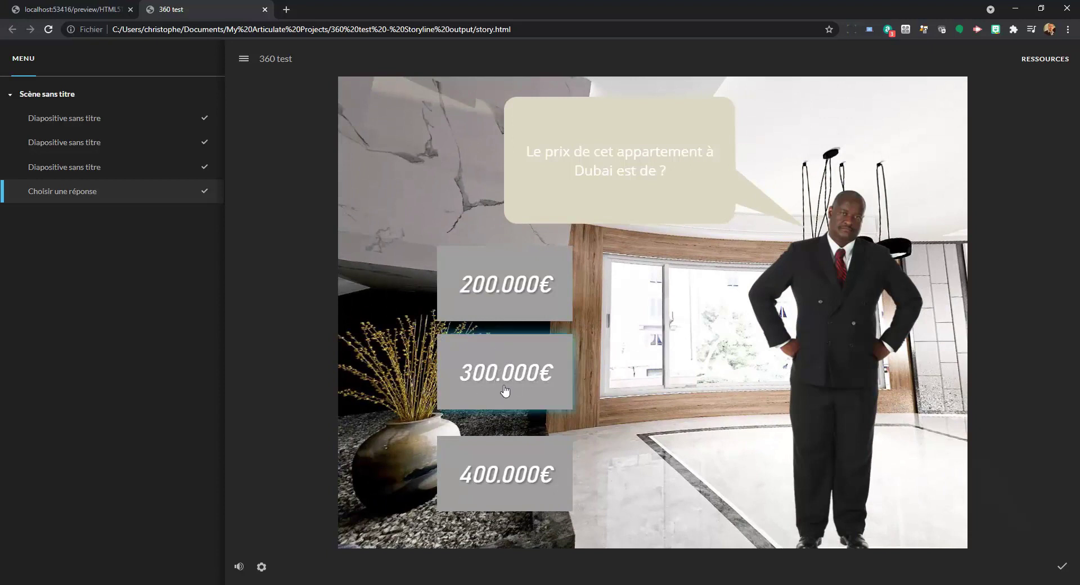
left_click(1062, 567)
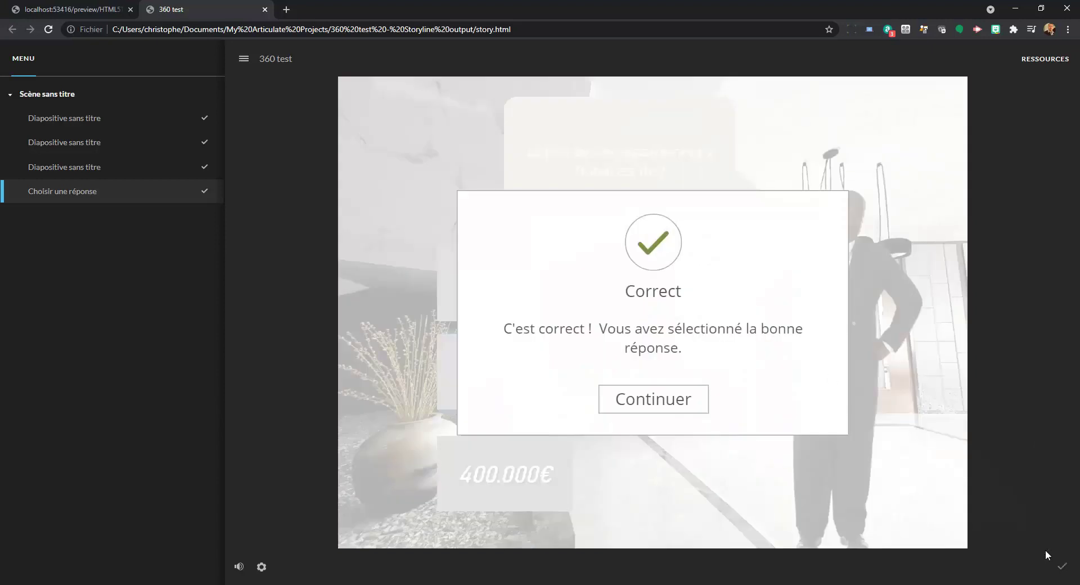
left_click(641, 399)
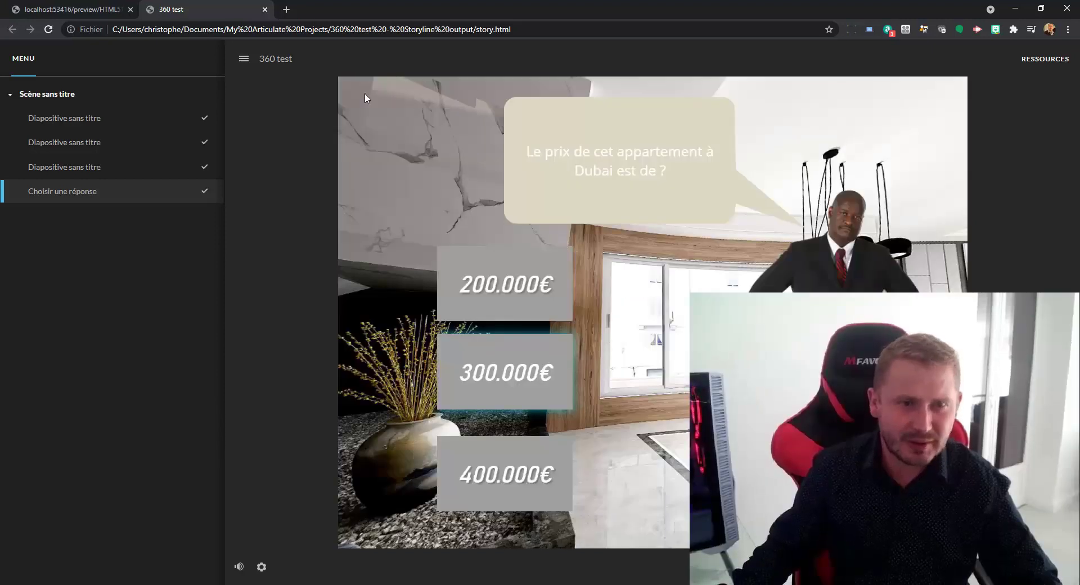
left_click(265, 9)
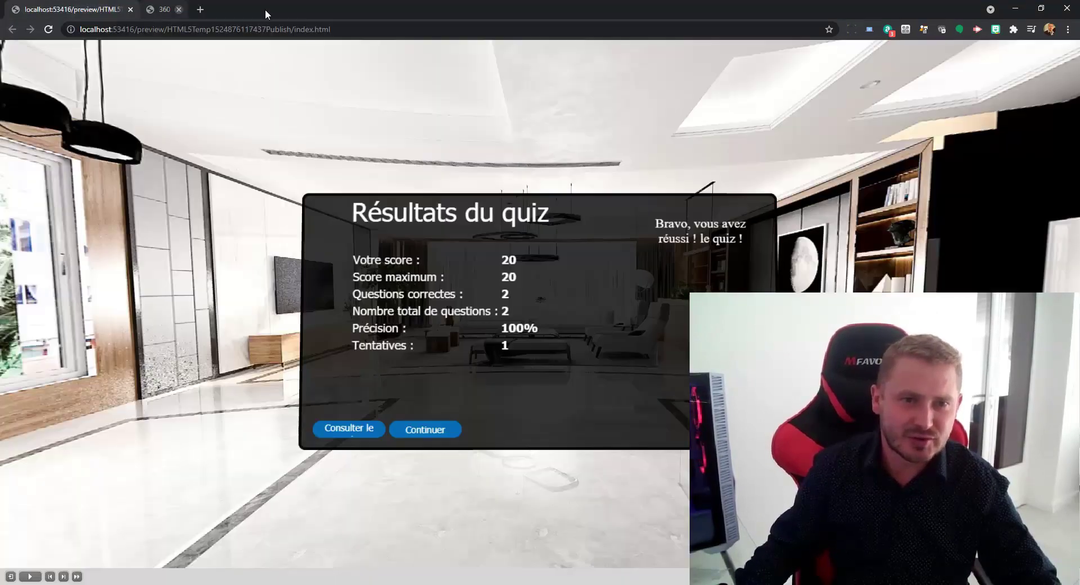